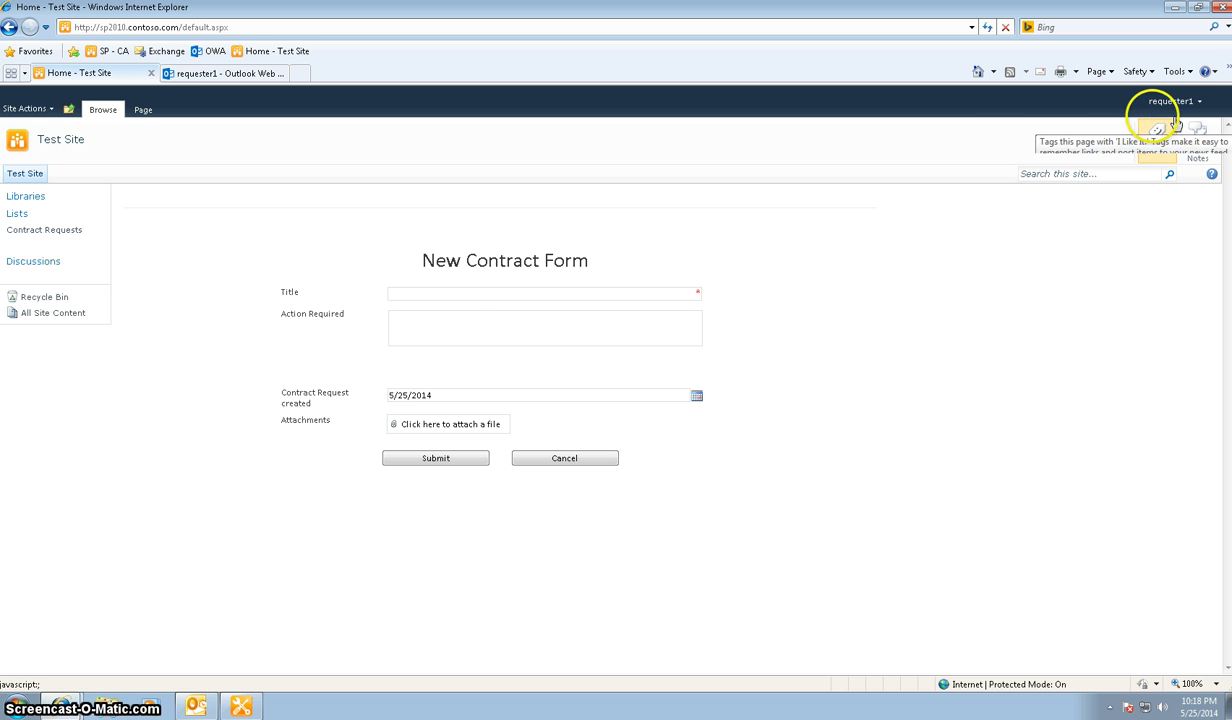
- Submit a contract request titled 'New contract' with the note 'Please take a look at my new contract'
{"action": "left_click", "coordinate": [542, 295]}
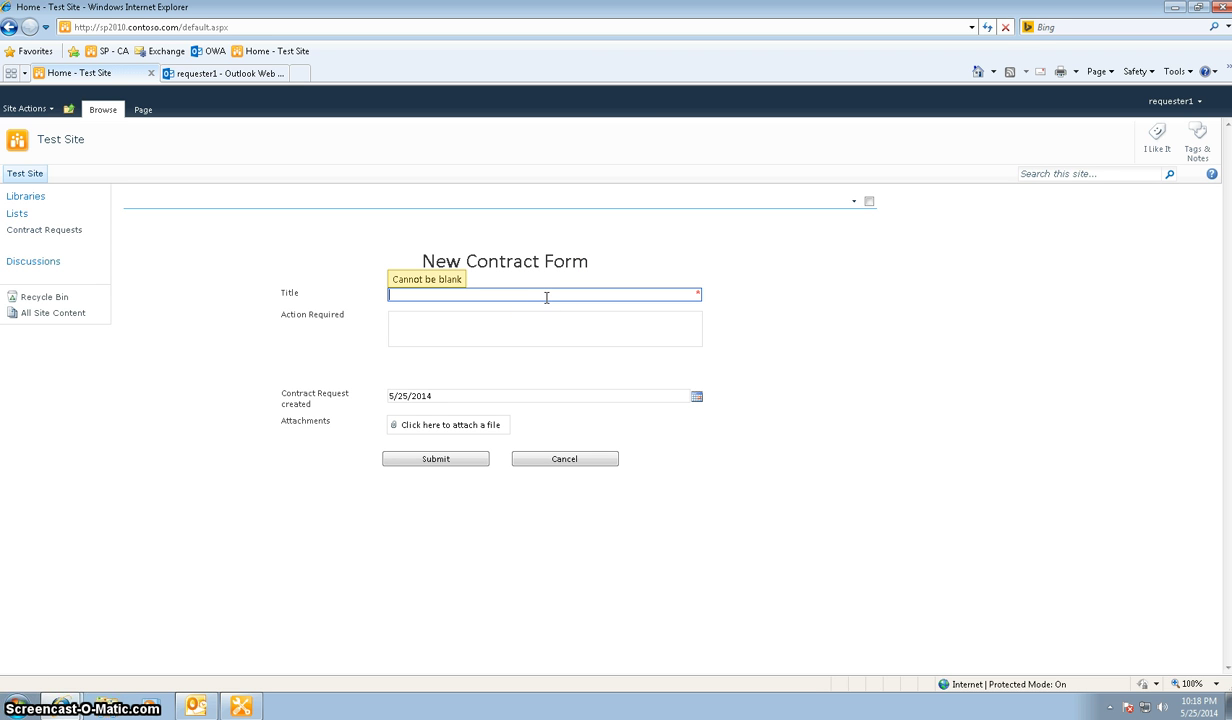
{"action": "type", "text": "New contract"}
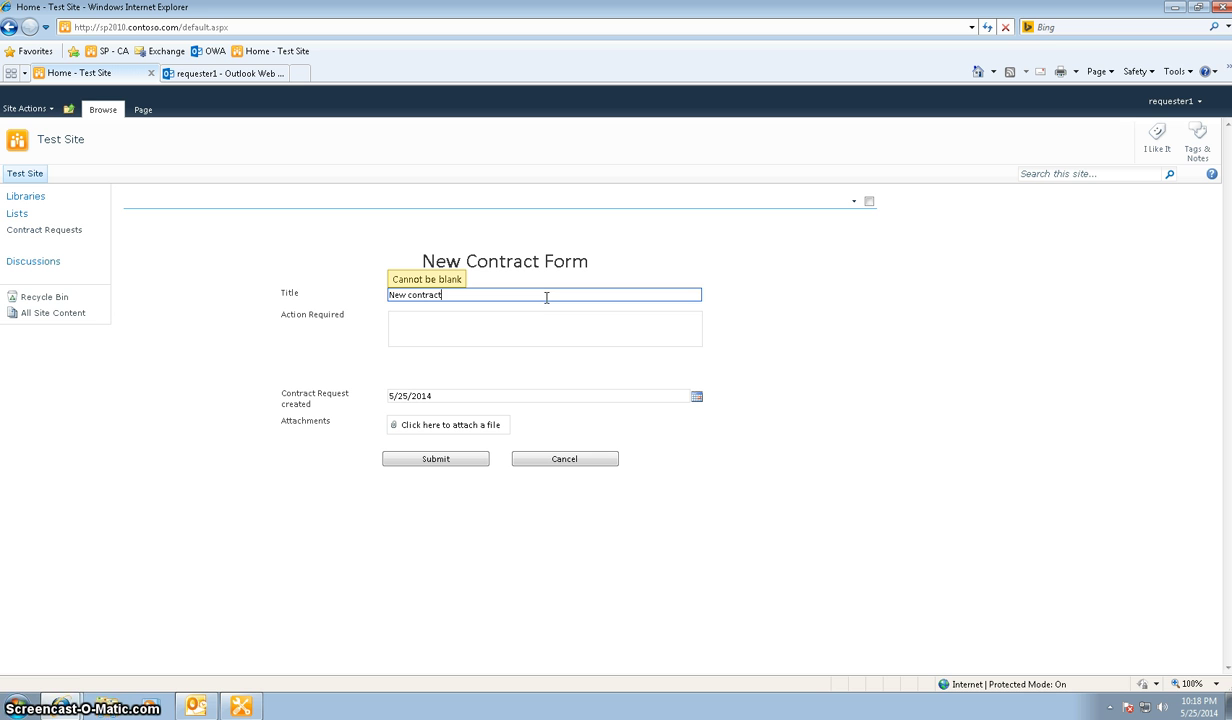
{"action": "key", "text": "Tab"}
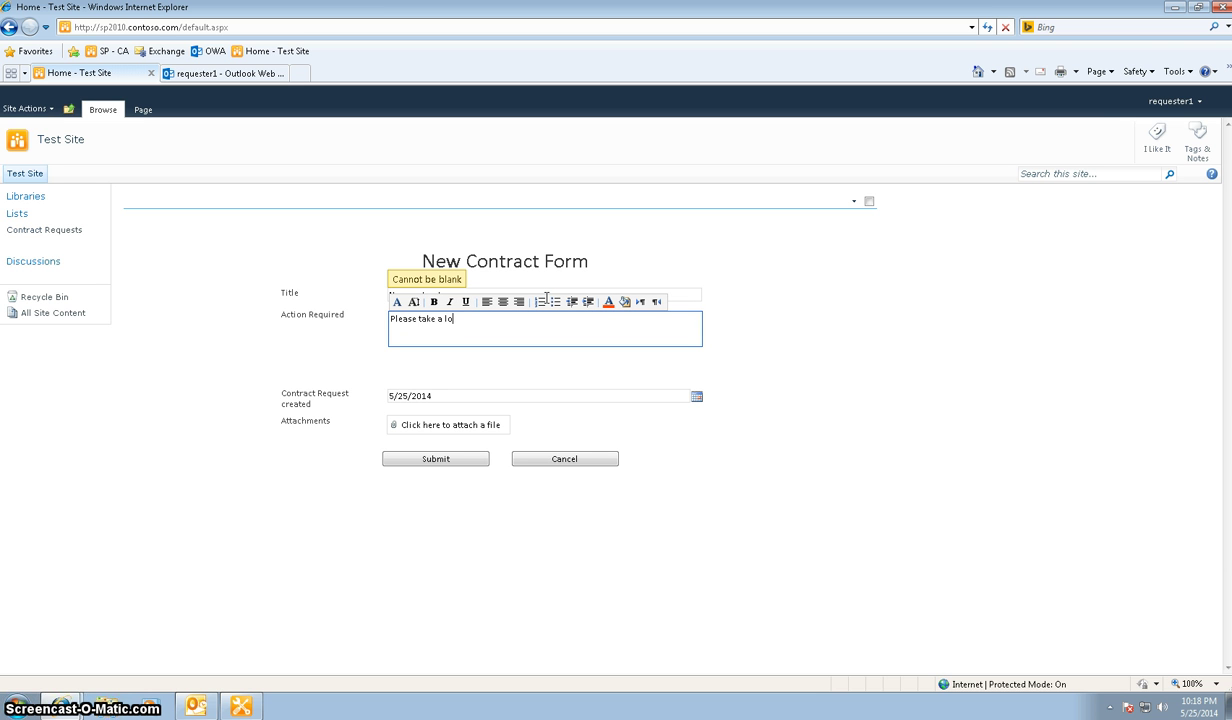
{"action": "type", "text": "Please take a look at my new contract"}
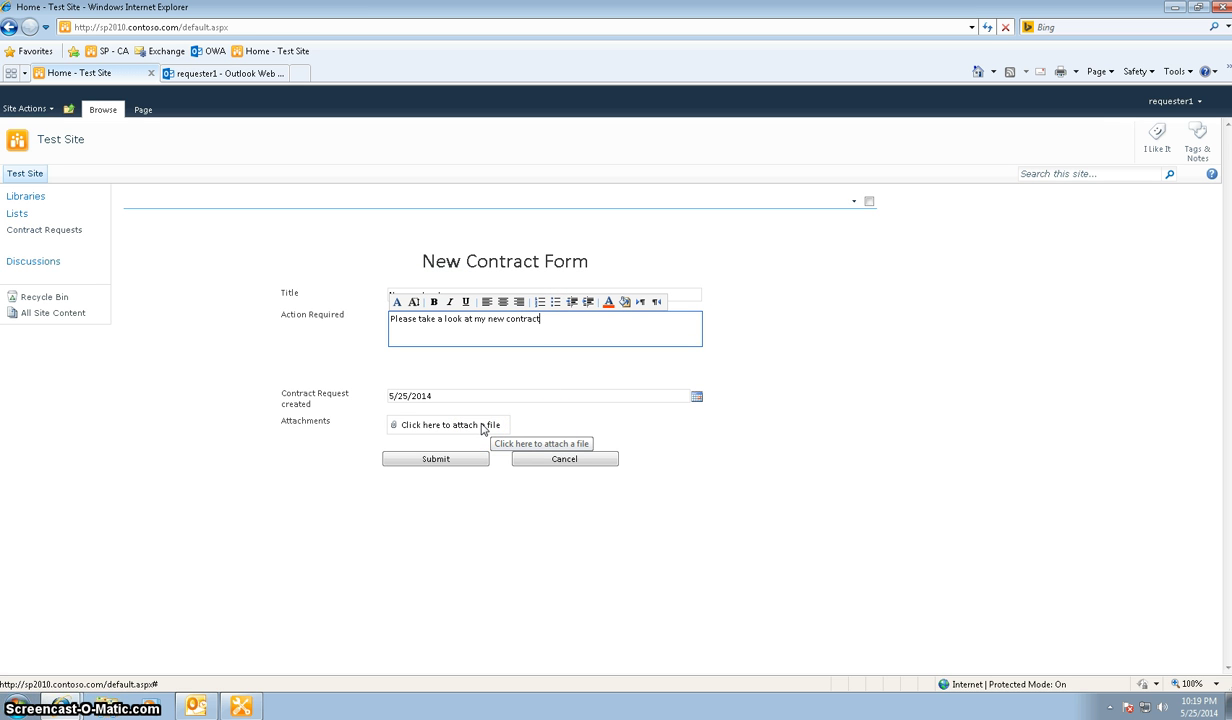
{"action": "left_click", "coordinate": [440, 459]}
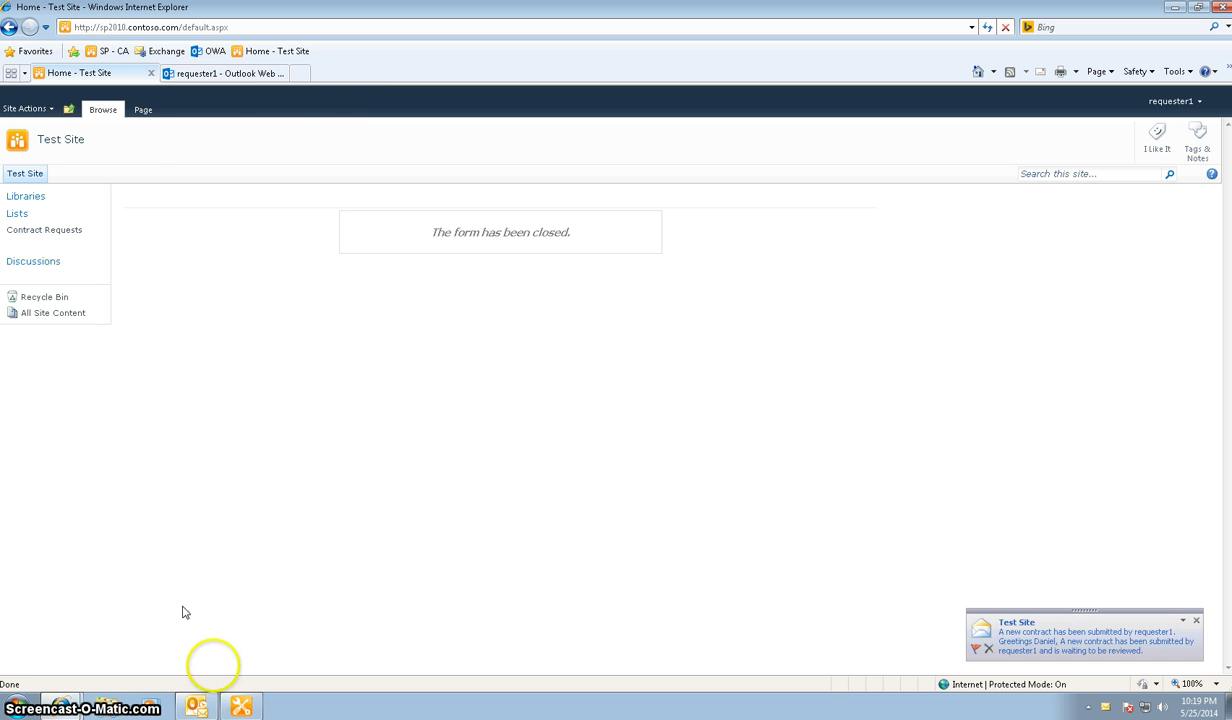
- Read the 10:19 PM new-contract and 9:51 PM notification emails in Outlook, then minimize Outlook
{"action": "left_click", "coordinate": [199, 705]}
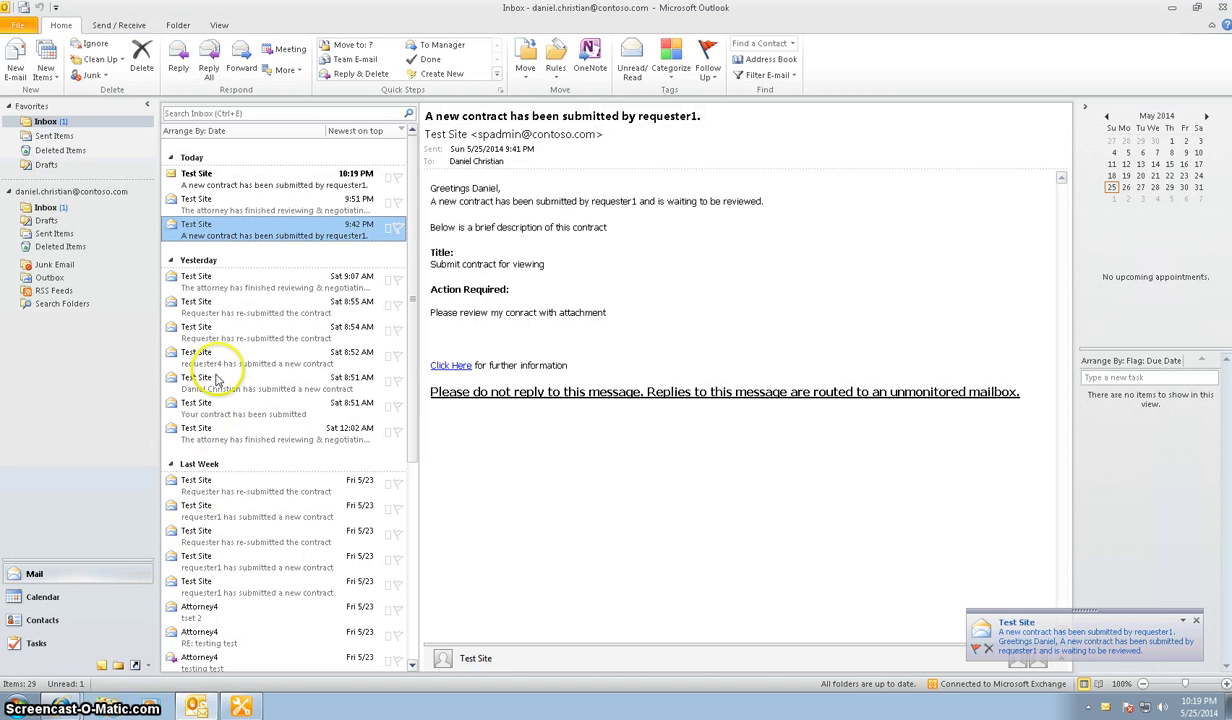
{"action": "left_click", "coordinate": [275, 182]}
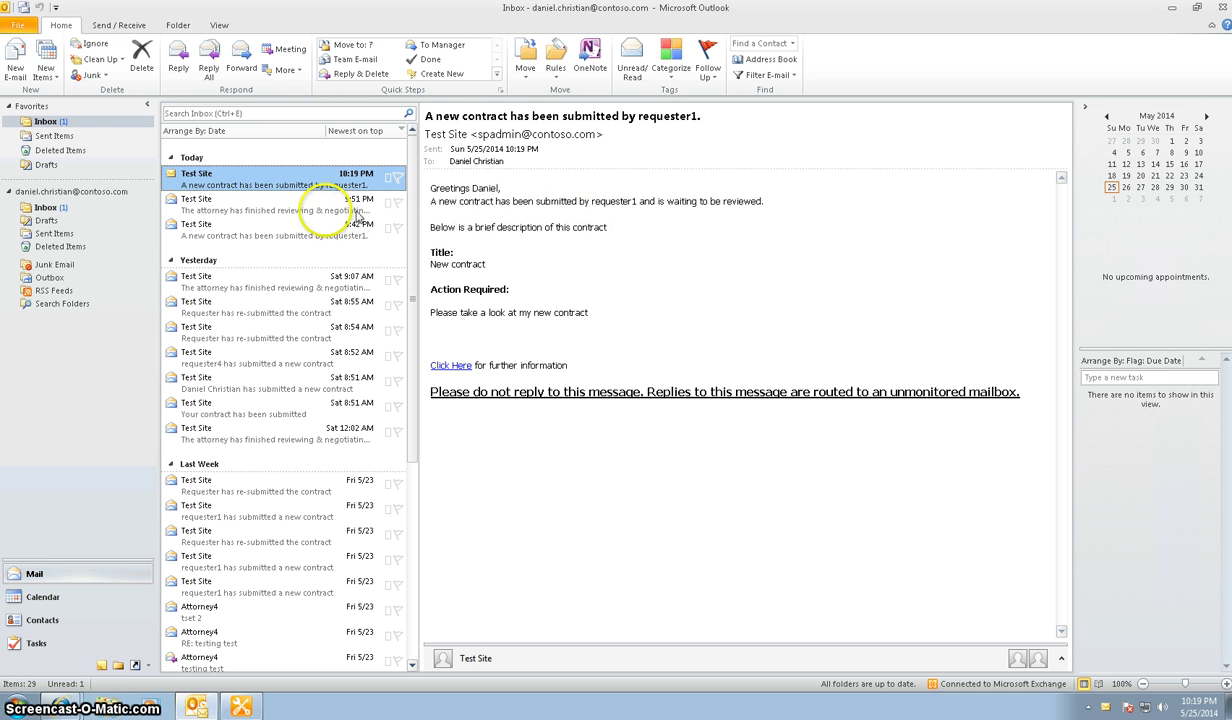
{"action": "left_click", "coordinate": [322, 205]}
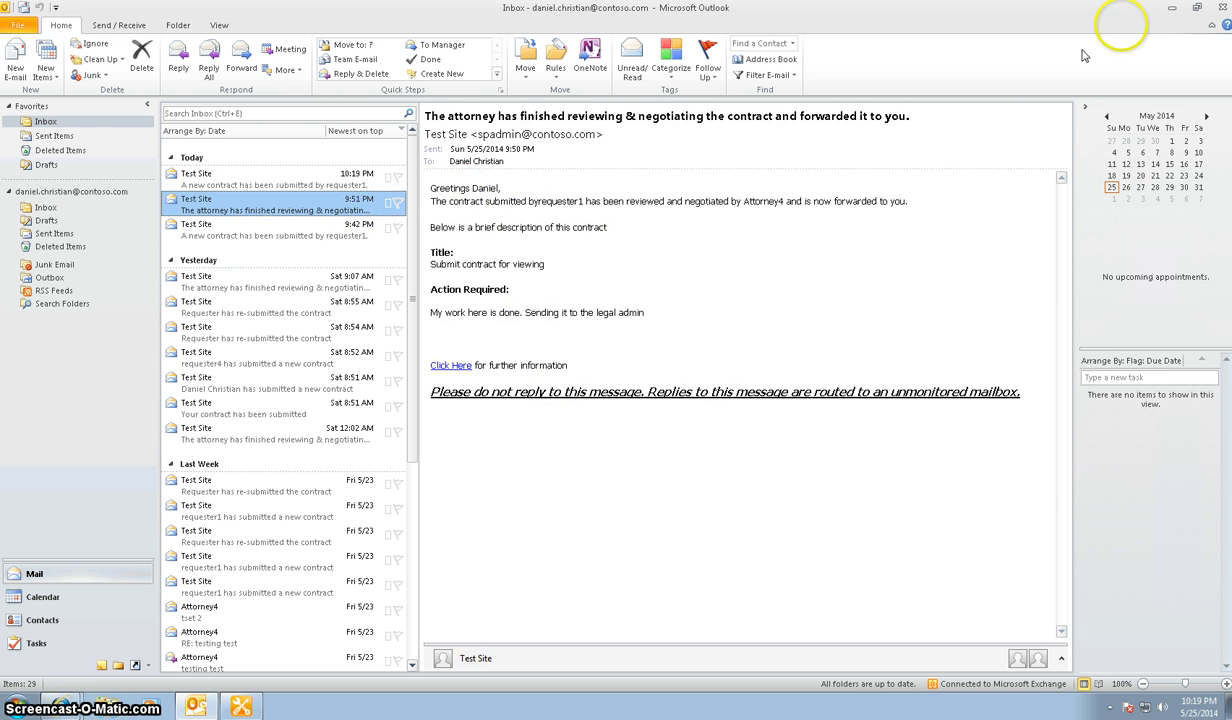
{"action": "left_click", "coordinate": [1172, 11]}
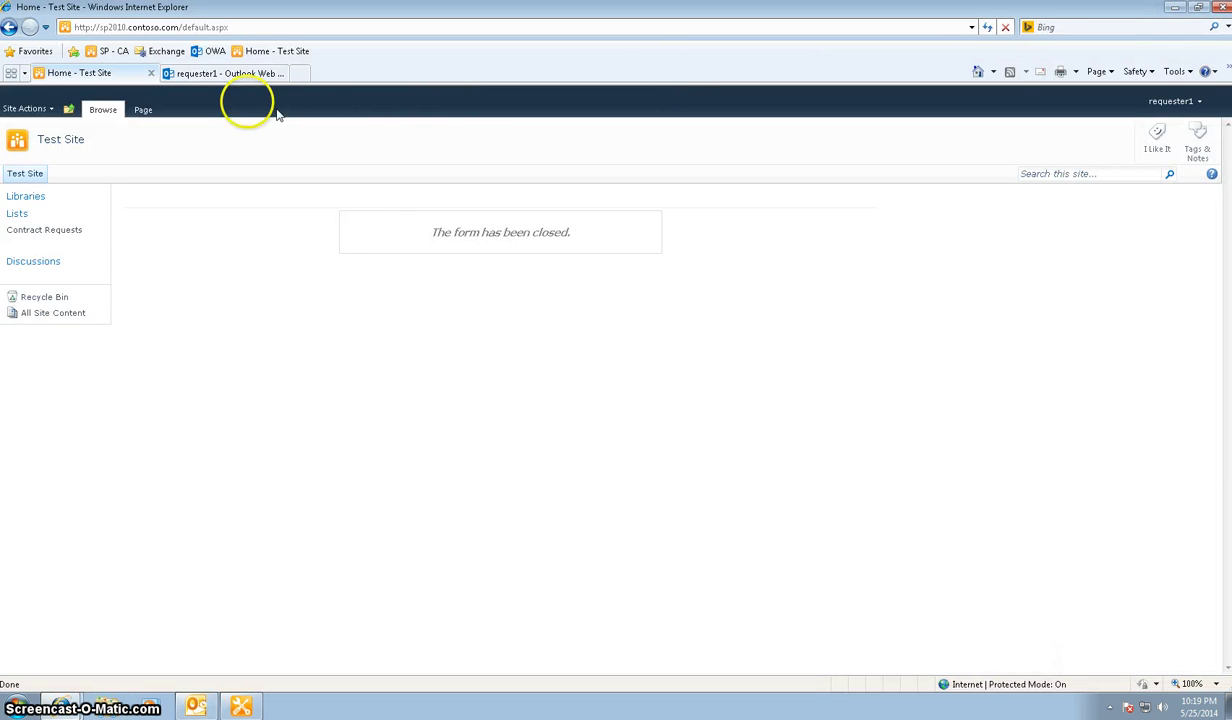
- Read the New contract submission confirmation and the contract-executed message in Outlook Web App
{"action": "left_click", "coordinate": [226, 76]}
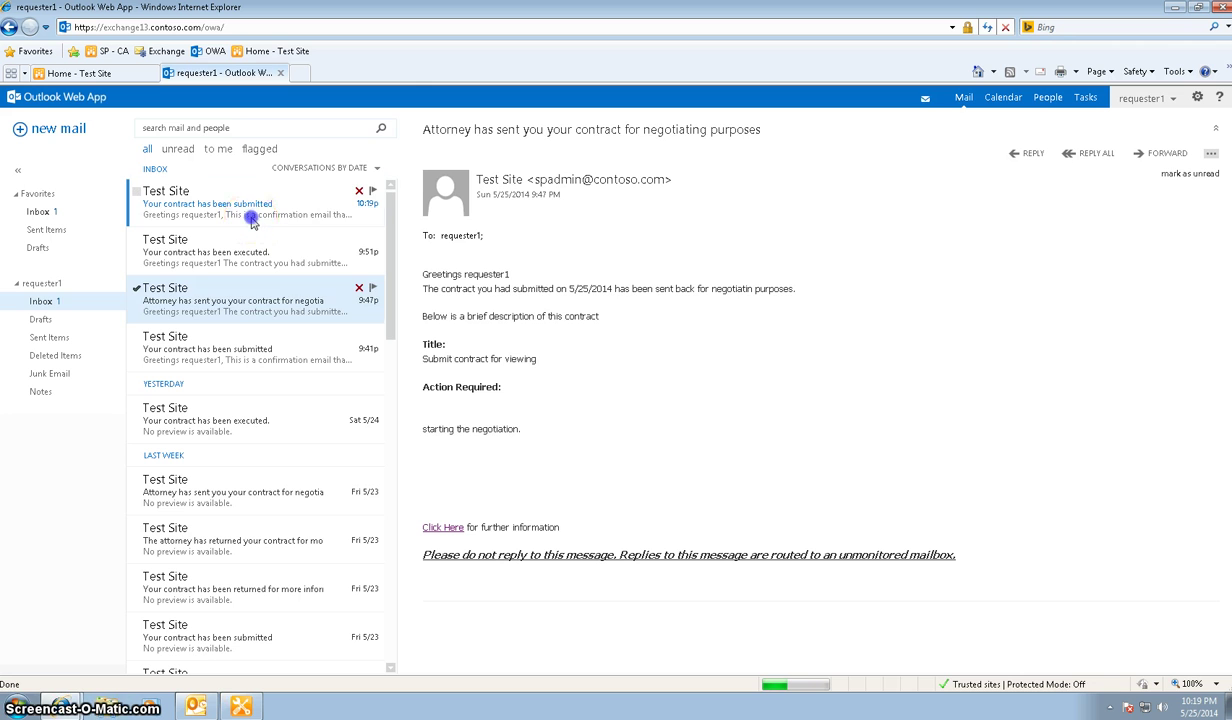
{"action": "left_click", "coordinate": [255, 210]}
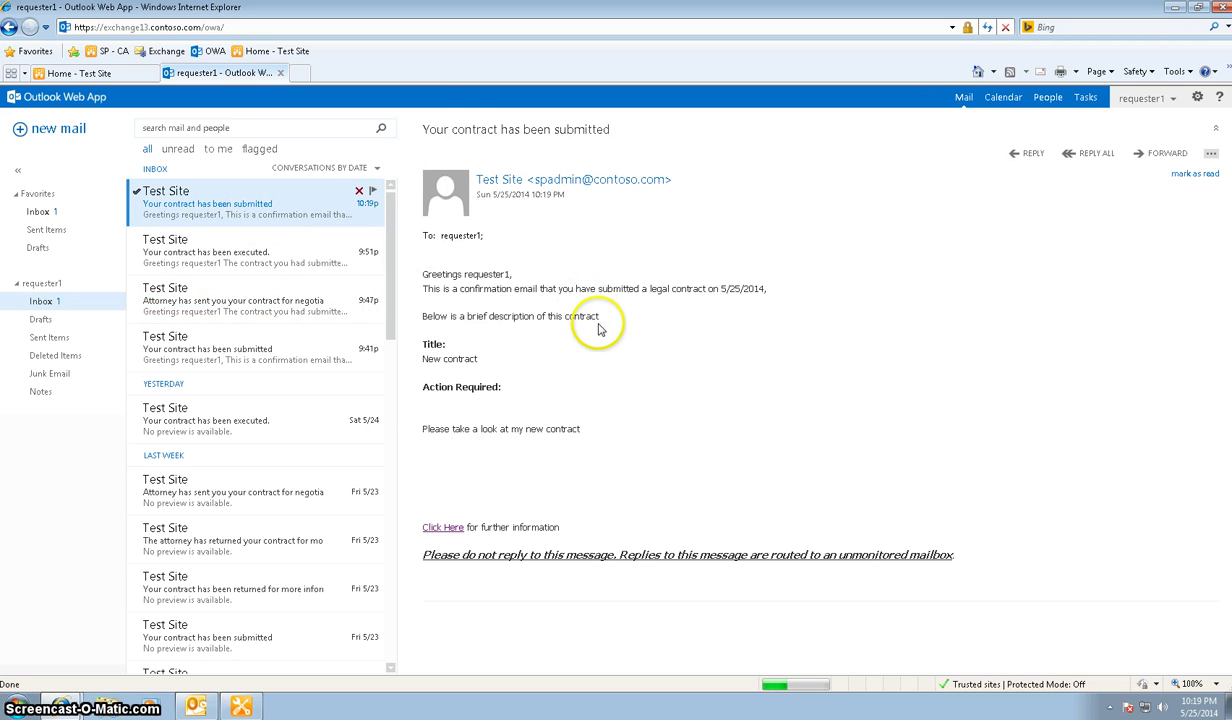
{"action": "left_click", "coordinate": [262, 258]}
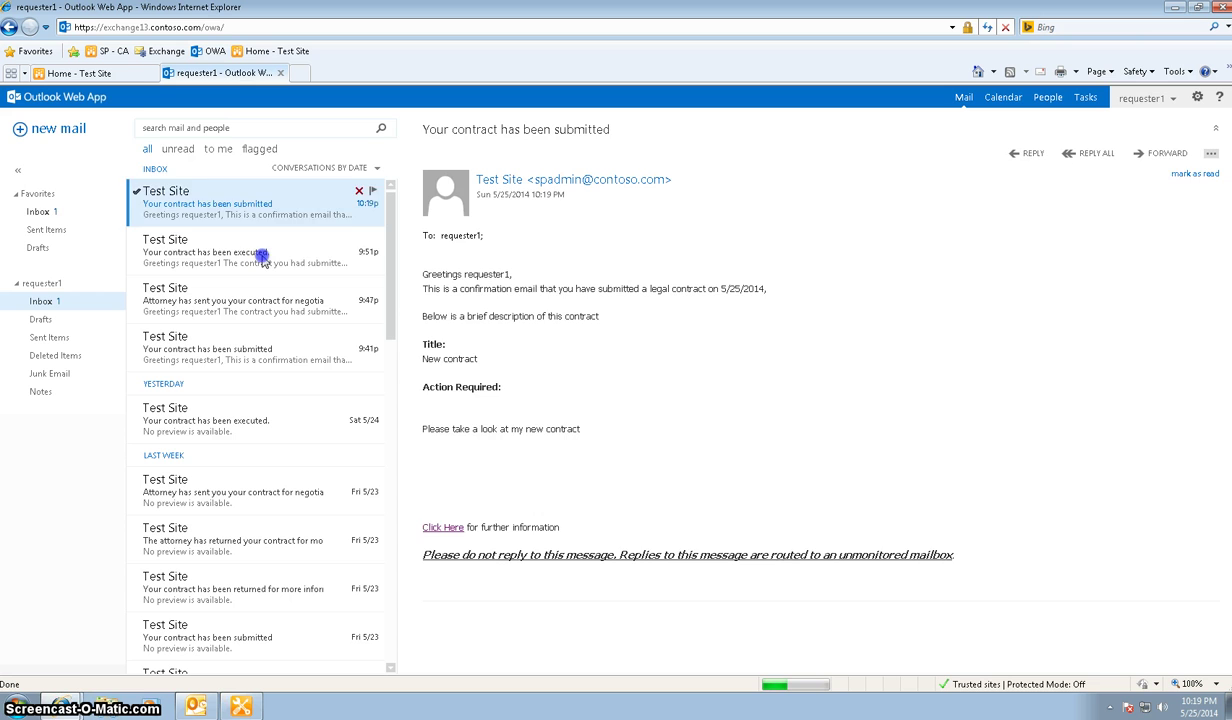
{"action": "left_click", "coordinate": [120, 78]}
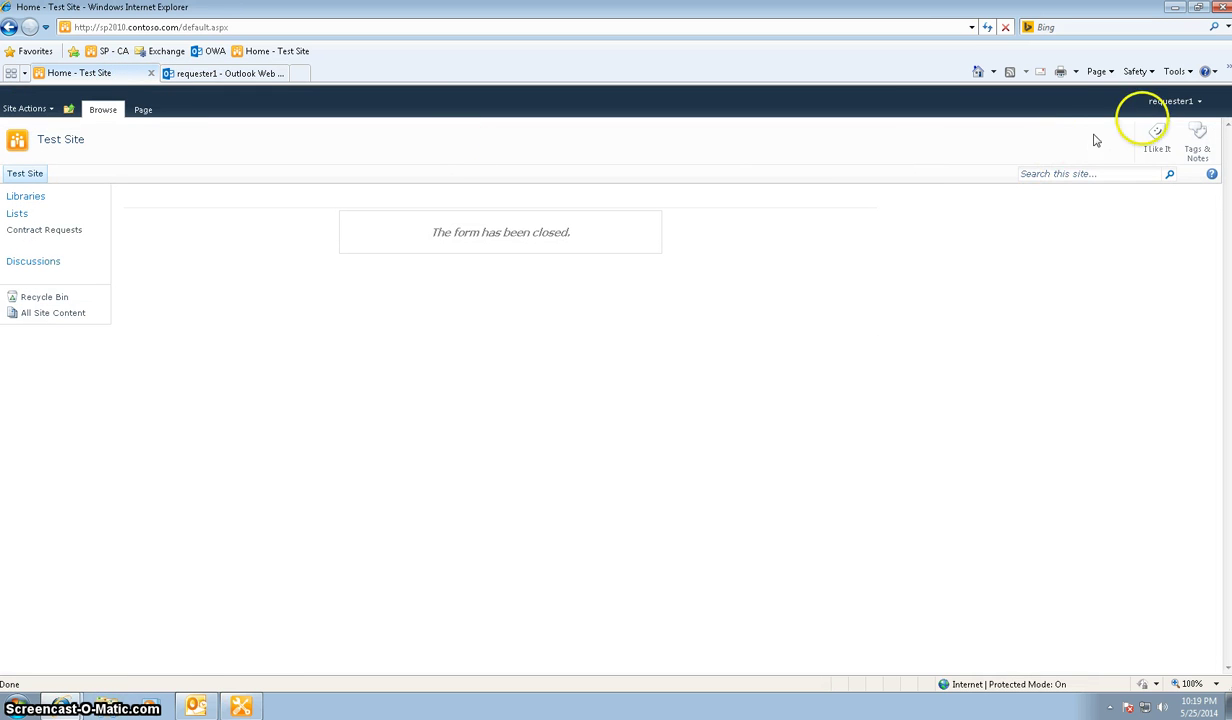
- Sign in to the Test Site with the legal administrator's account via Sign in as Different User
{"action": "left_click", "coordinate": [1169, 106]}
{"action": "left_click", "coordinate": [1111, 157]}
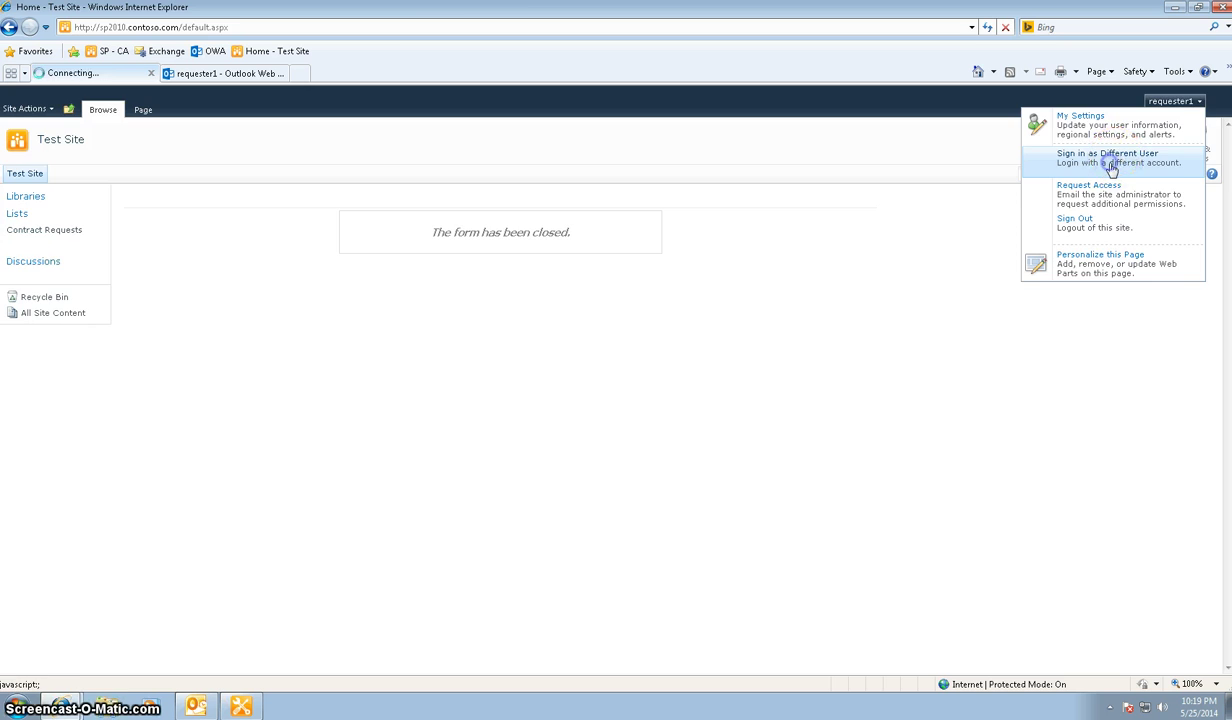
{"action": "left_click", "coordinate": [592, 402]}
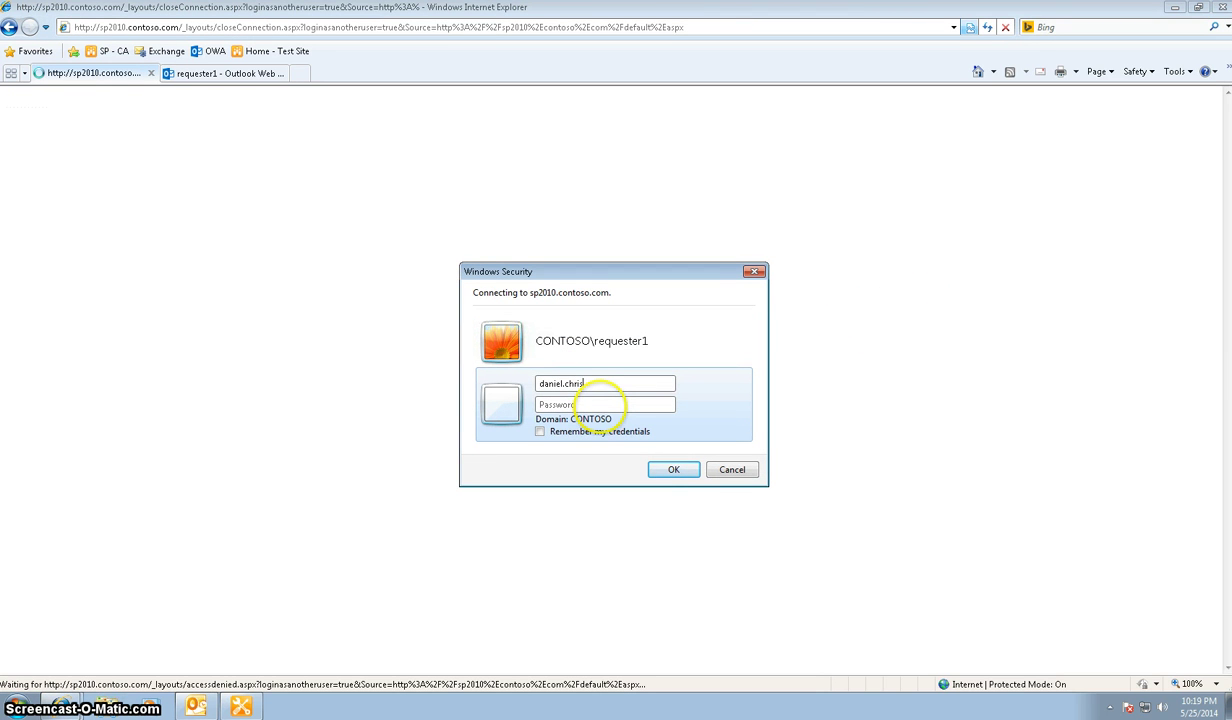
{"action": "type", "text": "p"}
{"action": "key", "text": "Return"}
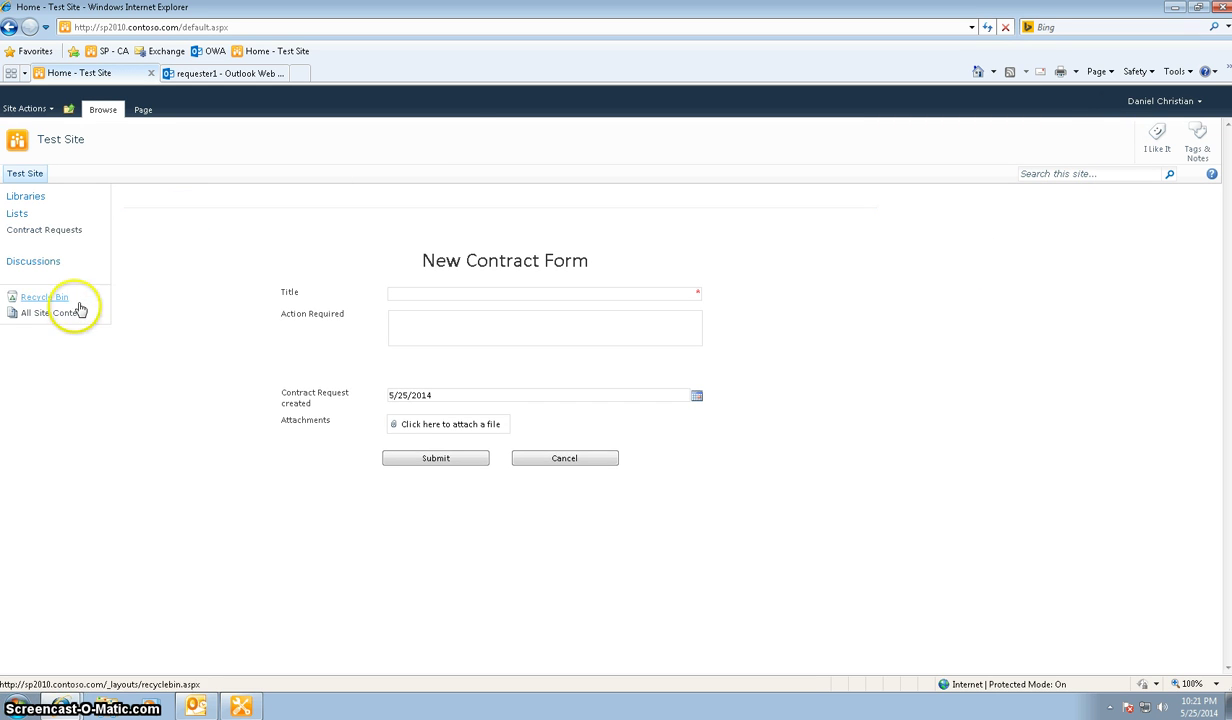
- Return New contract with note 'The contract document is missing.' and status Pending additional information from requester
{"action": "left_click", "coordinate": [61, 231]}
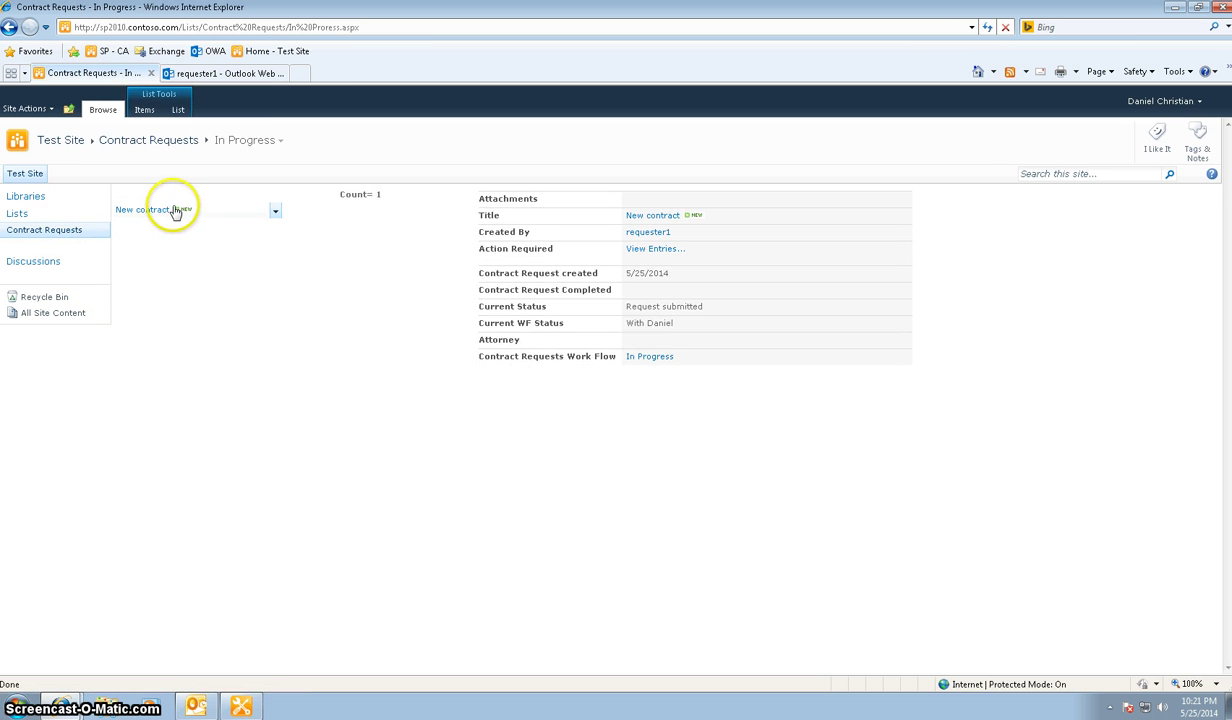
{"action": "left_click", "coordinate": [274, 212]}
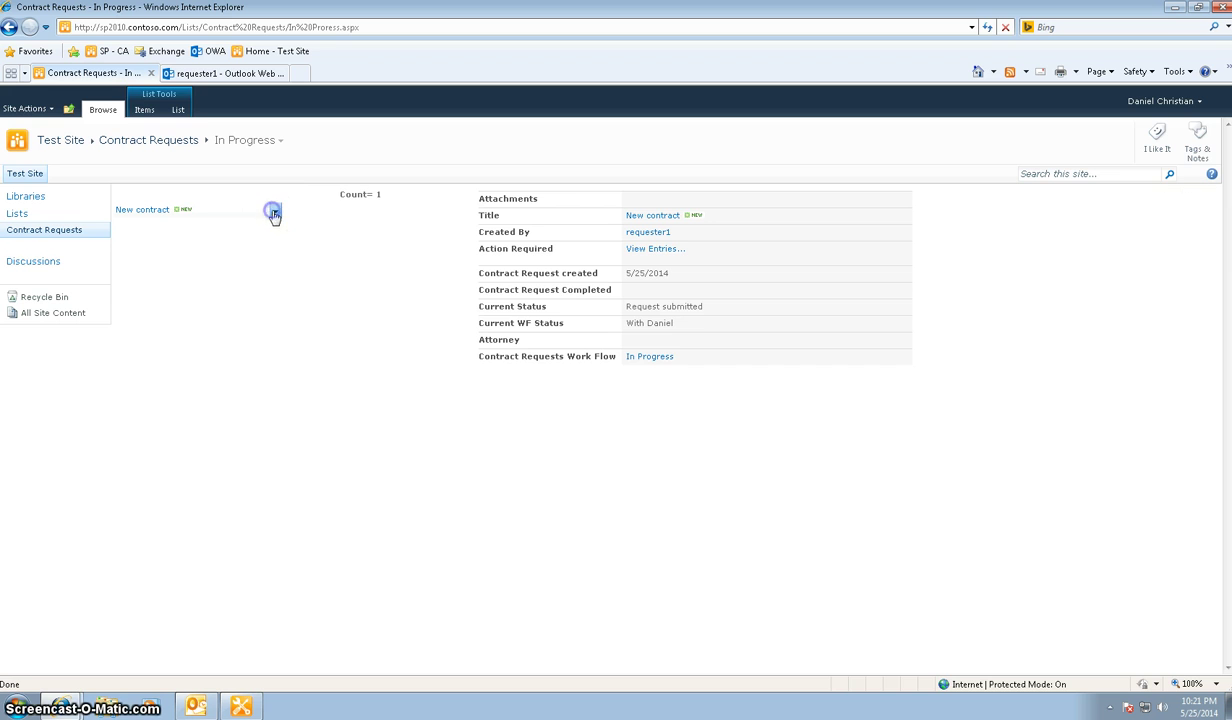
{"action": "left_click", "coordinate": [234, 240]}
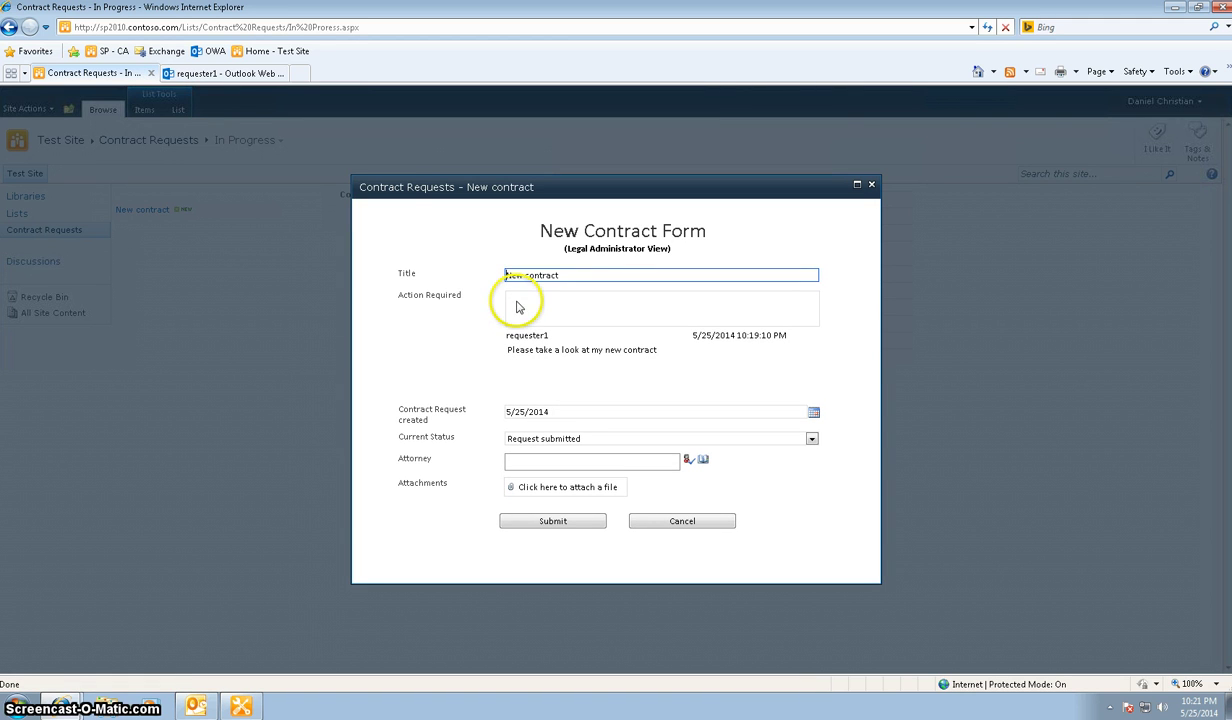
{"action": "left_click", "coordinate": [518, 305]}
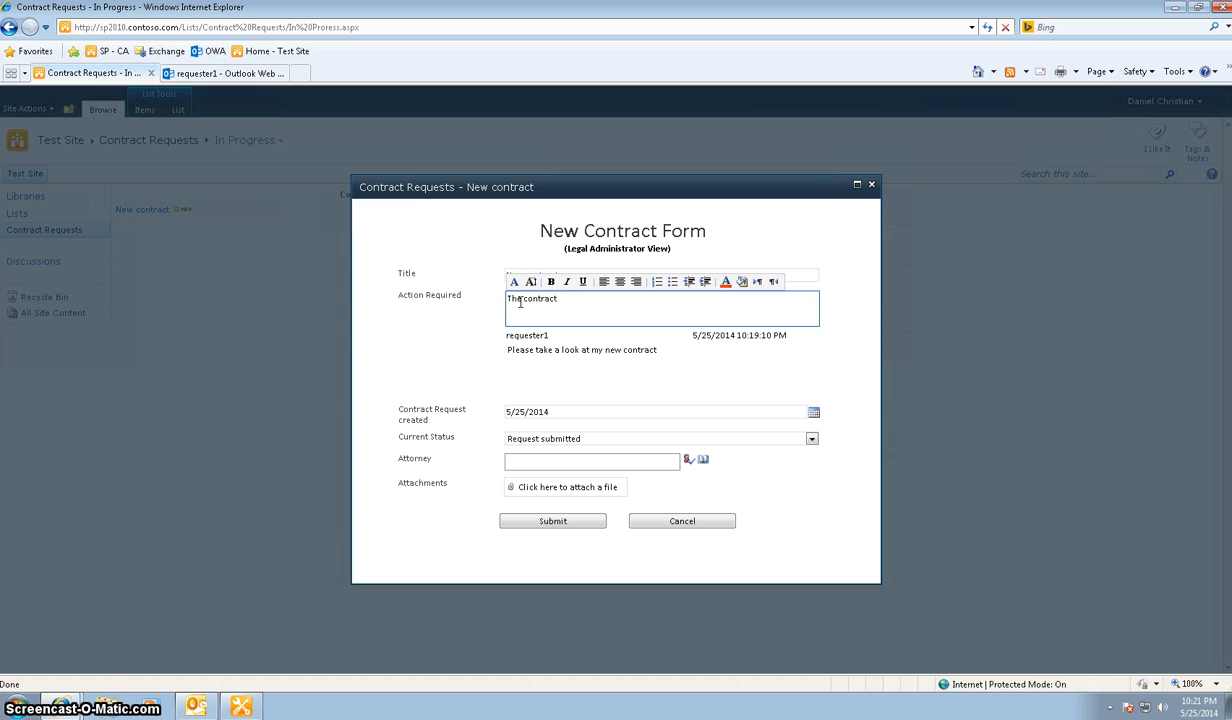
{"action": "type", "text": "The contract document is mis"}
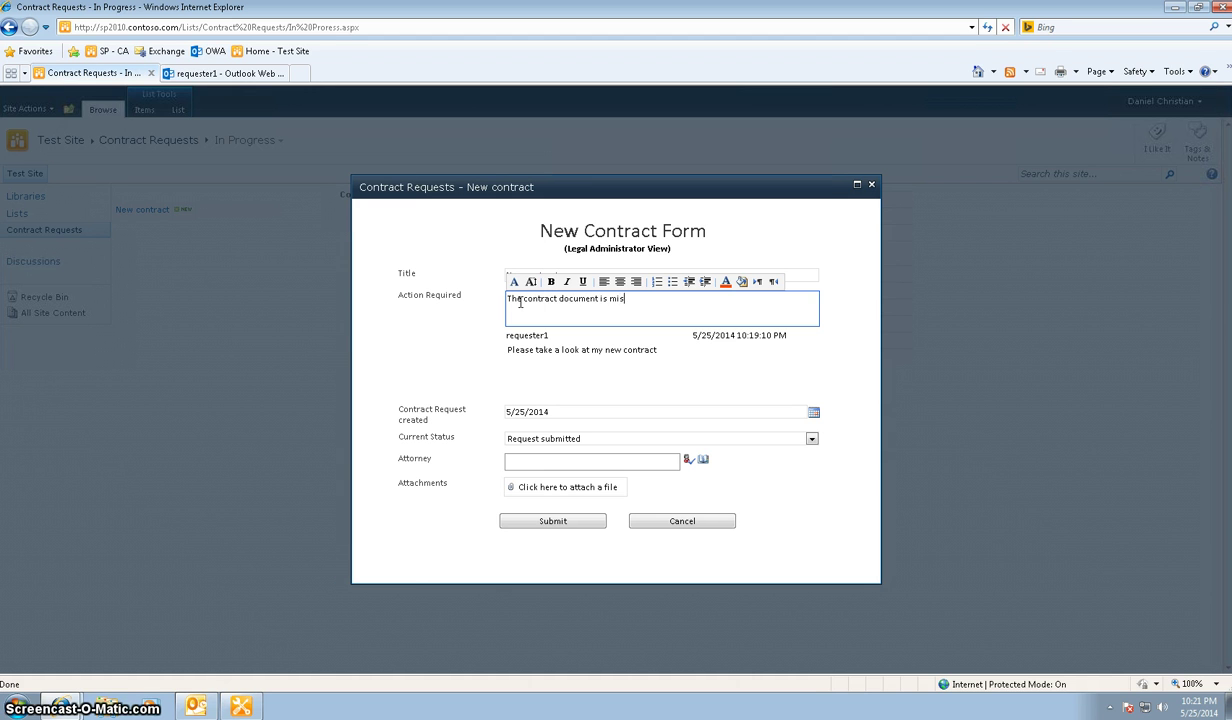
{"action": "type", "text": "sing."}
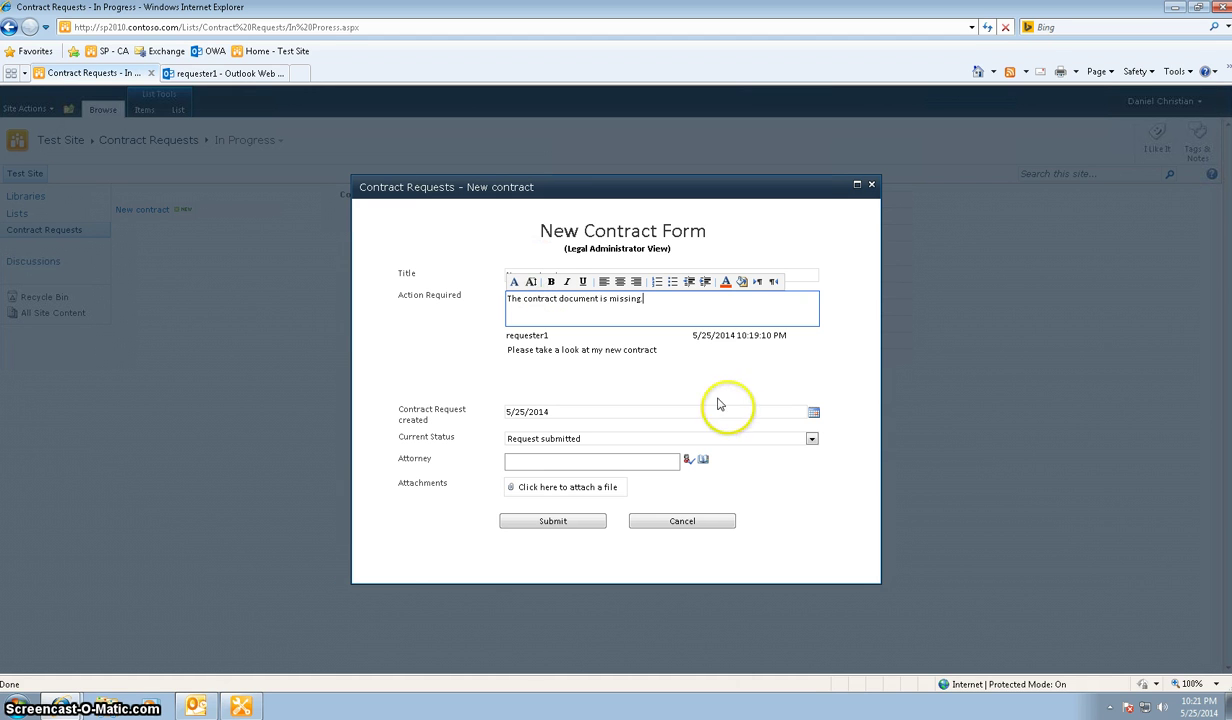
{"action": "left_click", "coordinate": [812, 439]}
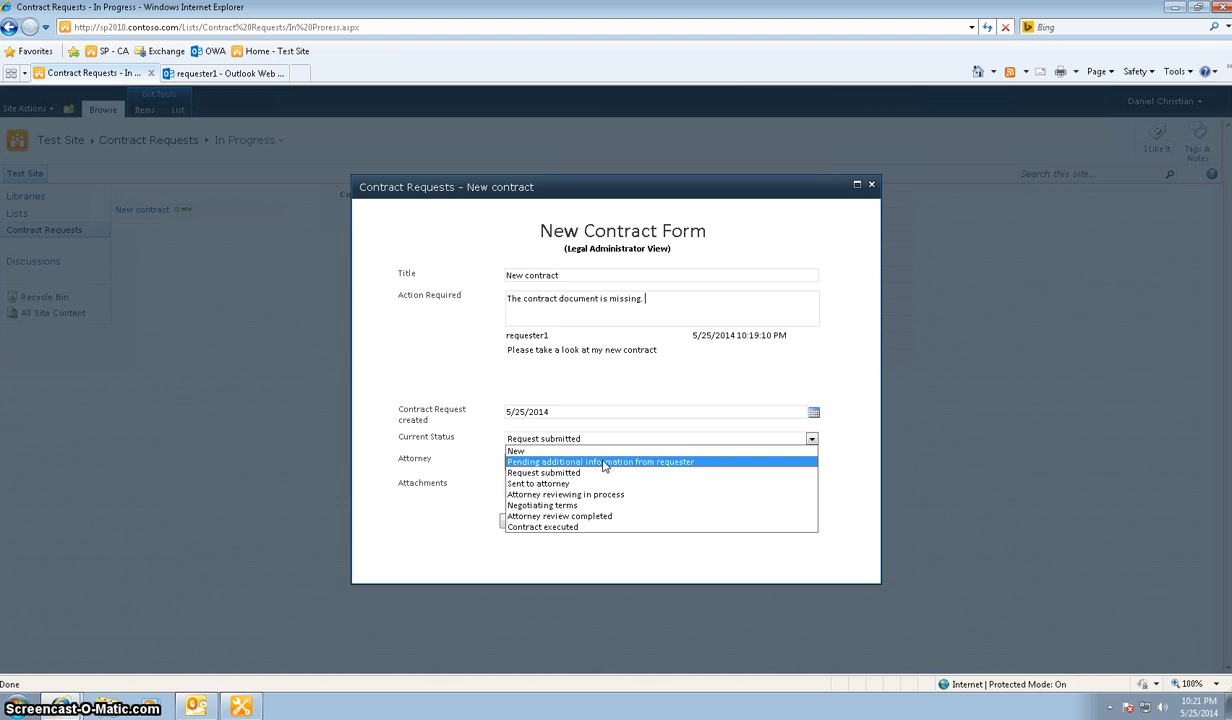
{"action": "left_click", "coordinate": [604, 466]}
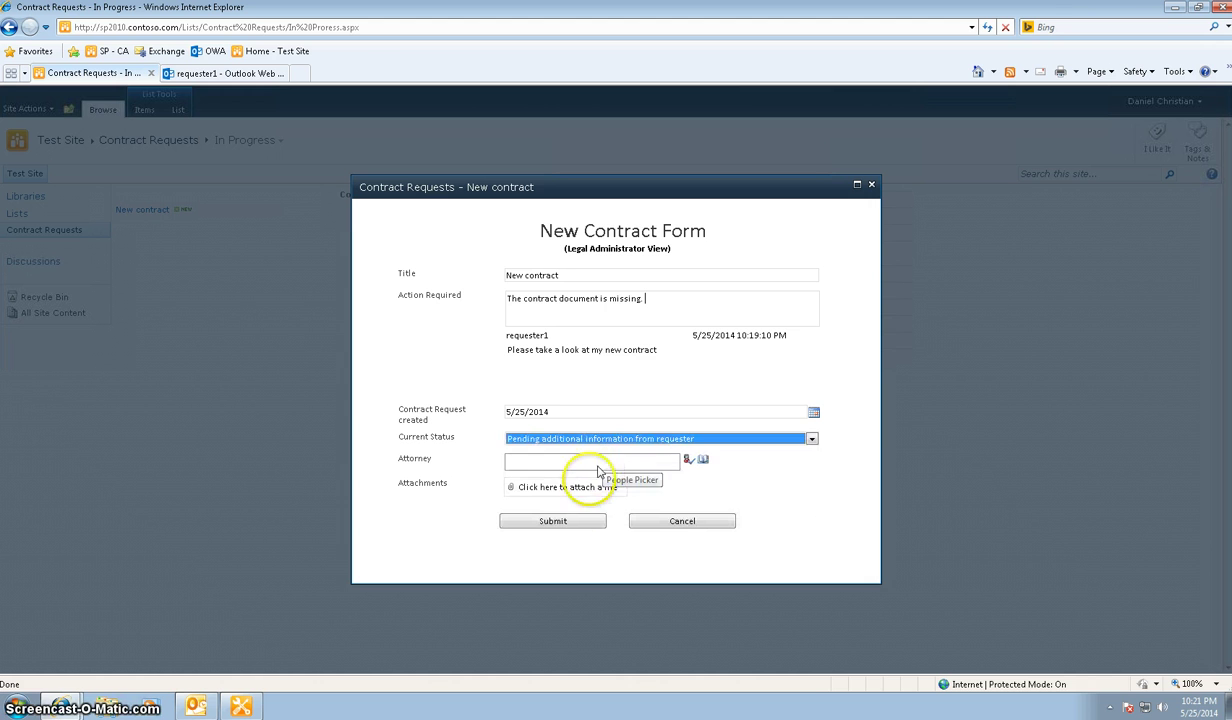
{"action": "left_click", "coordinate": [566, 523]}
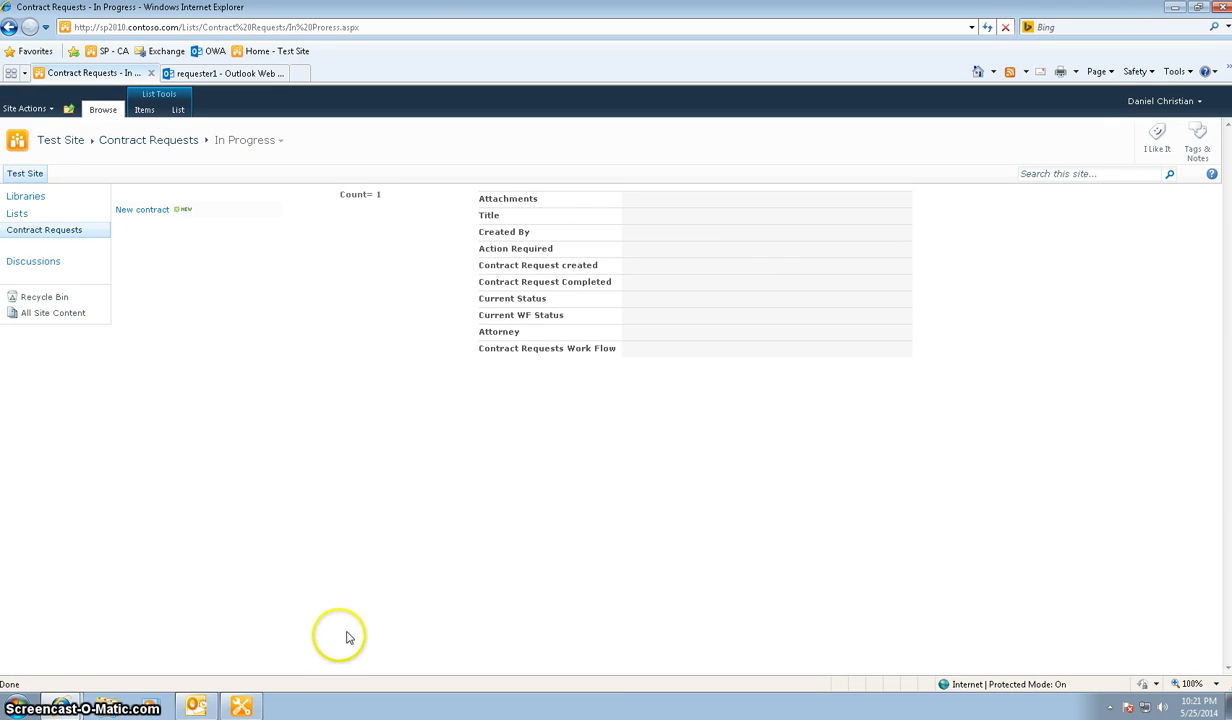
- Inspect the Contract Submitted step's Request submitted condition, its two email actions and its update-item action
{"action": "left_click", "coordinate": [242, 704]}
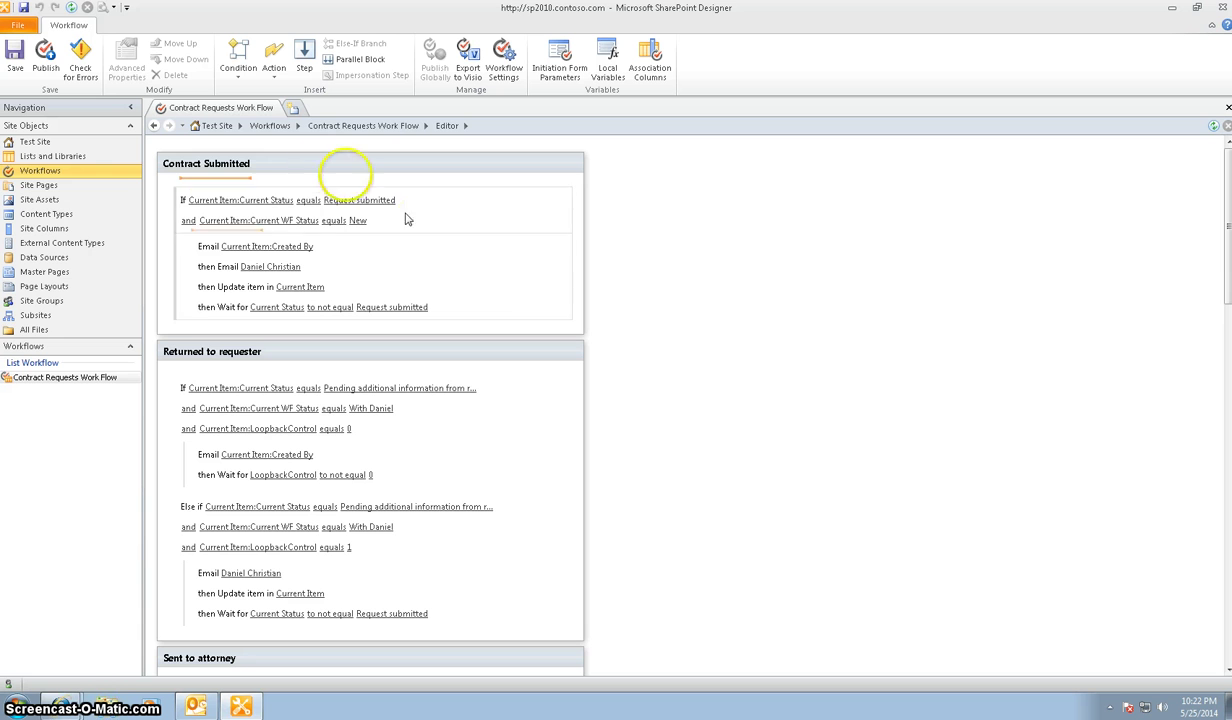
{"action": "left_click", "coordinate": [324, 170]}
{"action": "left_click", "coordinate": [215, 162]}
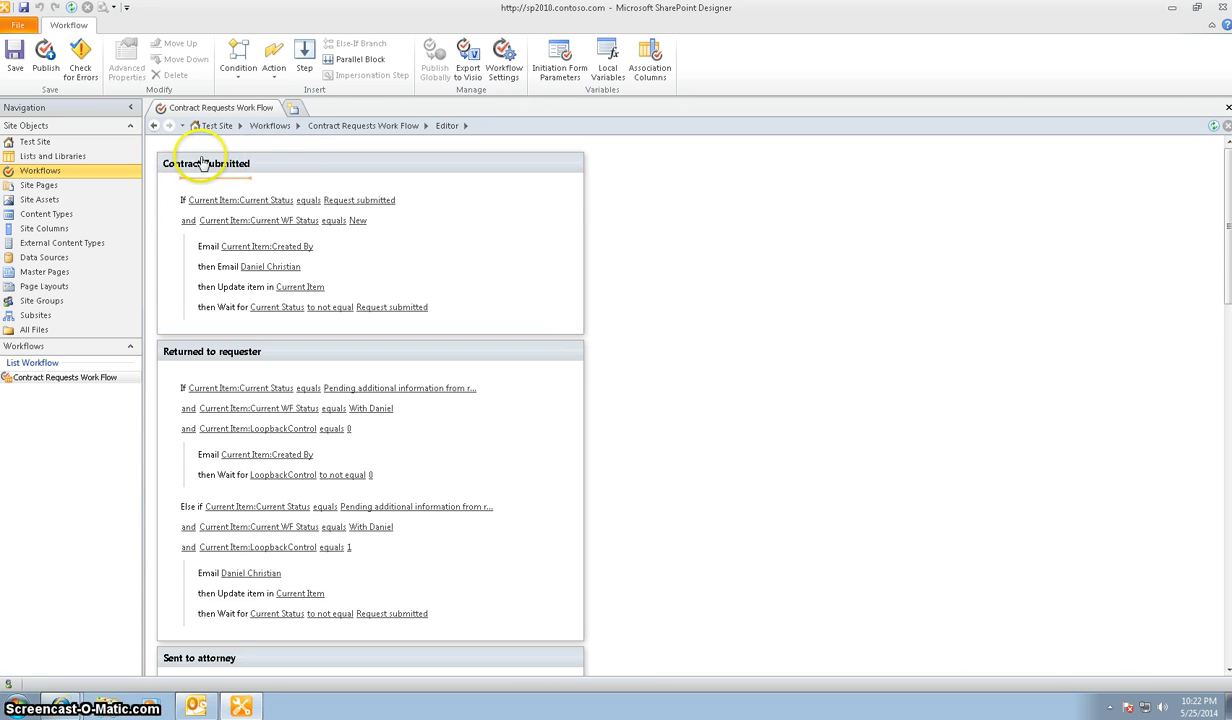
{"action": "left_click", "coordinate": [317, 165]}
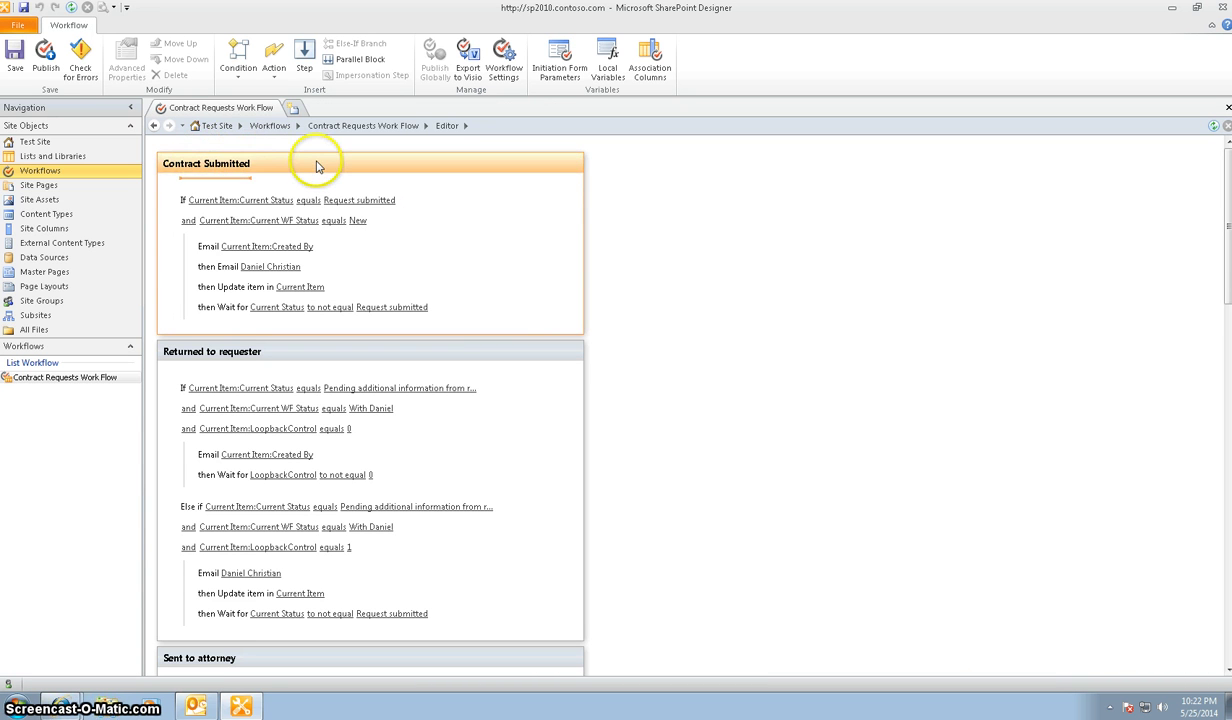
{"action": "left_click", "coordinate": [289, 200]}
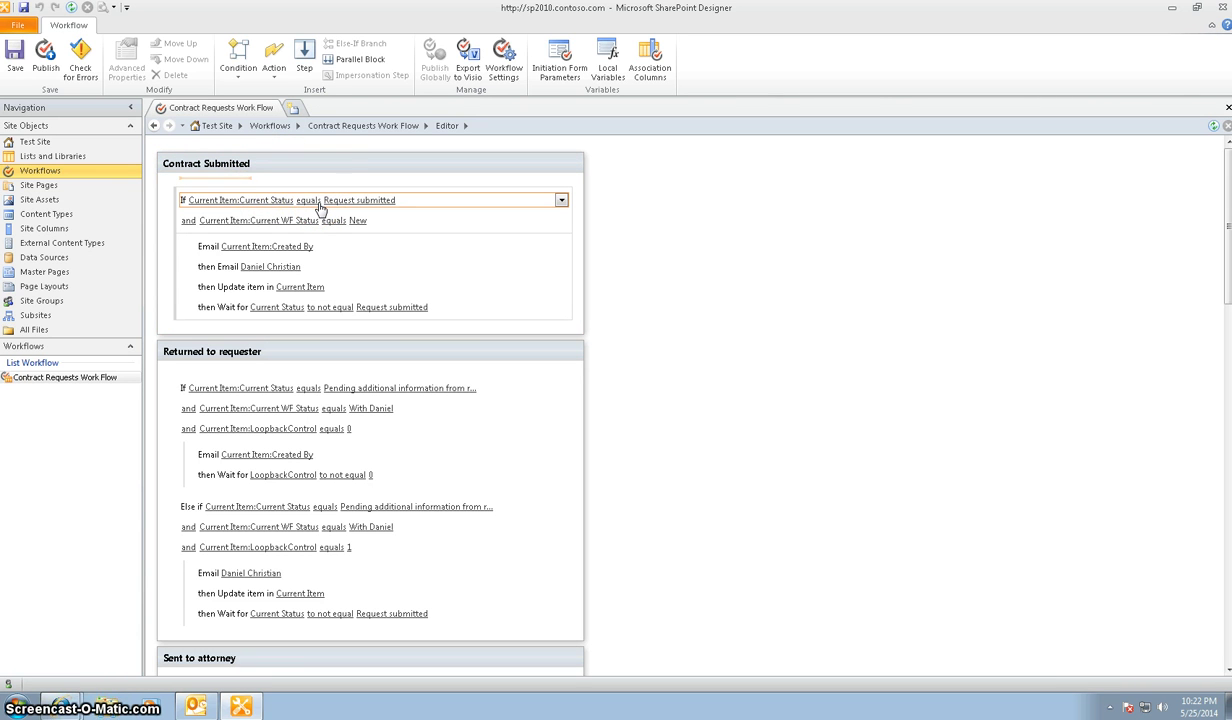
{"action": "left_click", "coordinate": [340, 203]}
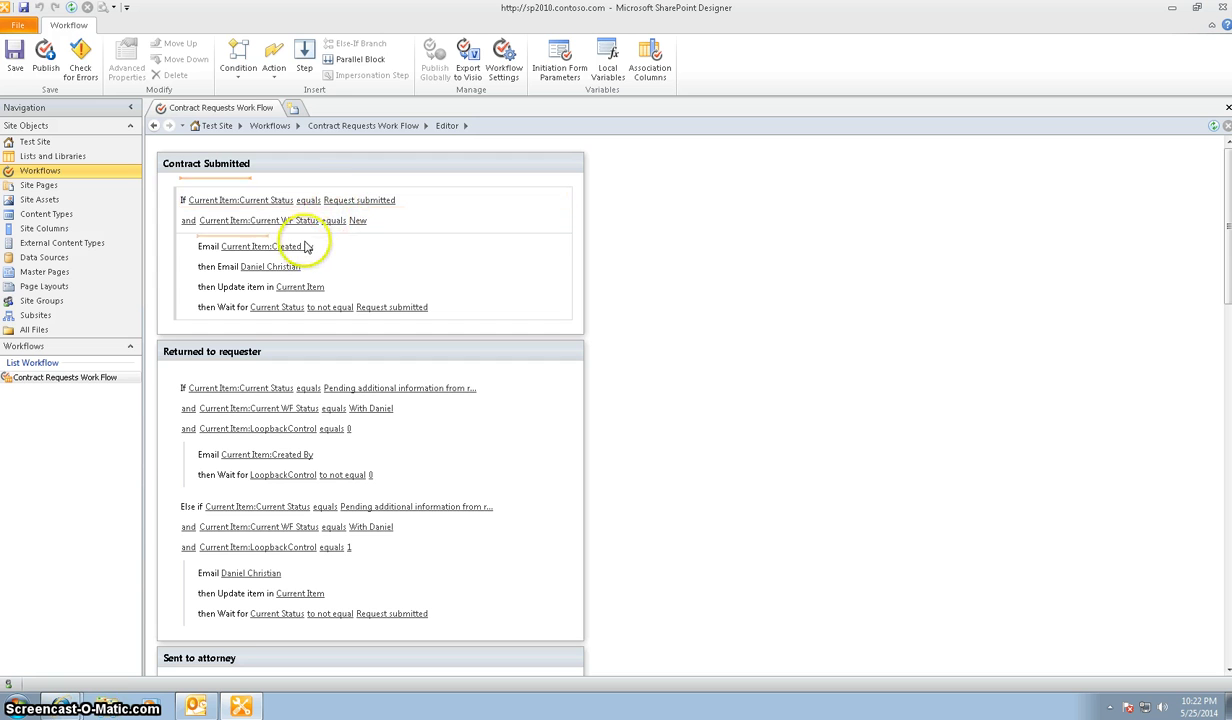
{"action": "left_click", "coordinate": [302, 248]}
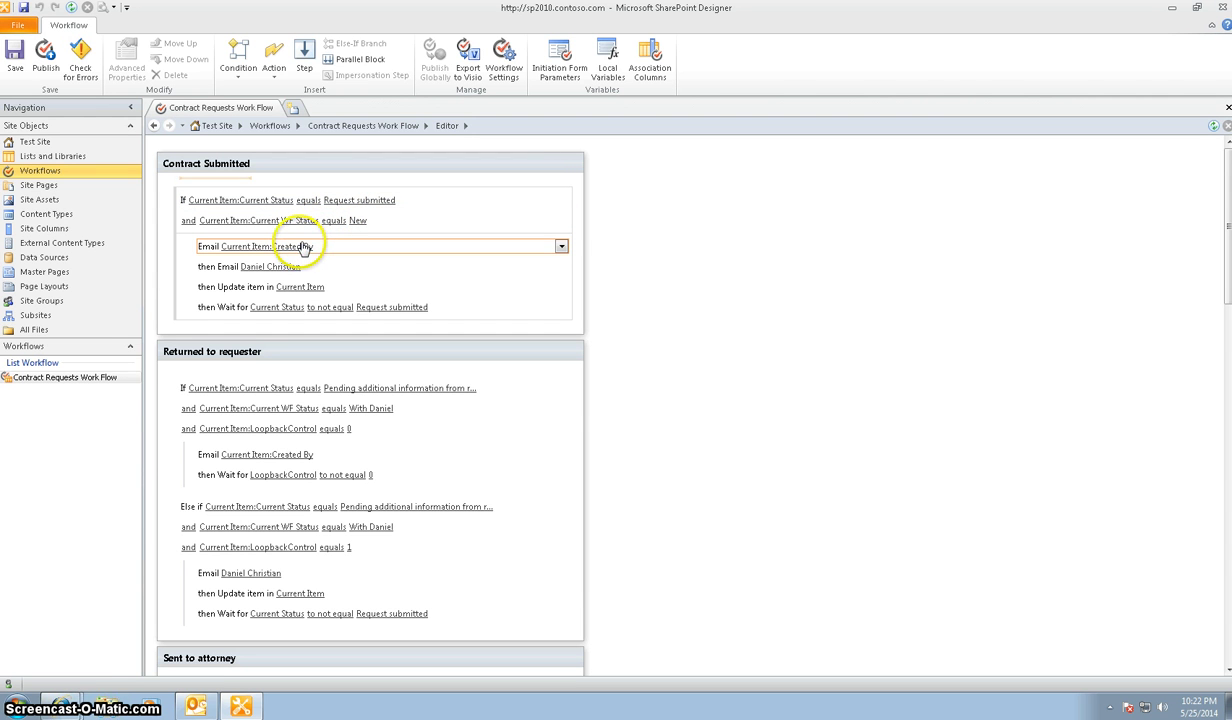
{"action": "left_click", "coordinate": [272, 270]}
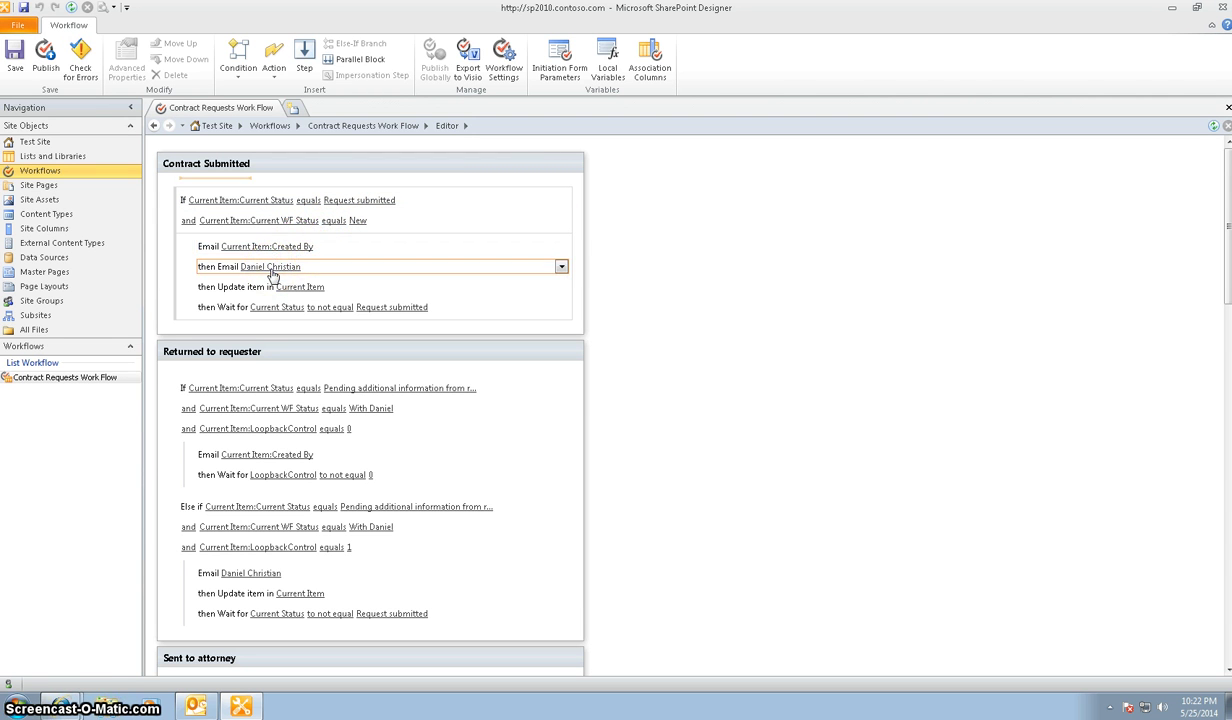
{"action": "left_click", "coordinate": [283, 288]}
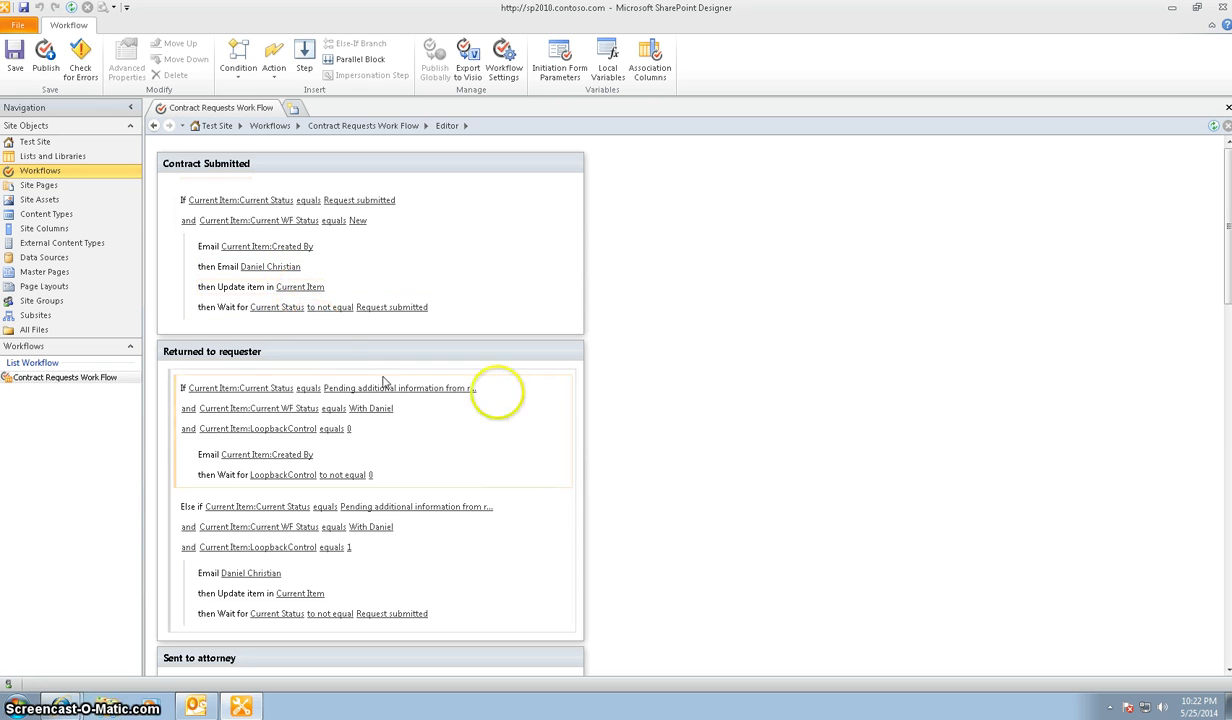
{"action": "left_click", "coordinate": [393, 405]}
{"action": "left_click", "coordinate": [395, 448]}
{"action": "left_click", "coordinate": [473, 540]}
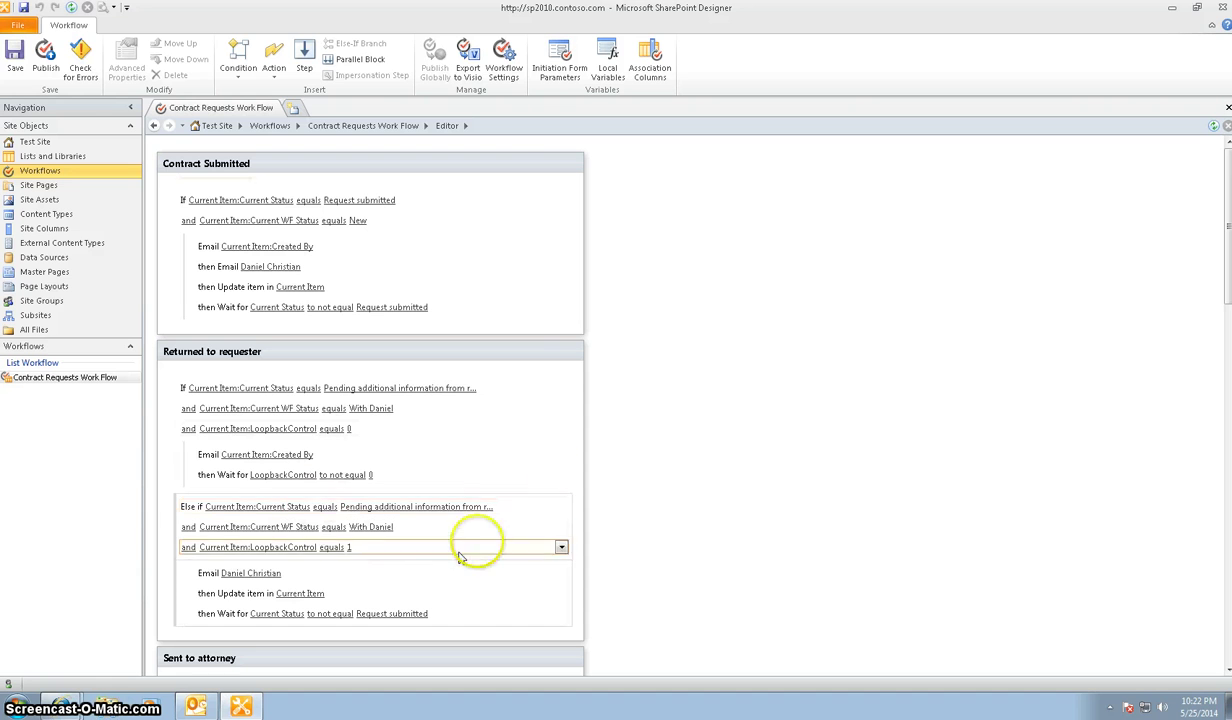
{"action": "left_click", "coordinate": [325, 562]}
{"action": "left_click", "coordinate": [446, 596]}
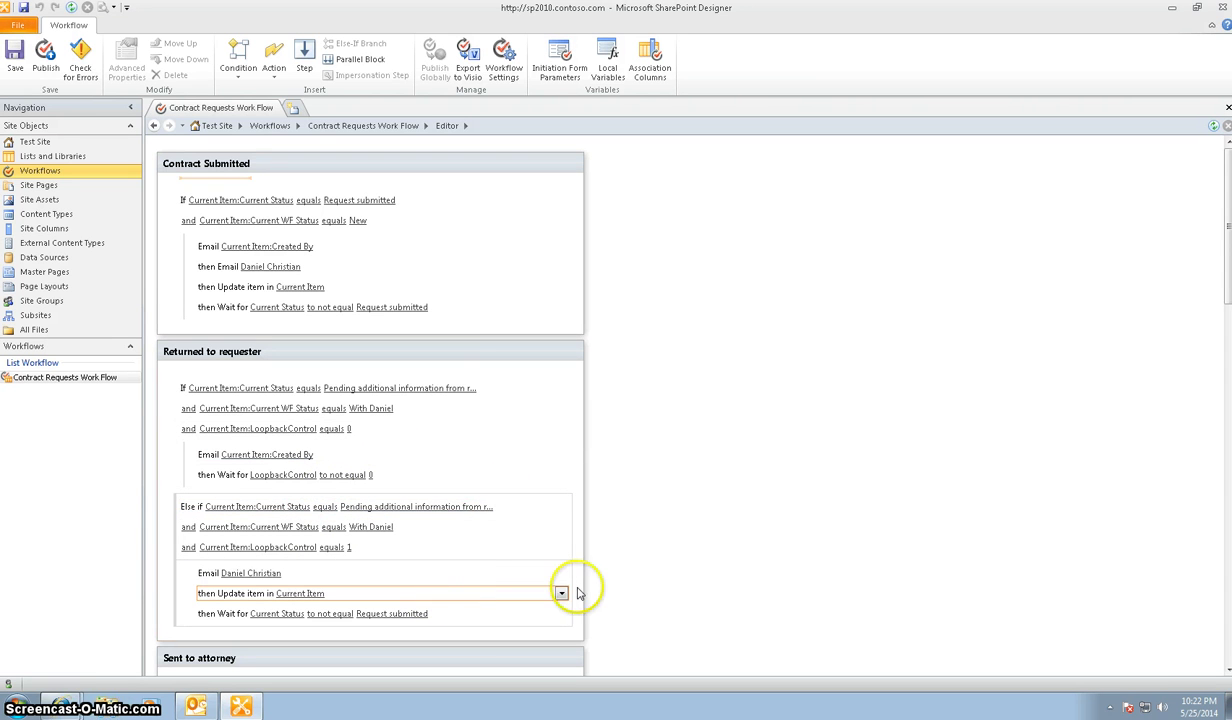
{"action": "left_click", "coordinate": [481, 506]}
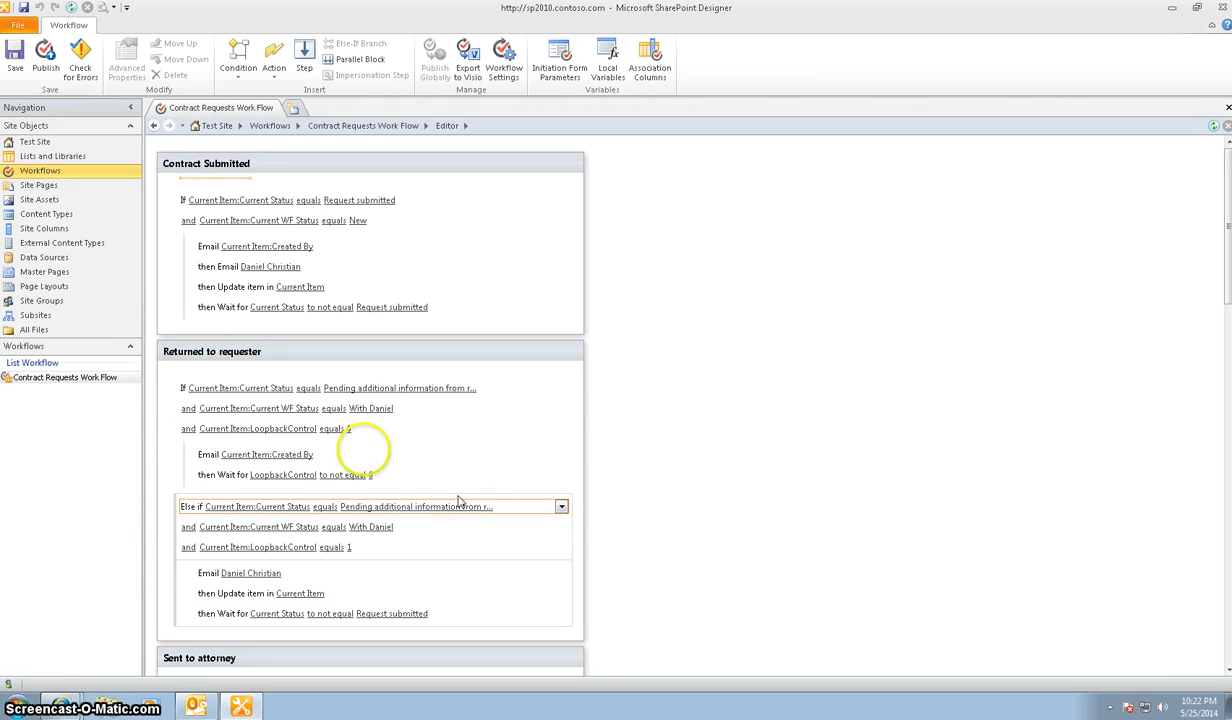
{"action": "left_click", "coordinate": [340, 436]}
{"action": "left_click", "coordinate": [335, 405]}
{"action": "left_click", "coordinate": [332, 390]}
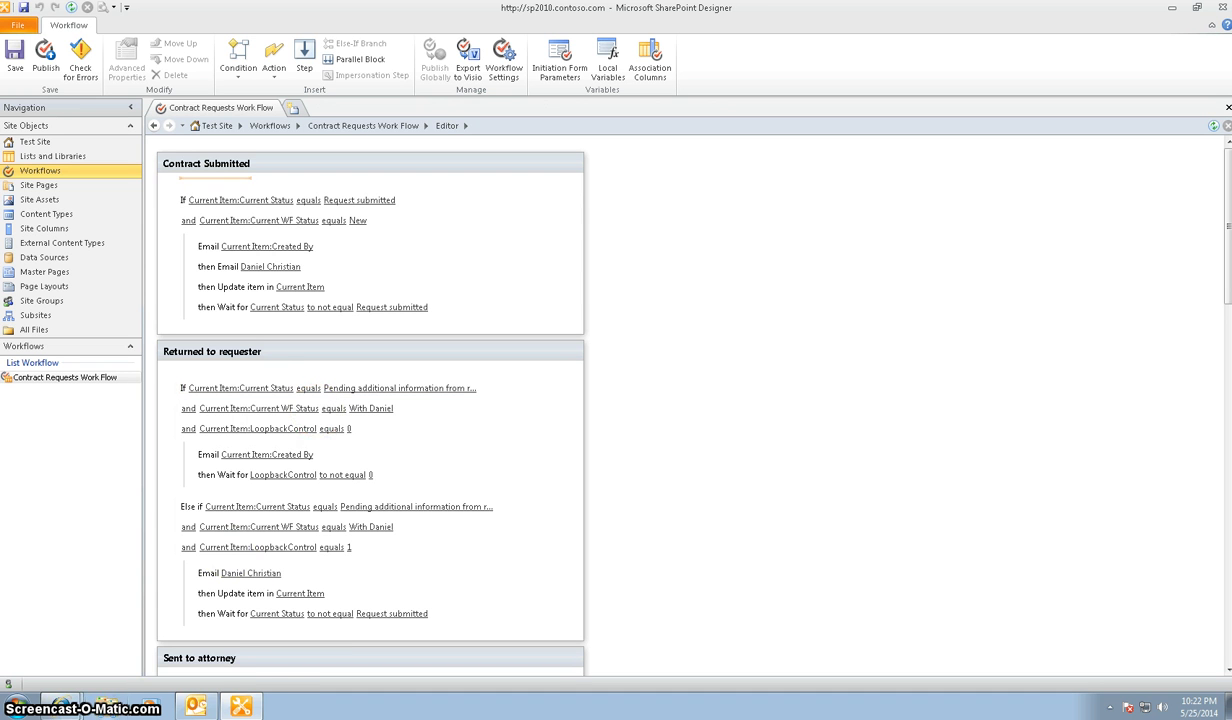
{"action": "left_click", "coordinate": [305, 392]}
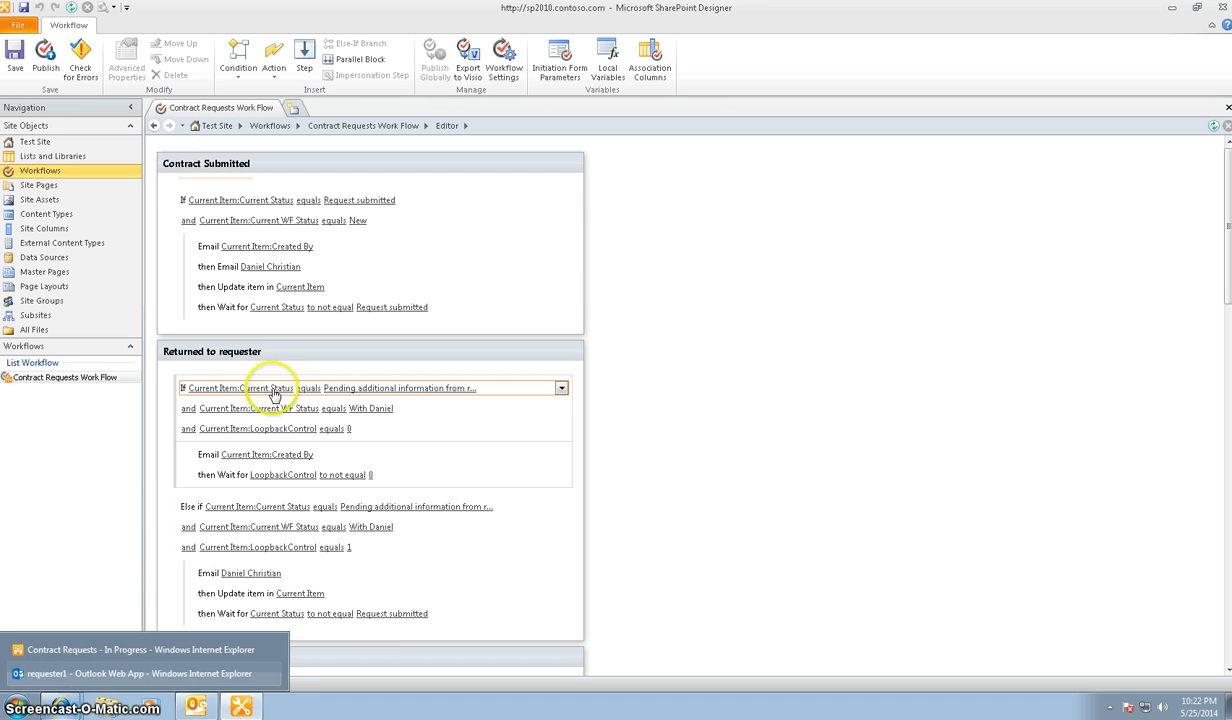
{"action": "left_click", "coordinate": [335, 391]}
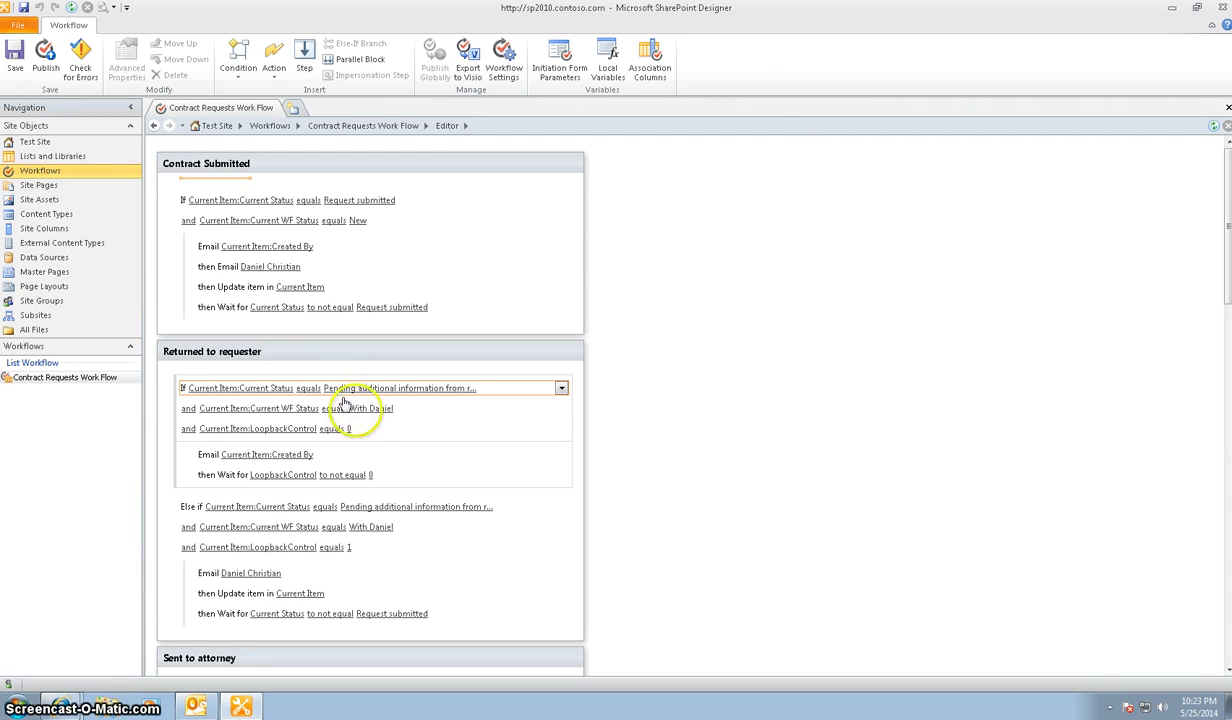
{"action": "left_click", "coordinate": [362, 430]}
{"action": "left_click_drag", "start_coordinate": [366, 434], "coordinate": [302, 415]}
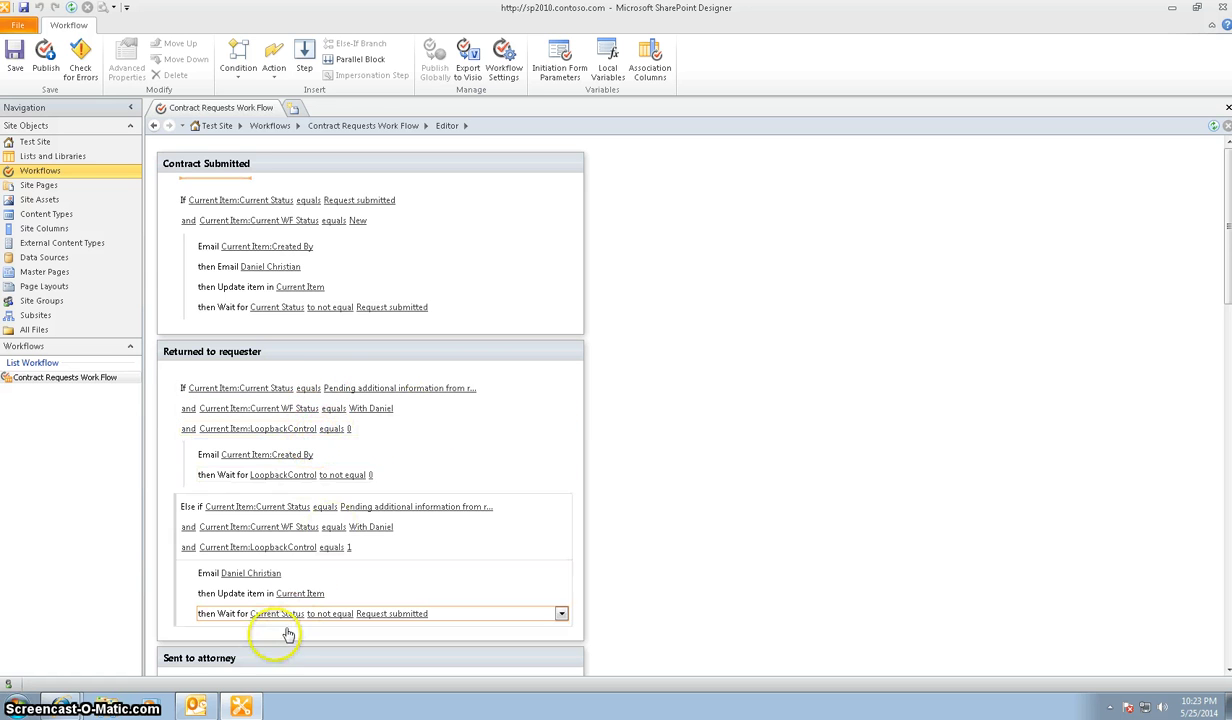
{"action": "left_click", "coordinate": [77, 710]}
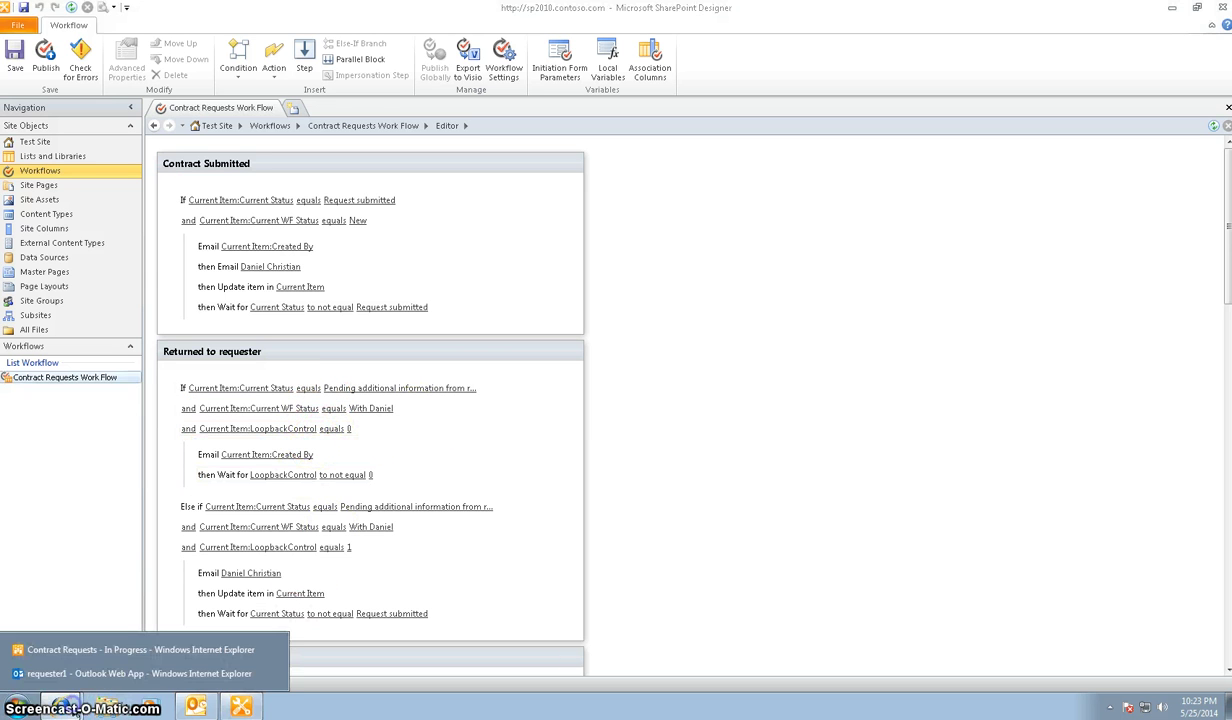
- Open the newest 'Your contract has been returned for more information' email in Outlook Web App
{"action": "left_click", "coordinate": [80, 673]}
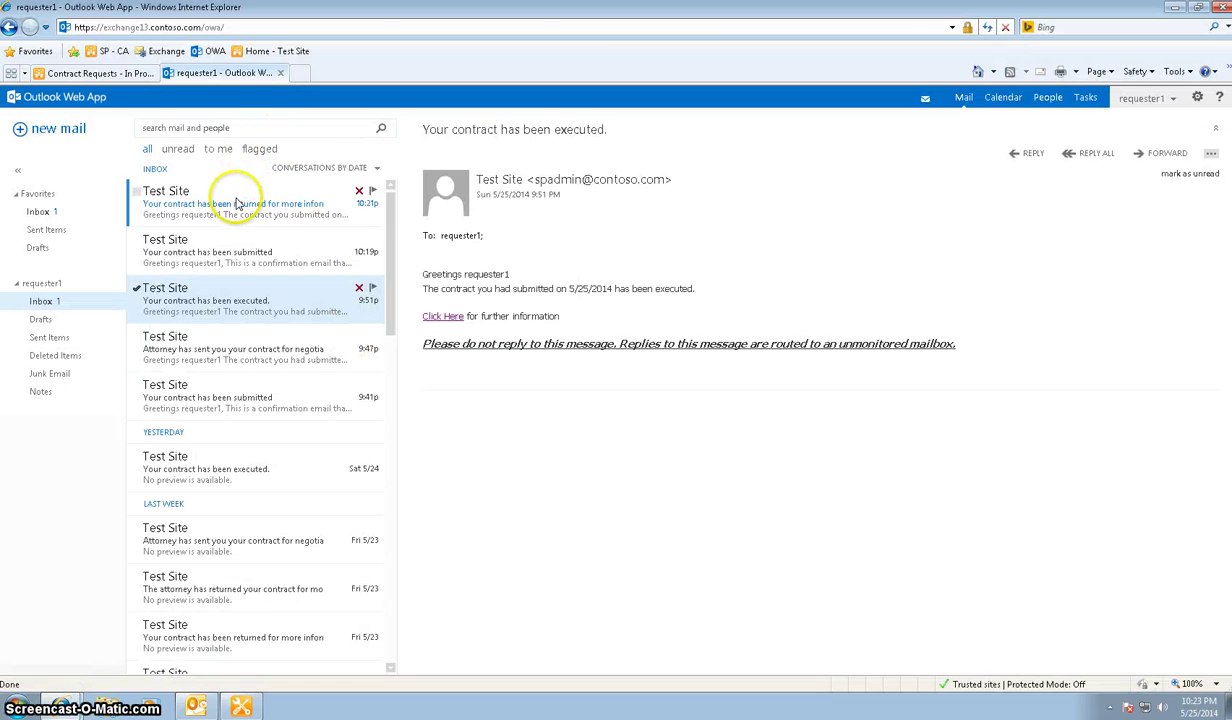
{"action": "left_click", "coordinate": [237, 203]}
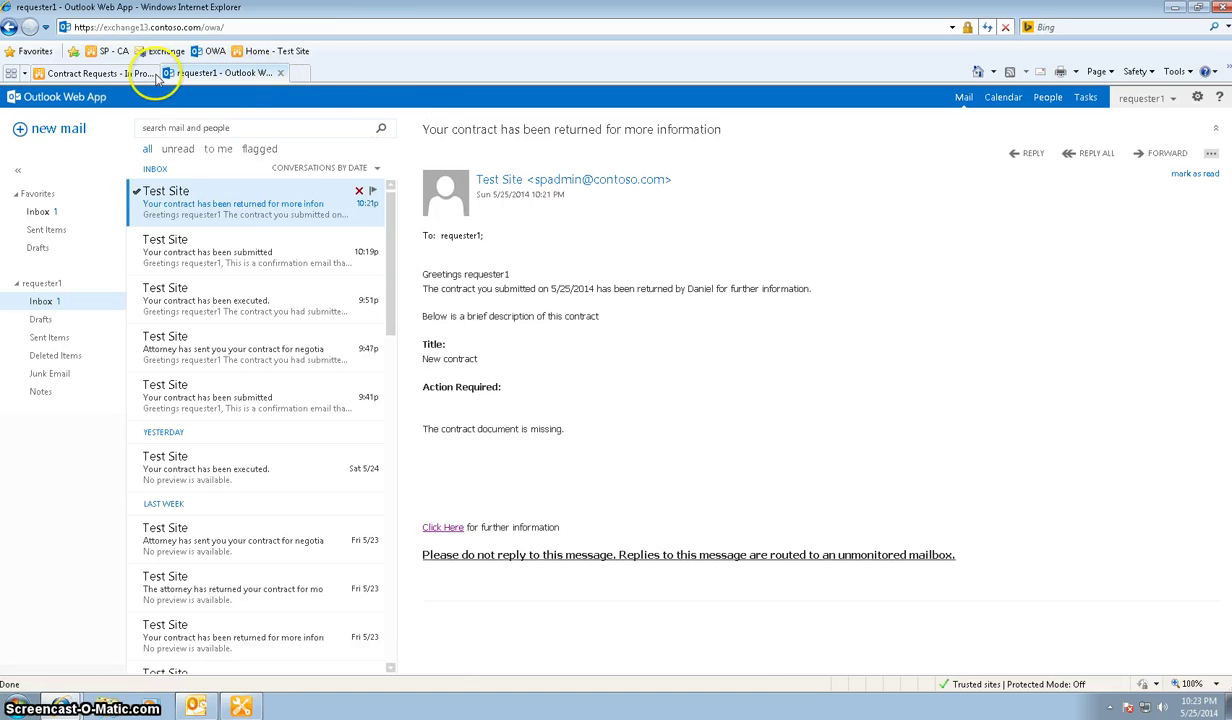
- Go back to the Contract Requests page and sign in with the requester's account instead
{"action": "left_click", "coordinate": [128, 80]}
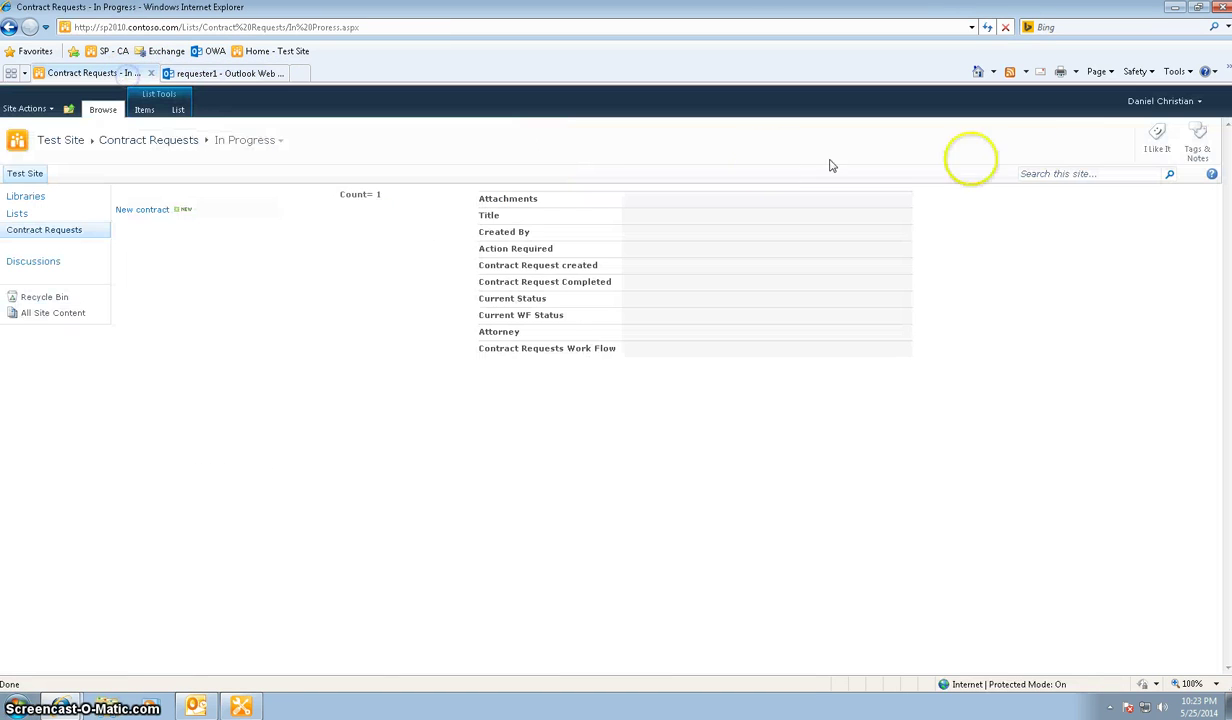
{"action": "left_click", "coordinate": [1157, 103]}
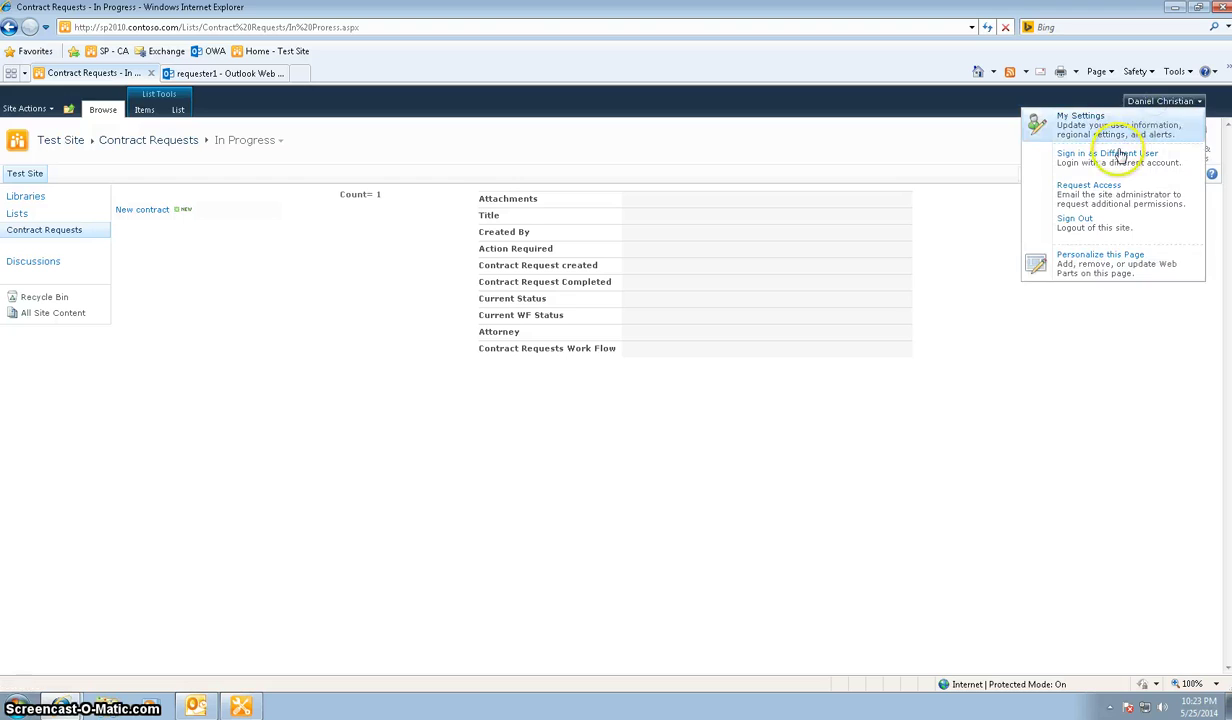
{"action": "left_click", "coordinate": [1062, 154]}
{"action": "left_click", "coordinate": [610, 402]}
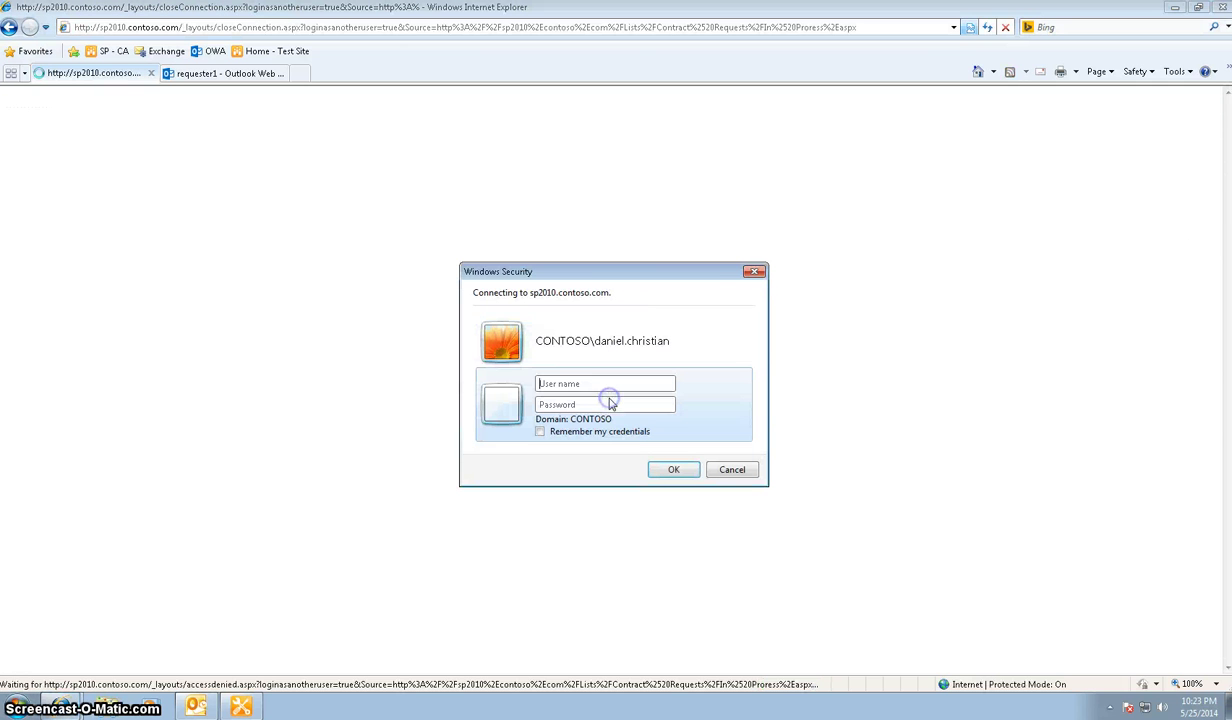
{"action": "type", "text": "requester1"}
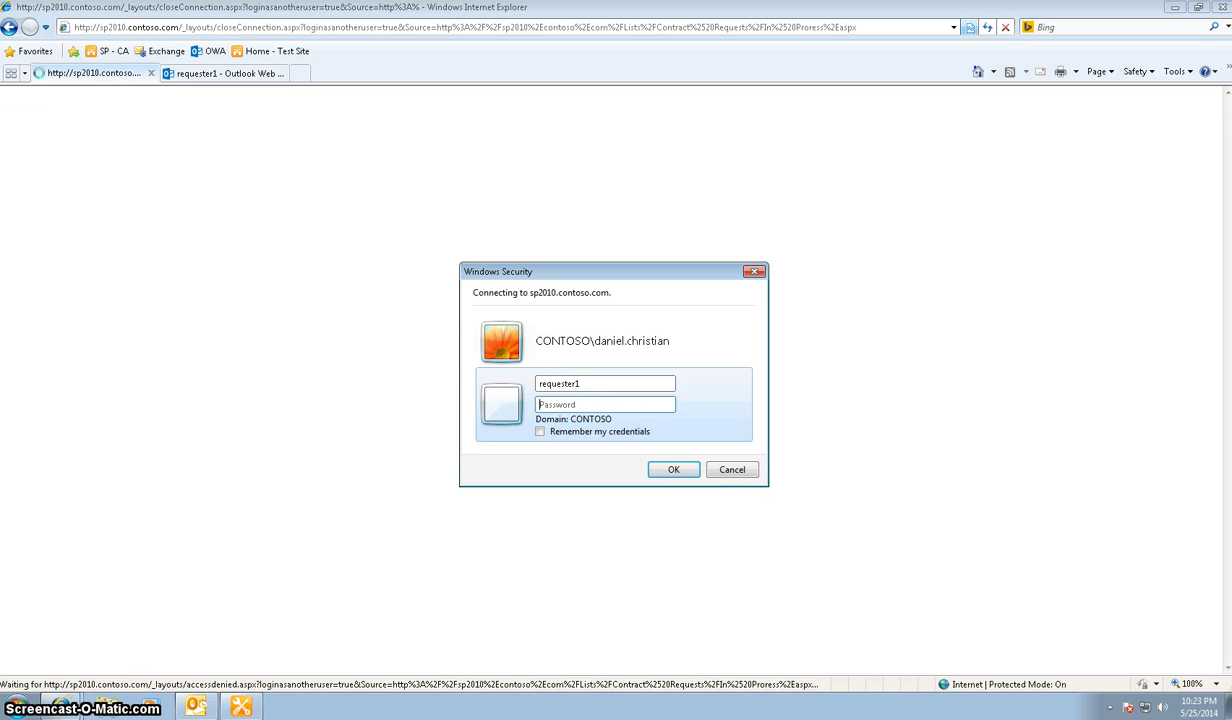
{"action": "key", "text": "Return"}
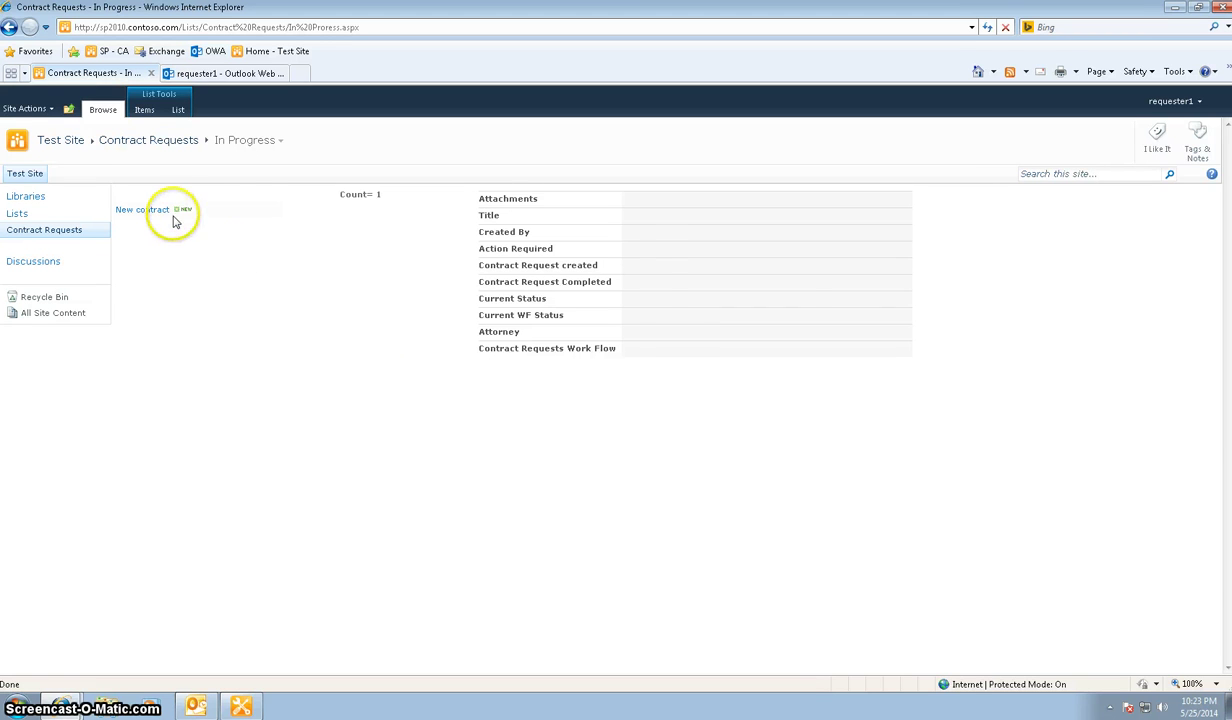
- Choose Edit Item from the New contract request's dropdown menu
{"action": "mouse_move", "coordinate": [172, 214]}
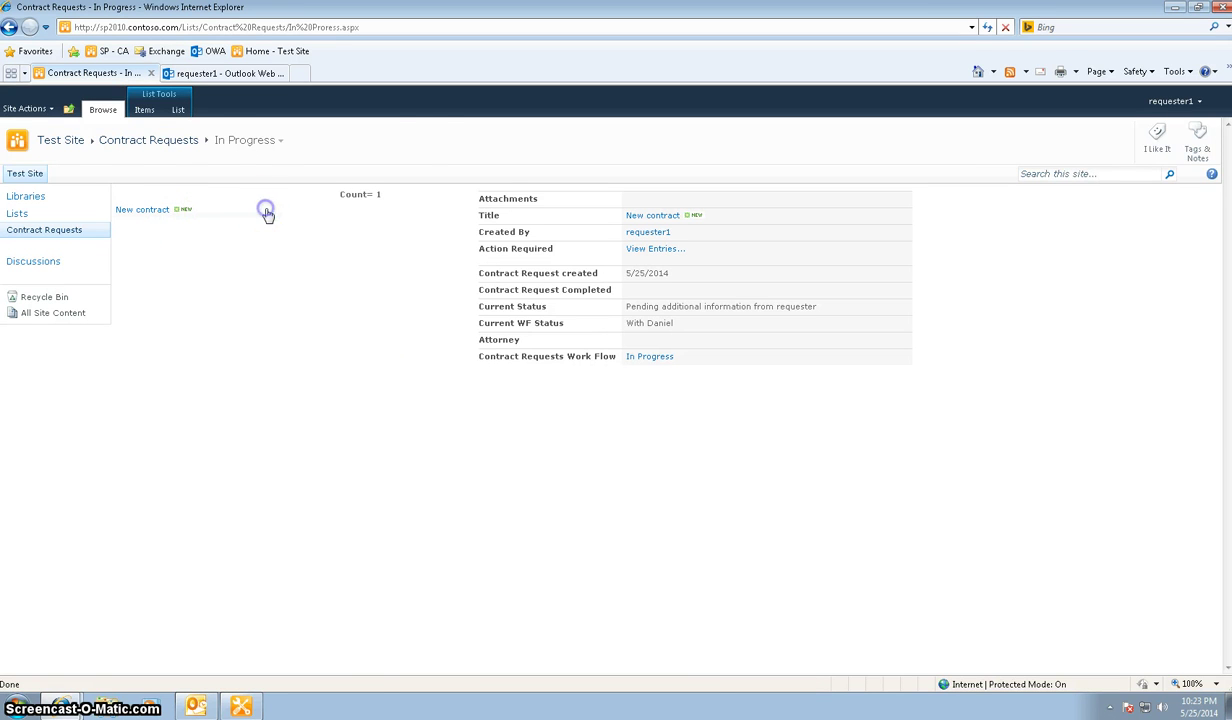
{"action": "left_click", "coordinate": [265, 211]}
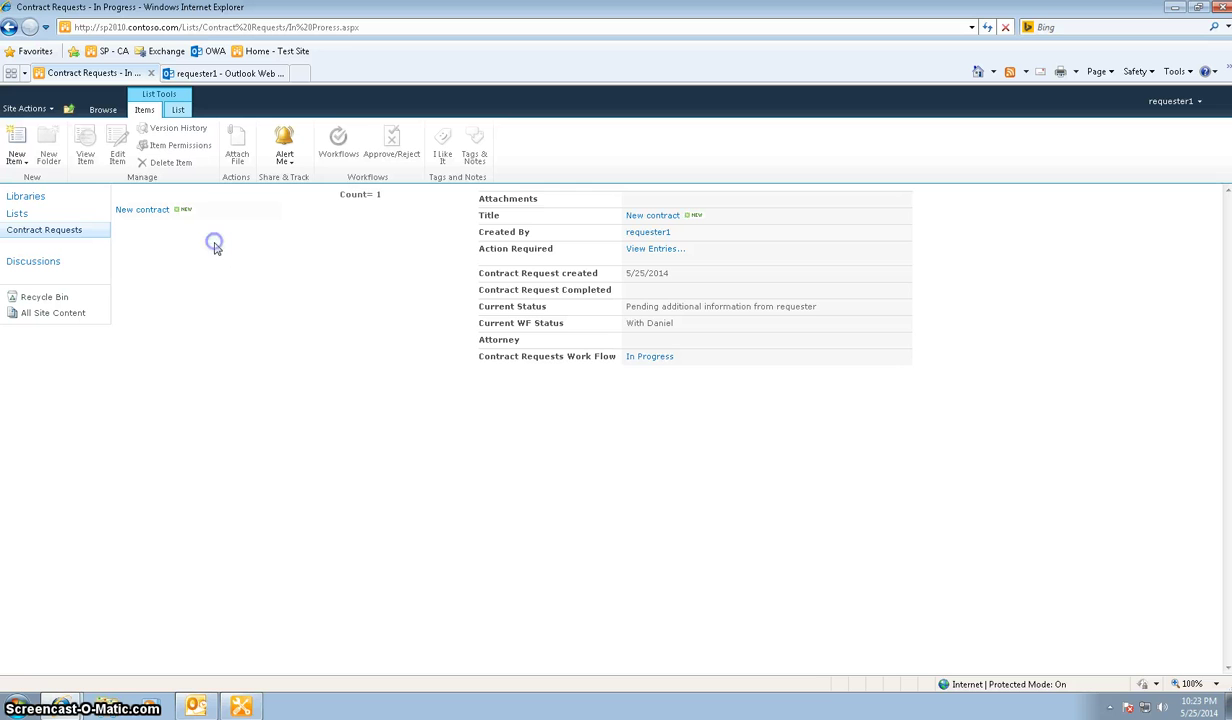
{"action": "mouse_move", "coordinate": [214, 214]}
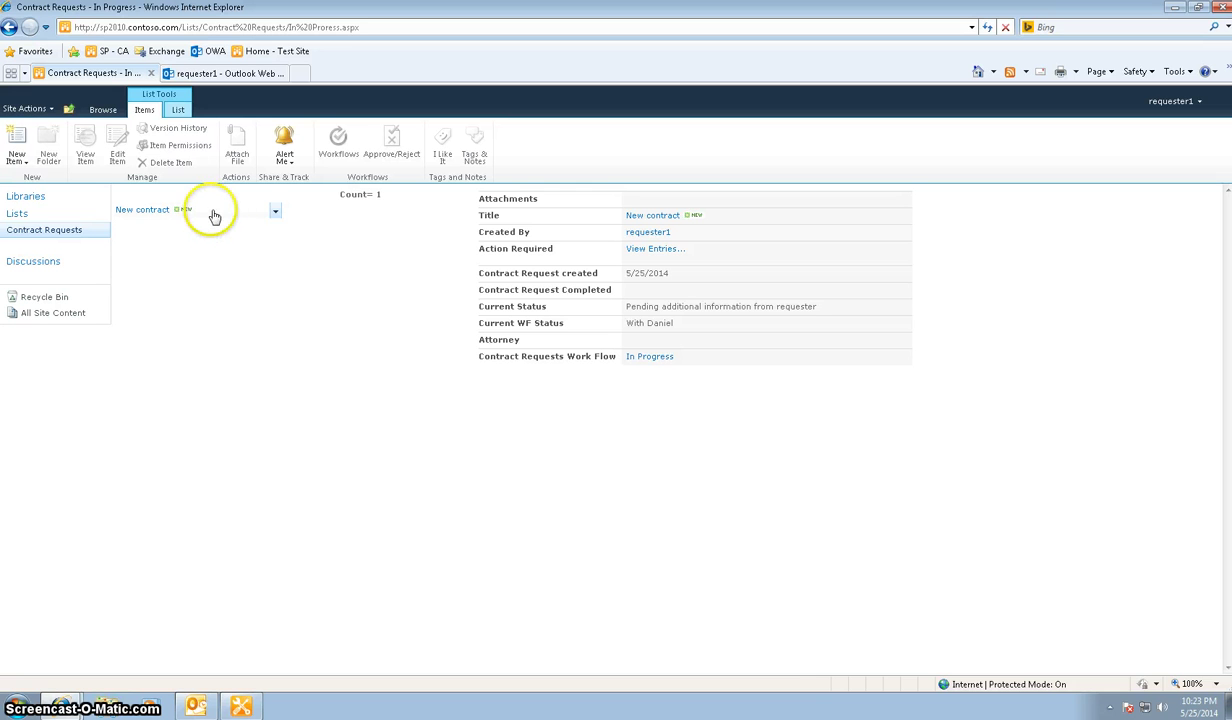
{"action": "left_click", "coordinate": [272, 213]}
{"action": "left_click", "coordinate": [222, 246]}
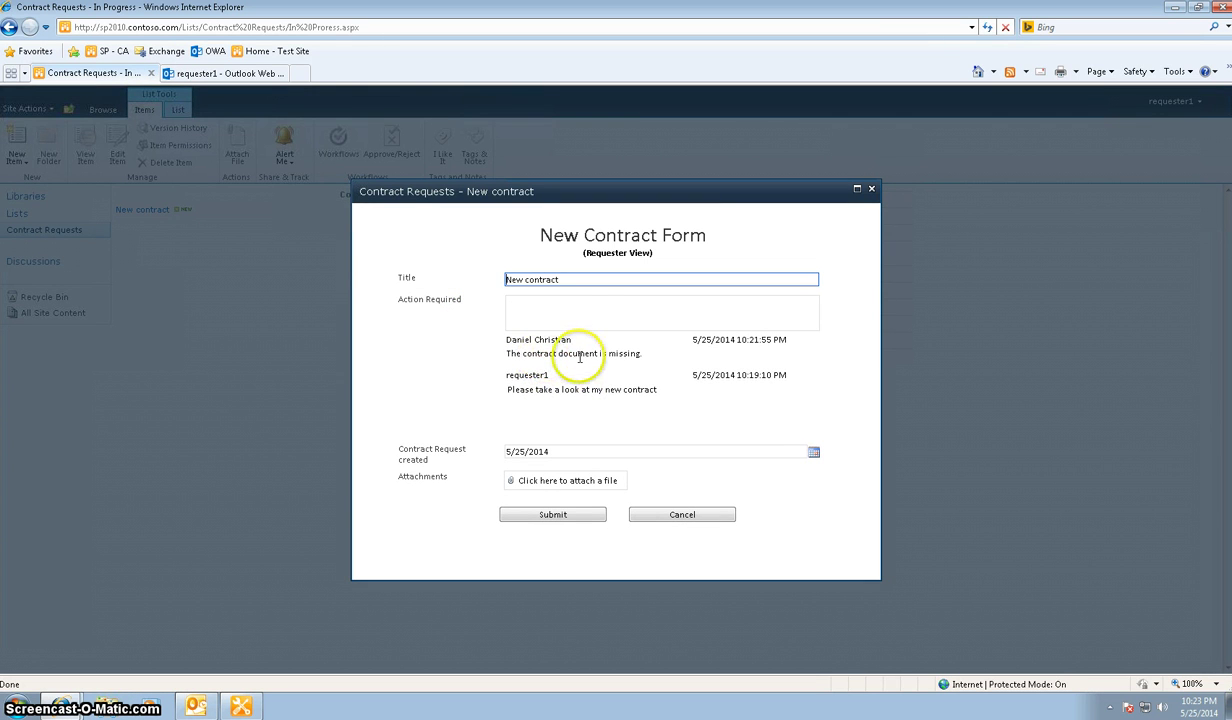
- Write 'Opps, sorry about that. here is the contract.' in Action Required and start attaching a file
{"action": "left_click", "coordinate": [588, 319]}
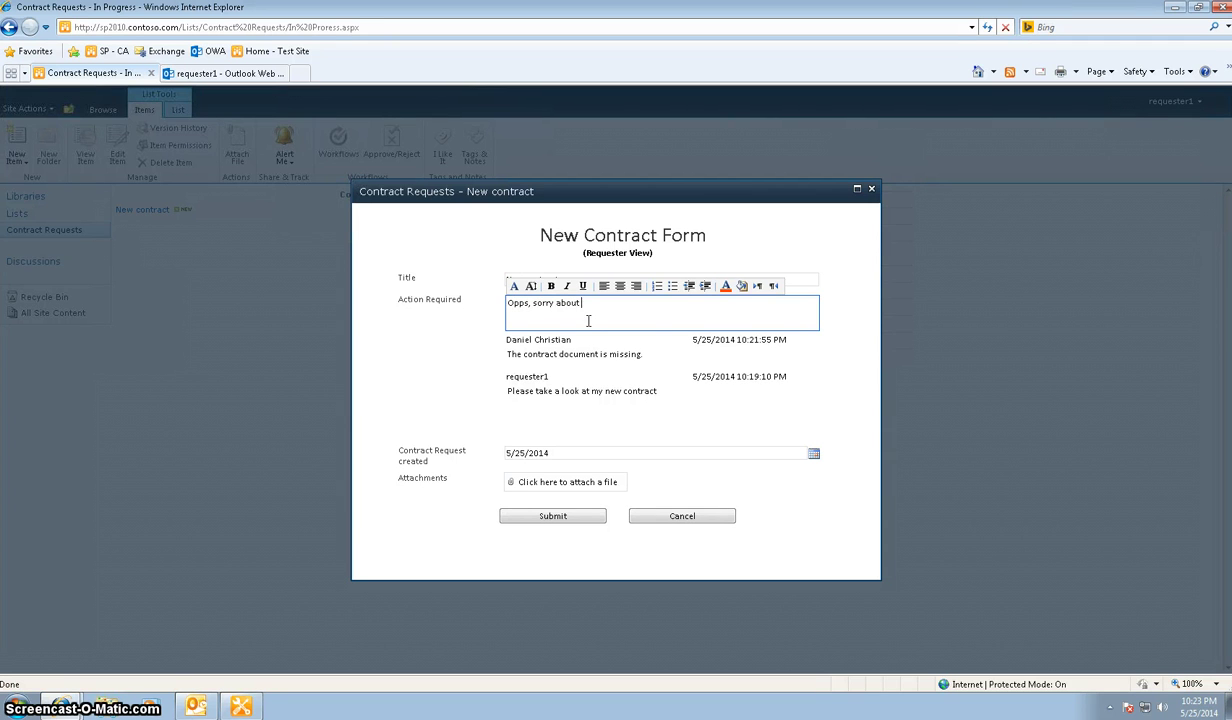
{"action": "type", "text": "Opps, sorry about that. here is the contract"}
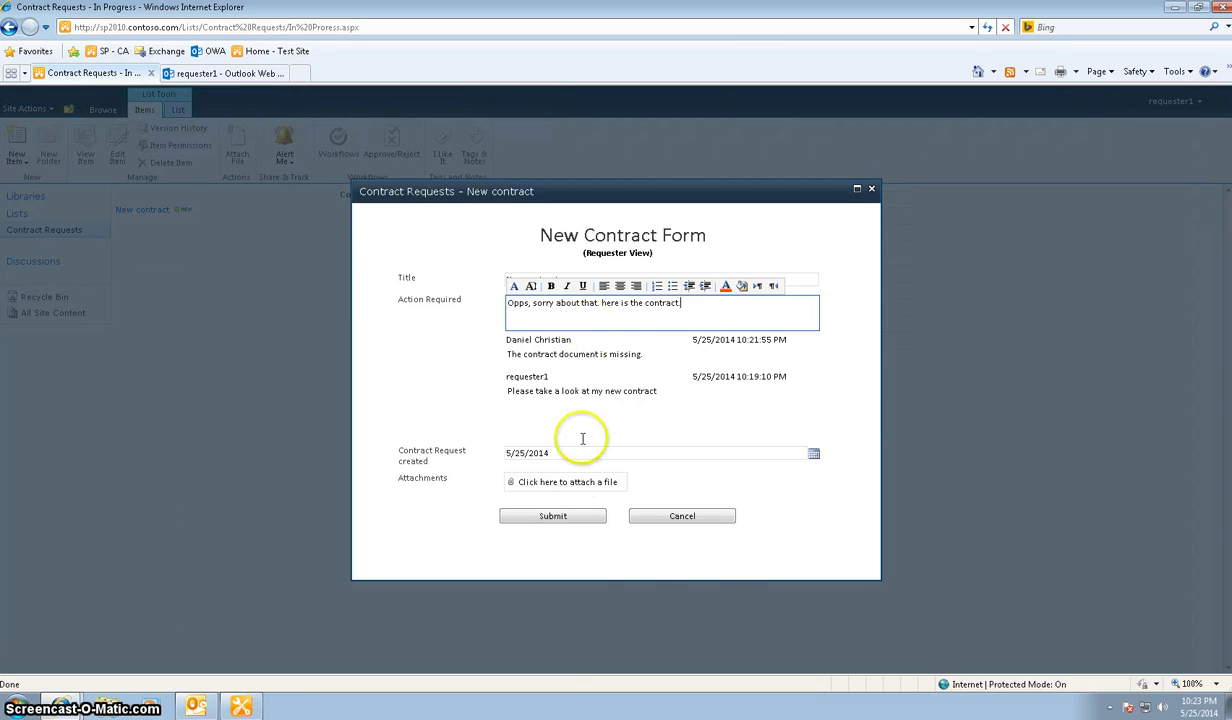
{"action": "left_click", "coordinate": [575, 482]}
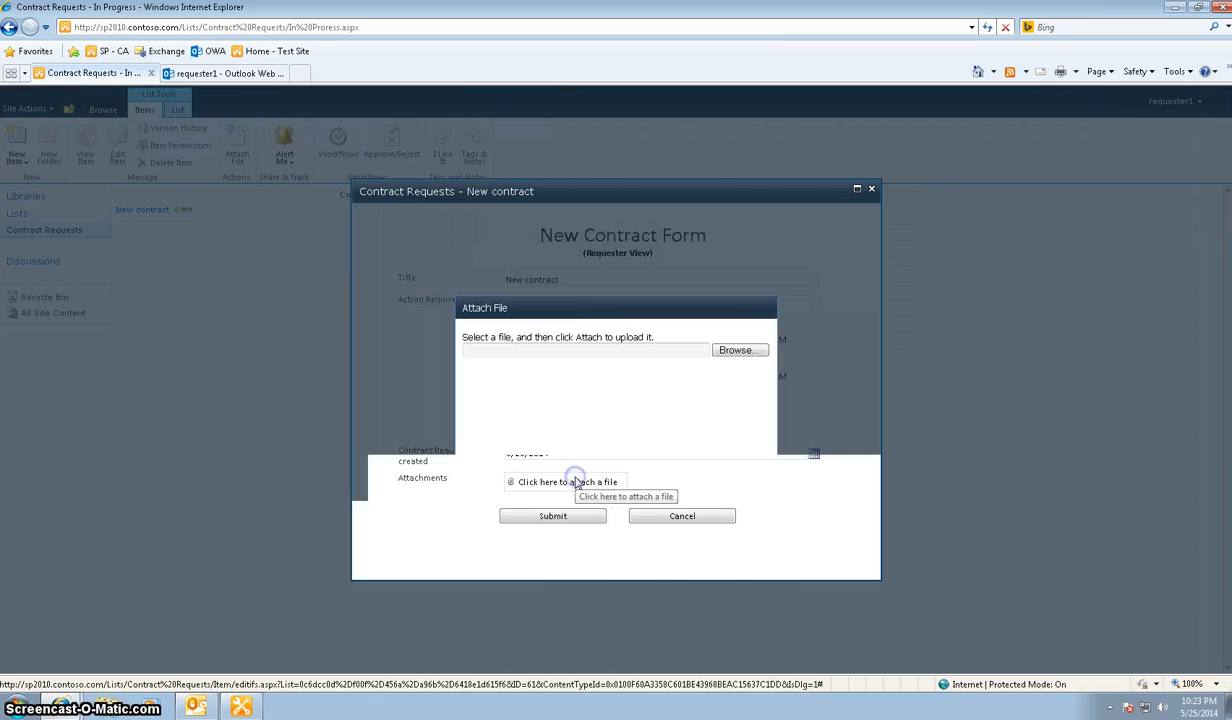
- Attach Test contract doc1.pdf to the contract request
{"action": "left_click", "coordinate": [743, 350]}
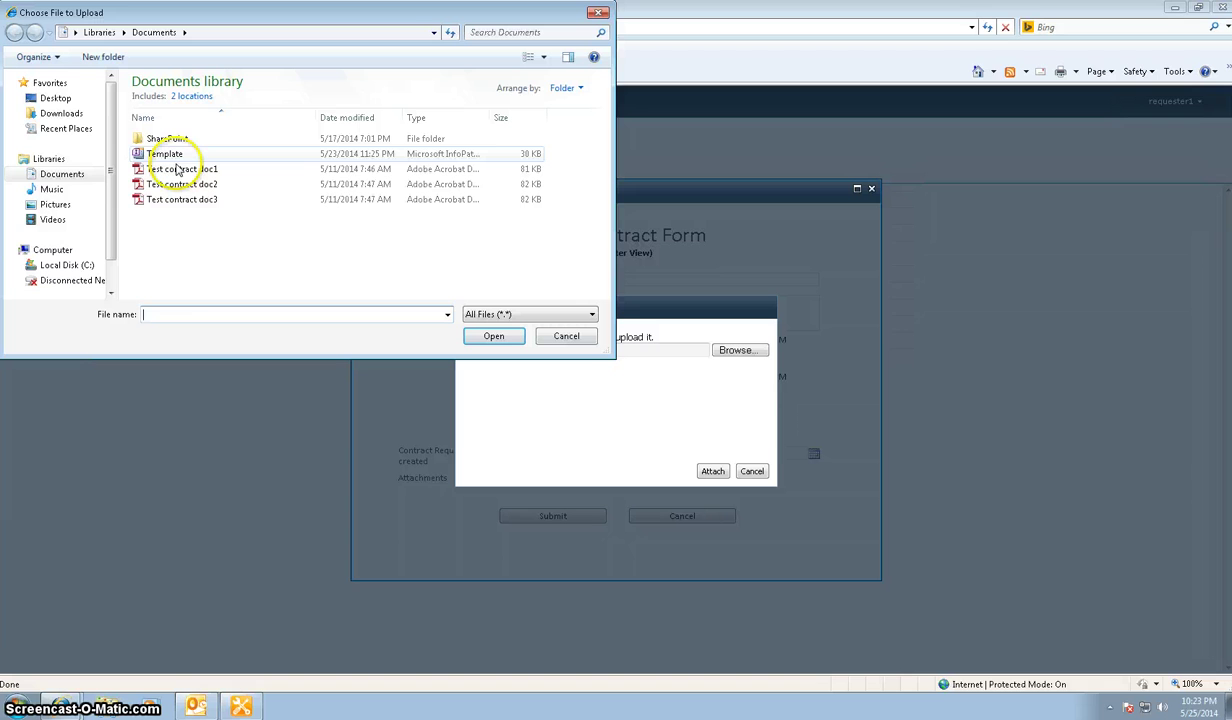
{"action": "left_click", "coordinate": [177, 170]}
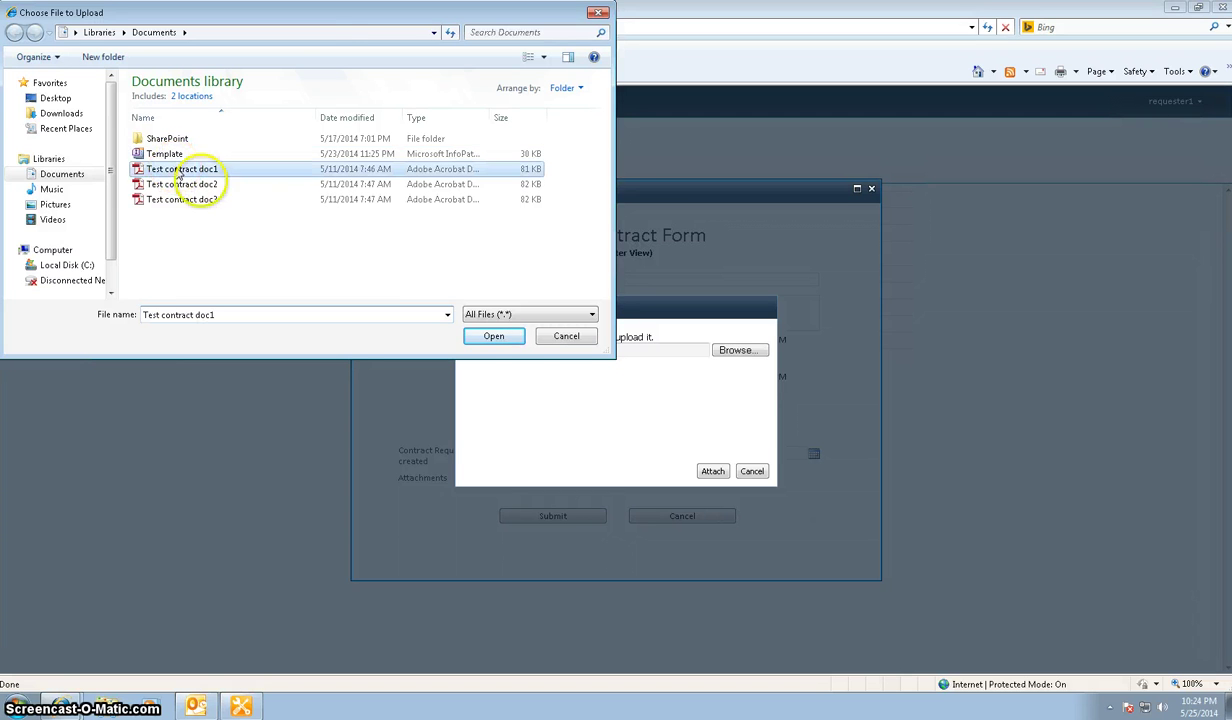
{"action": "left_click", "coordinate": [493, 336]}
{"action": "left_click", "coordinate": [708, 472]}
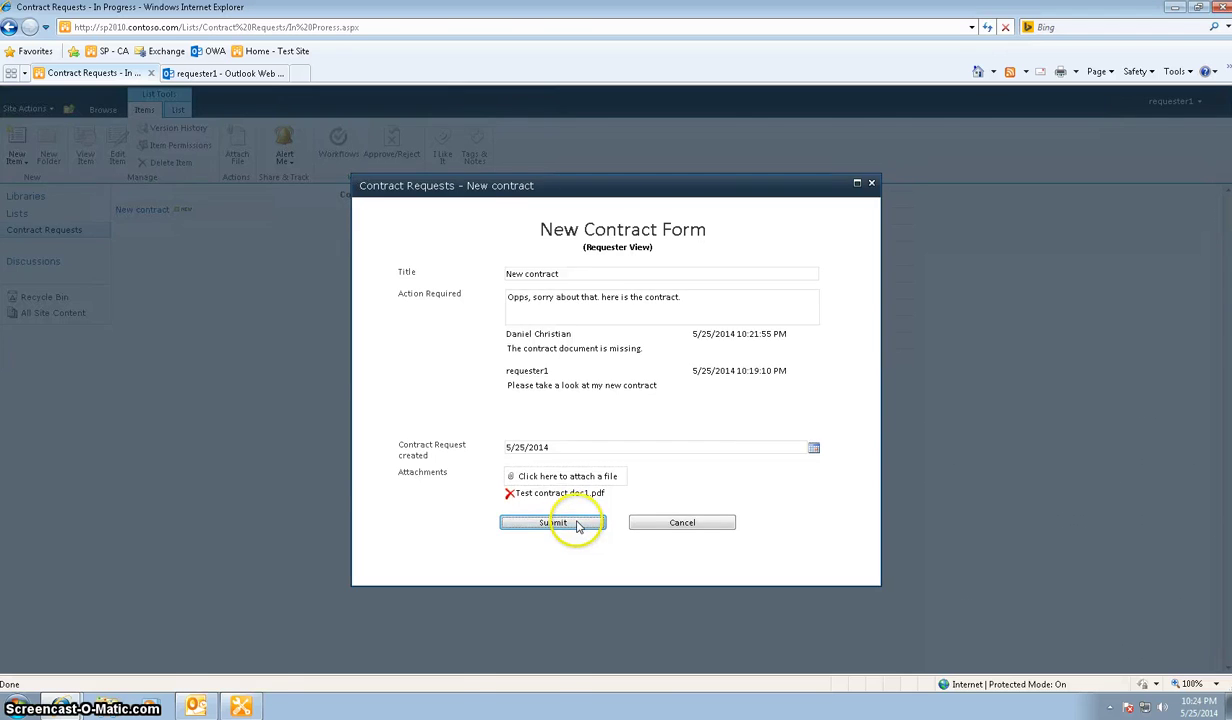
- Resubmit the request and switch to Outlook to check for the notification
{"action": "left_click", "coordinate": [553, 523]}
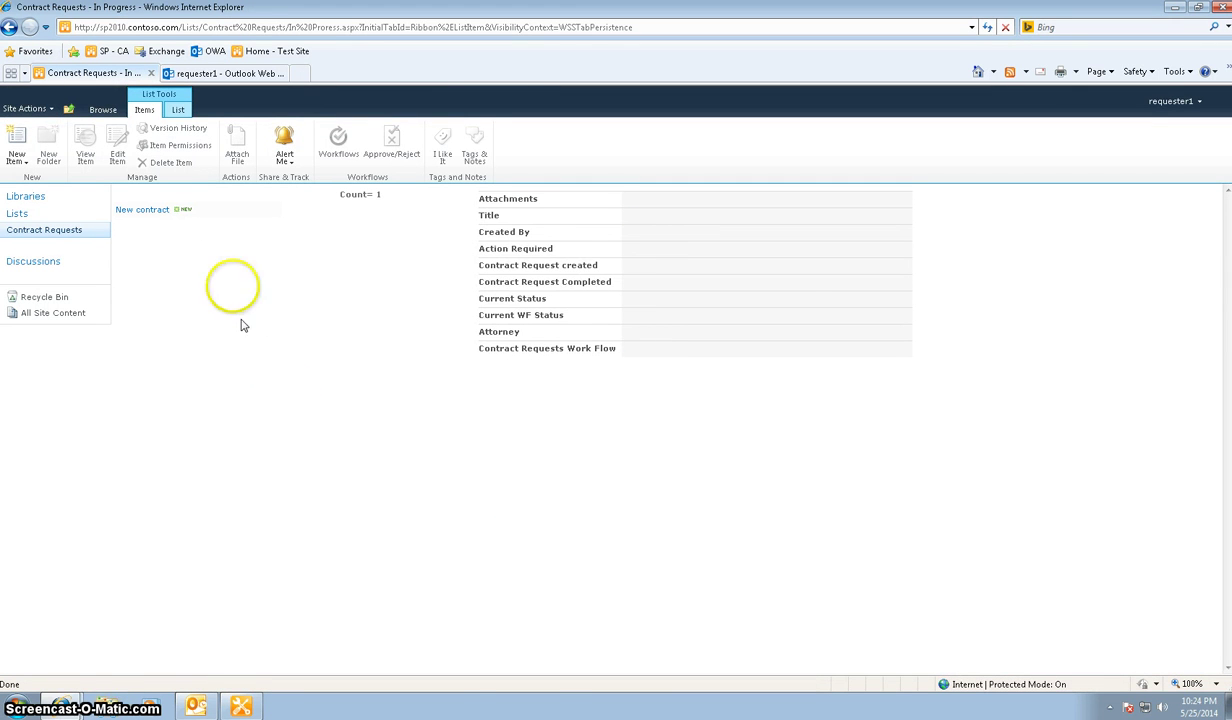
{"action": "mouse_move", "coordinate": [205, 209]}
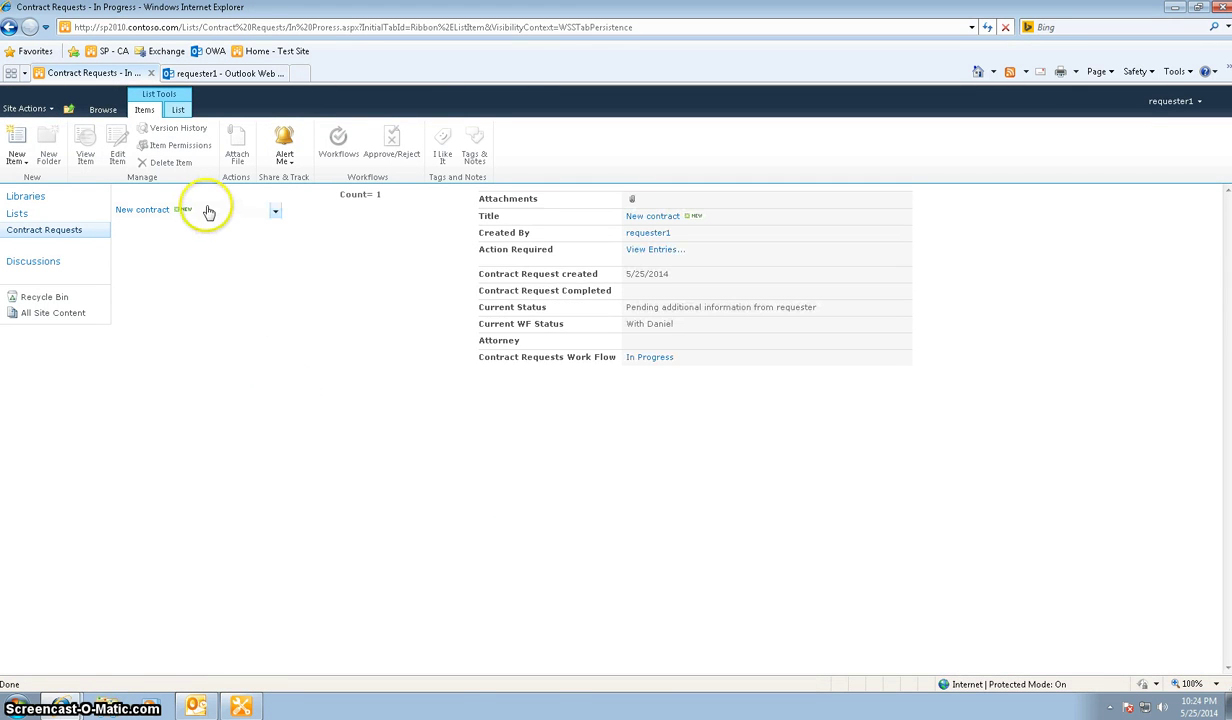
{"action": "left_click", "coordinate": [208, 707]}
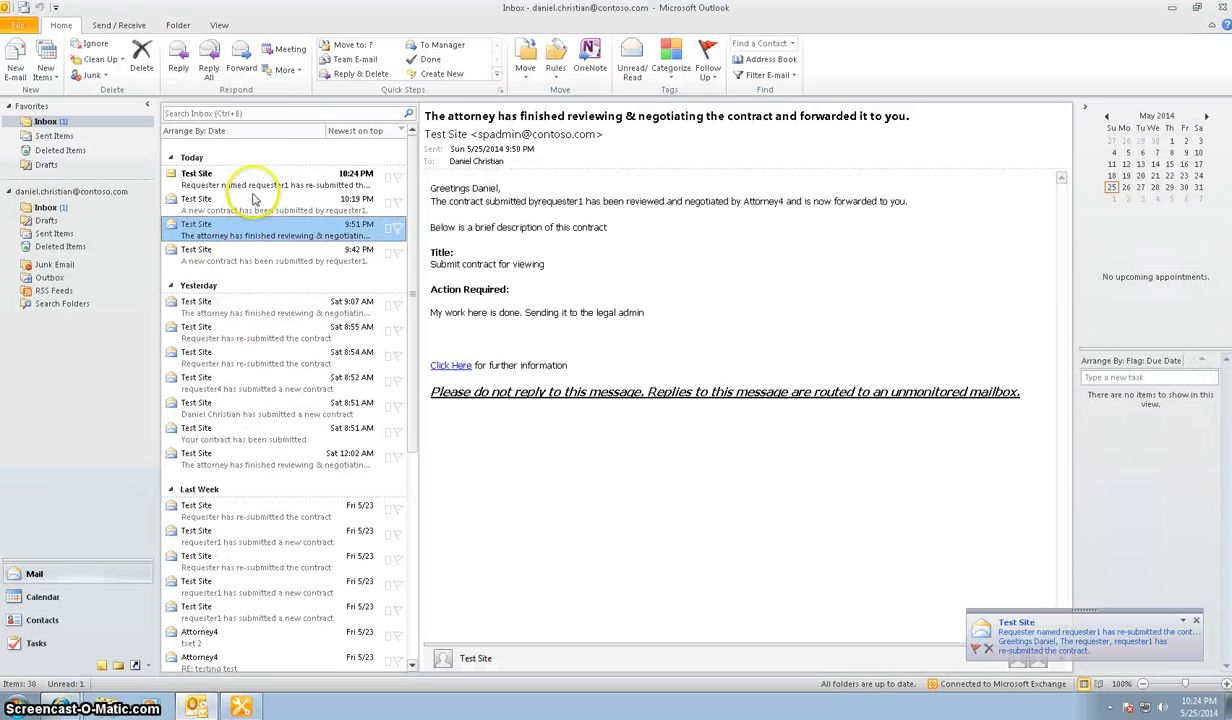
- Read the re-submission and earlier new-contract notices, then open the site's libraries in the browser
{"action": "left_click", "coordinate": [257, 190]}
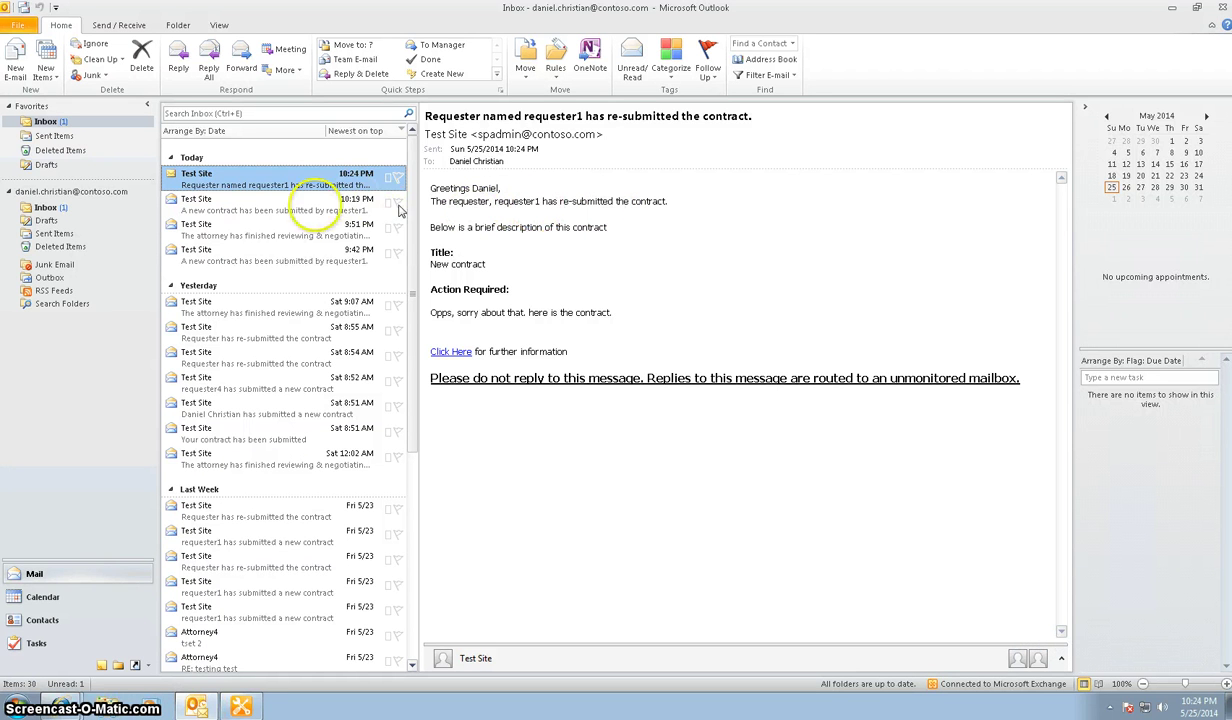
{"action": "left_click", "coordinate": [305, 210]}
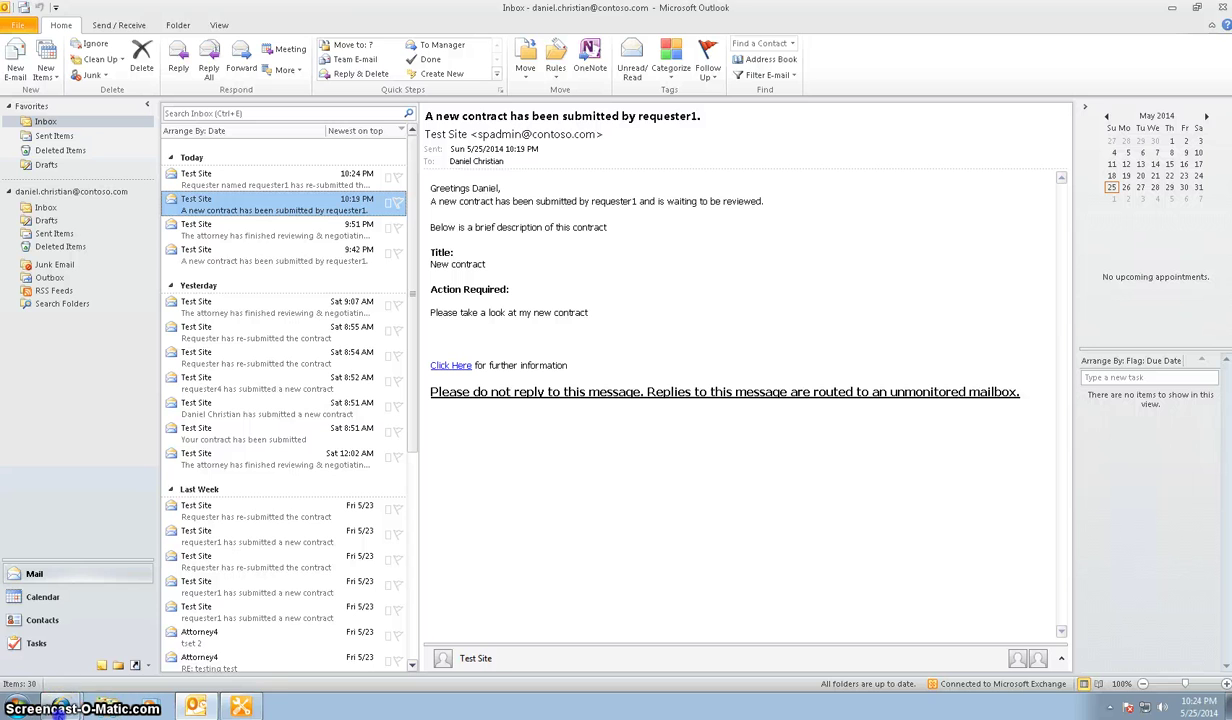
{"action": "left_click", "coordinate": [60, 706]}
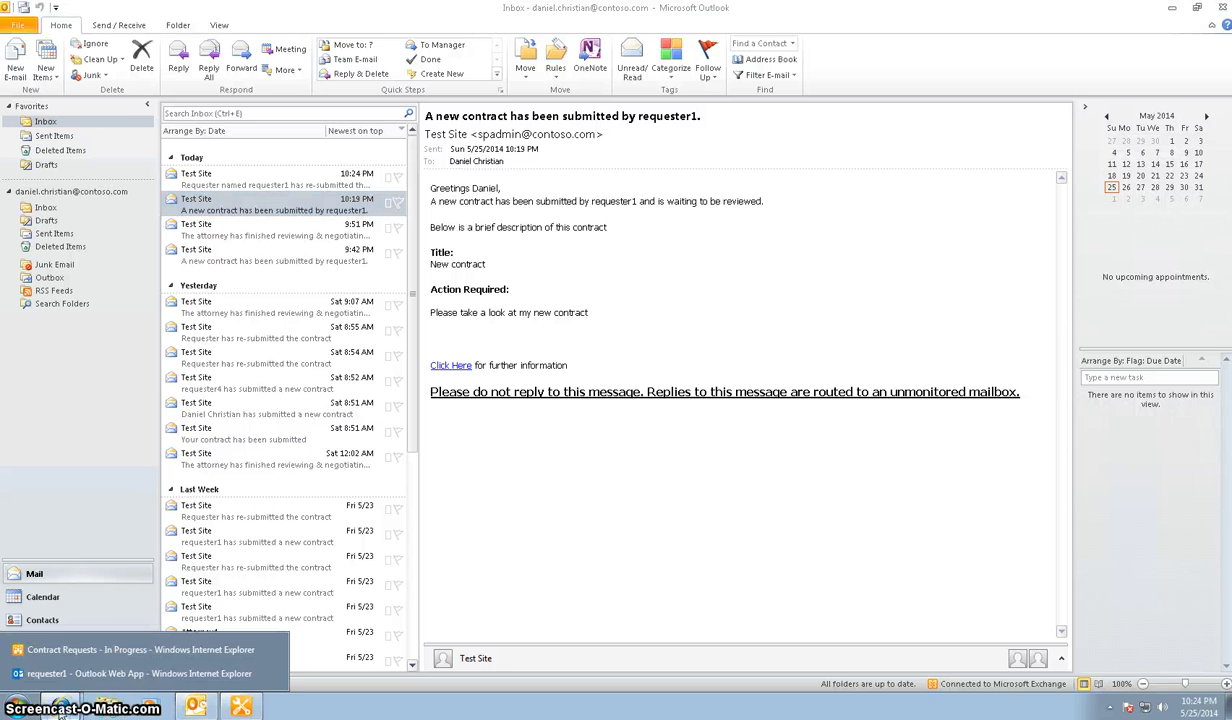
{"action": "left_click", "coordinate": [72, 660]}
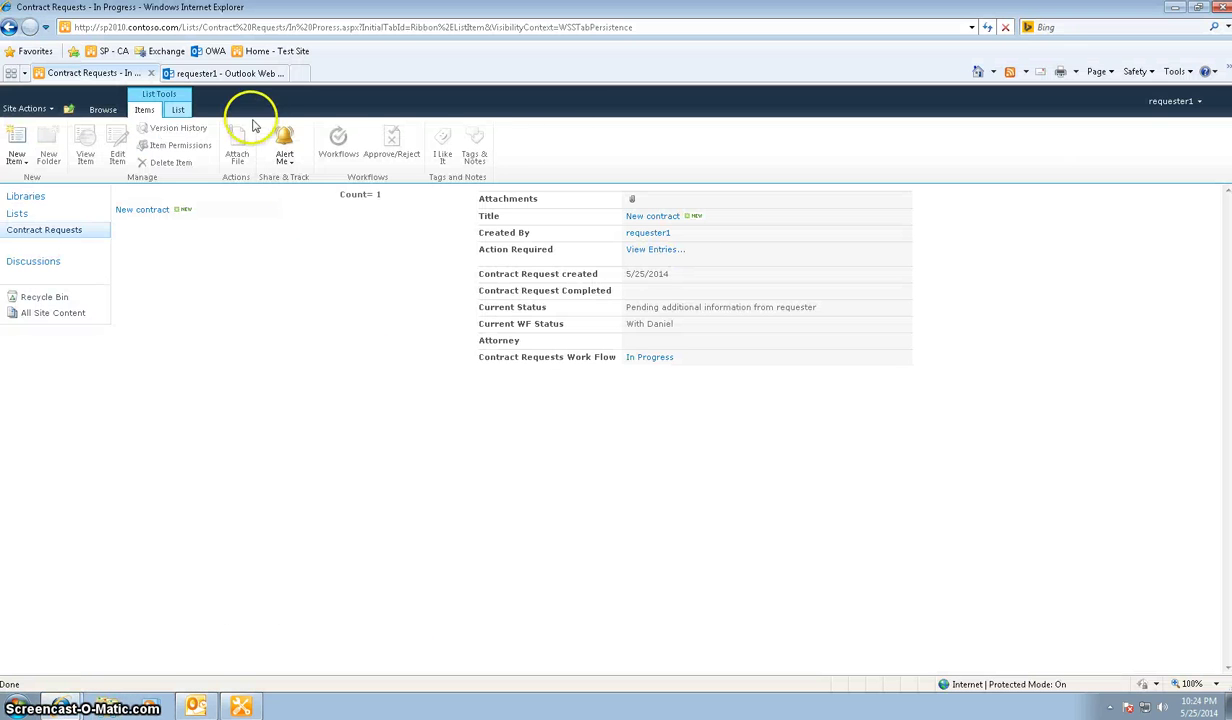
{"action": "left_click", "coordinate": [30, 197]}
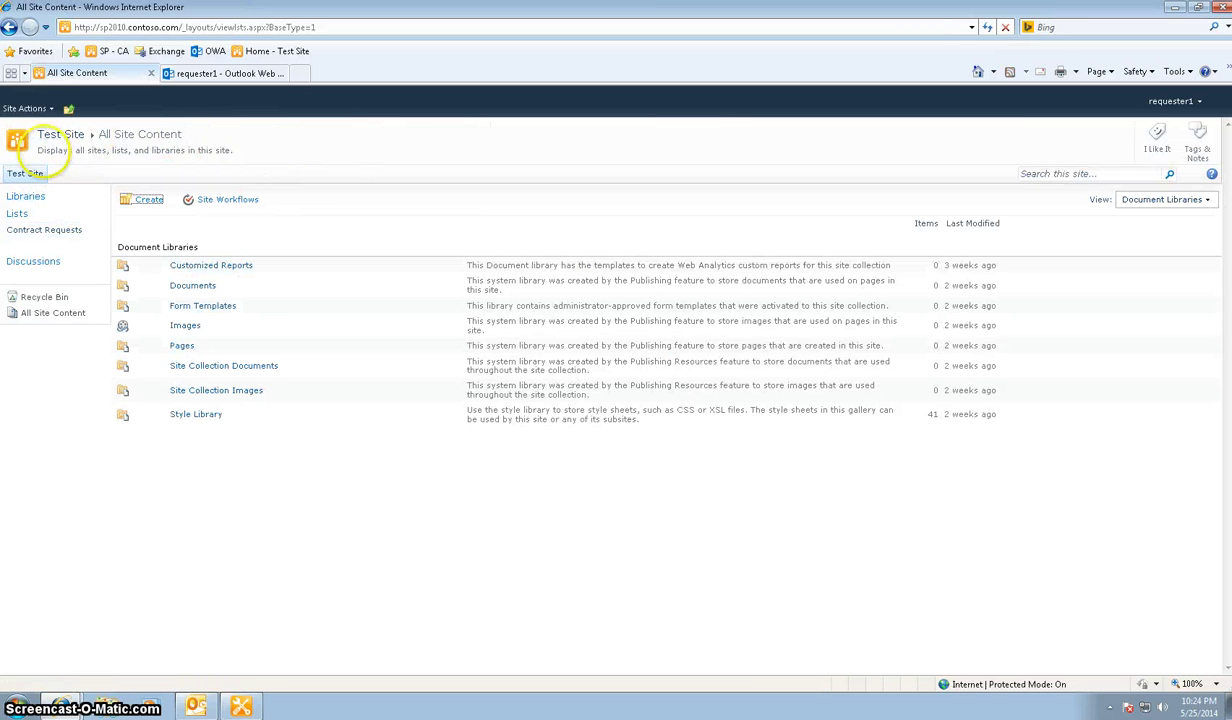
- From the Test Site home page, sign in as the legal administrator using Sign in as Different User
{"action": "left_click", "coordinate": [40, 172]}
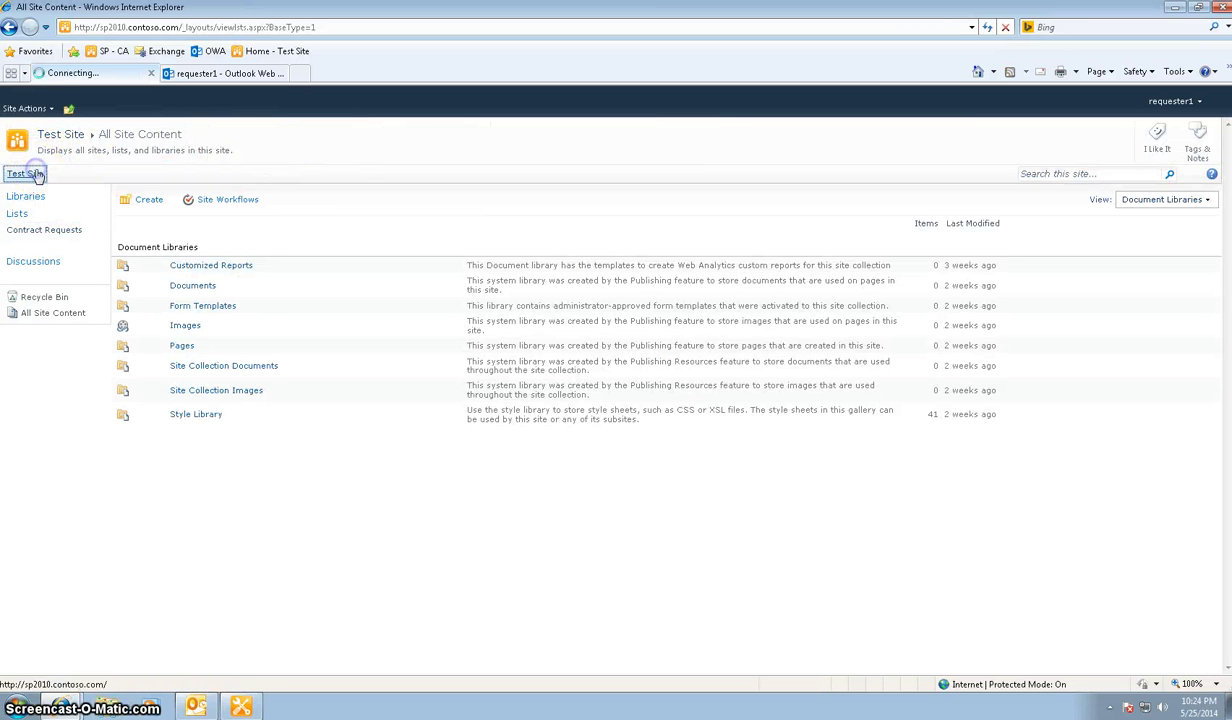
{"action": "left_click", "coordinate": [1185, 105]}
{"action": "left_click", "coordinate": [1080, 158]}
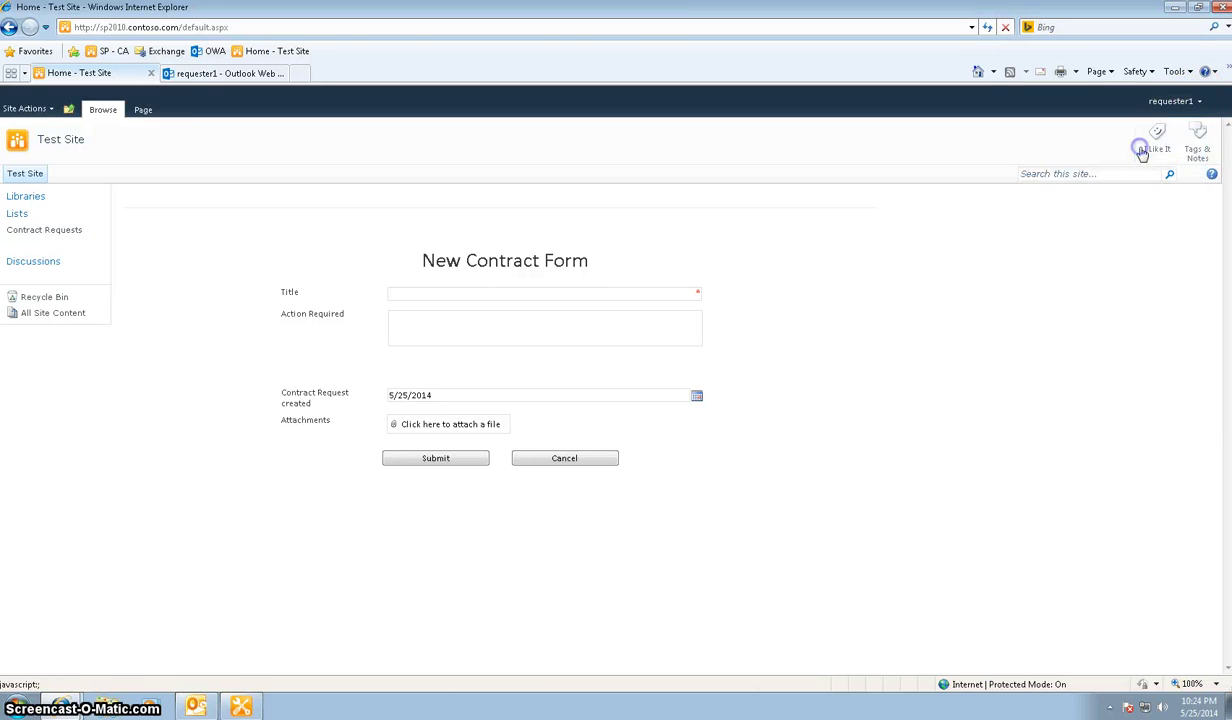
{"action": "left_click", "coordinate": [588, 402]}
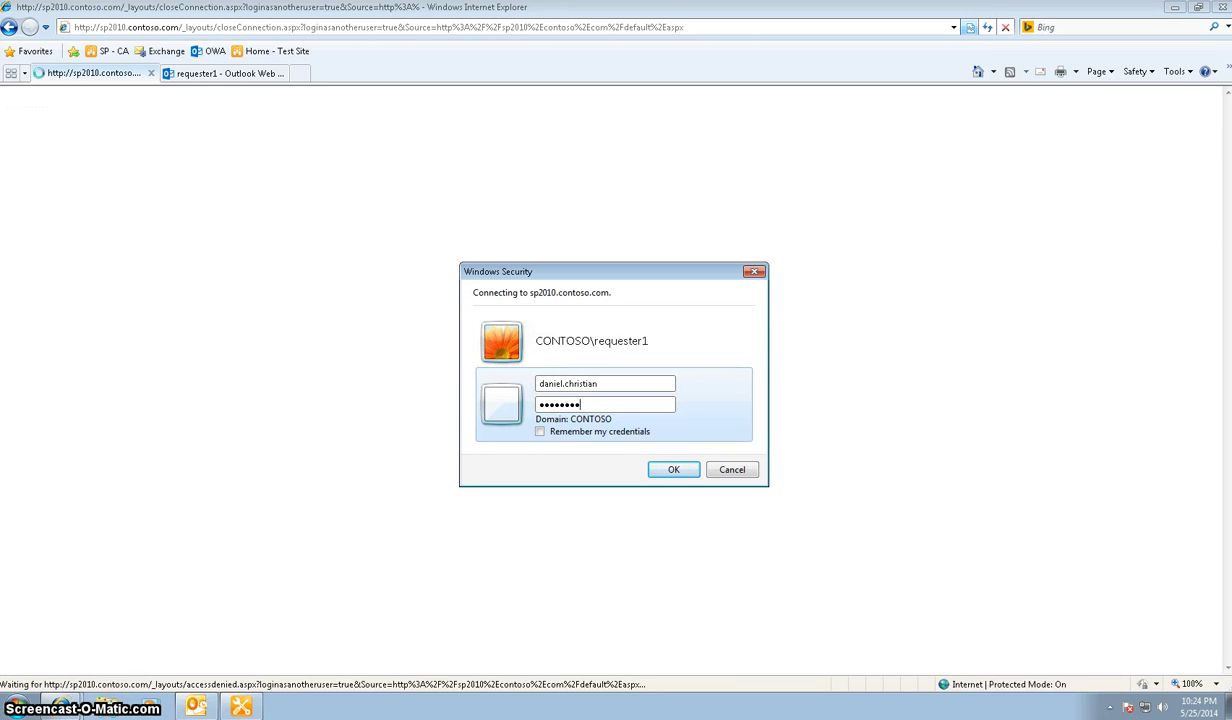
{"action": "key", "text": "Return"}
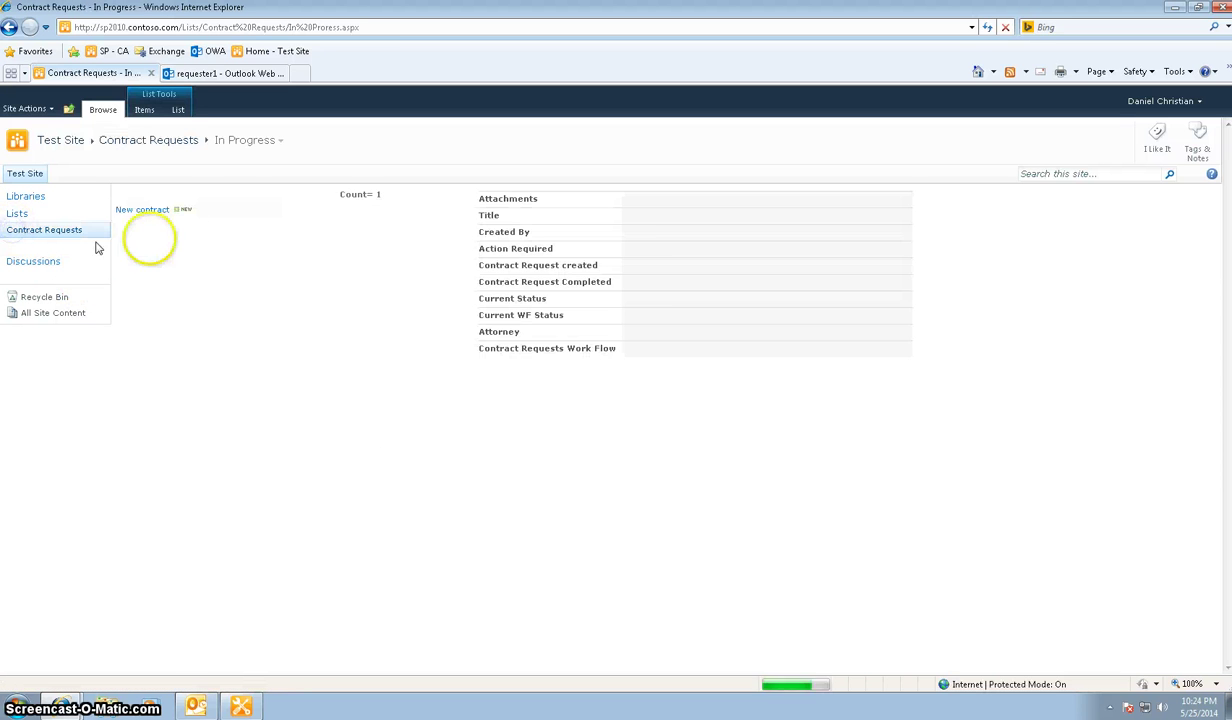
- Preview the New contract request's details, then open it with Edit Item
{"action": "left_click", "coordinate": [266, 216]}
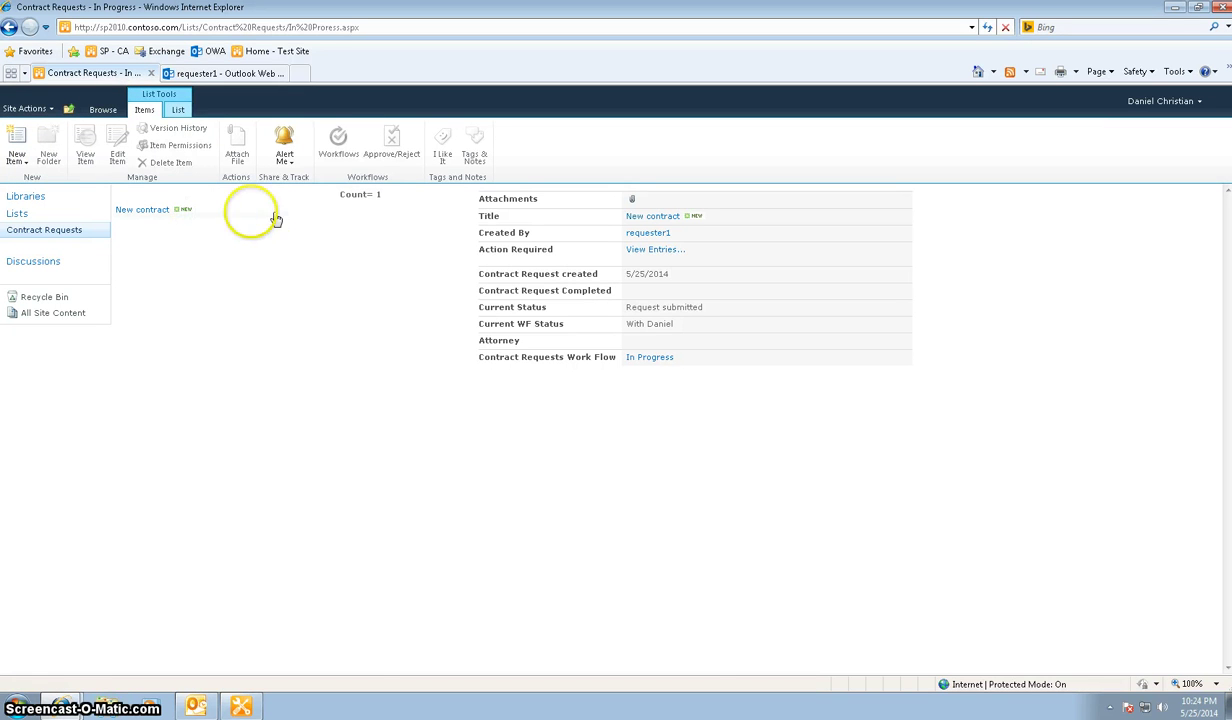
{"action": "left_click", "coordinate": [165, 211]}
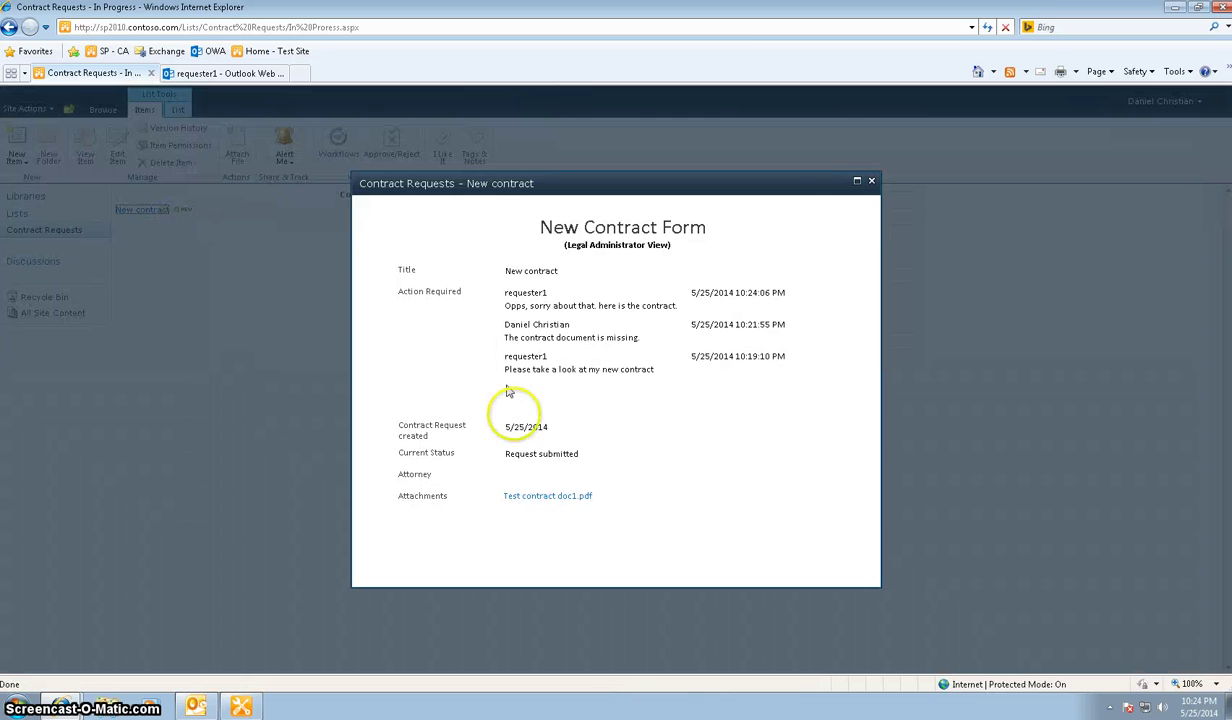
{"action": "left_click", "coordinate": [871, 181]}
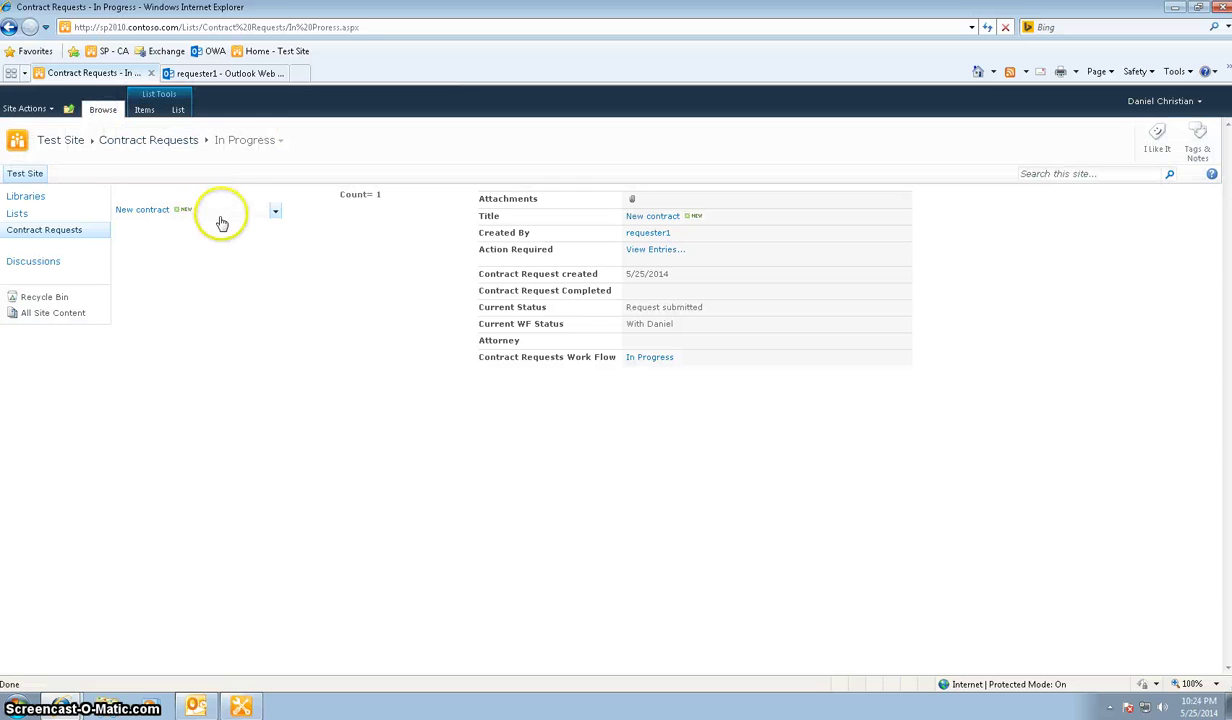
{"action": "left_click", "coordinate": [276, 219]}
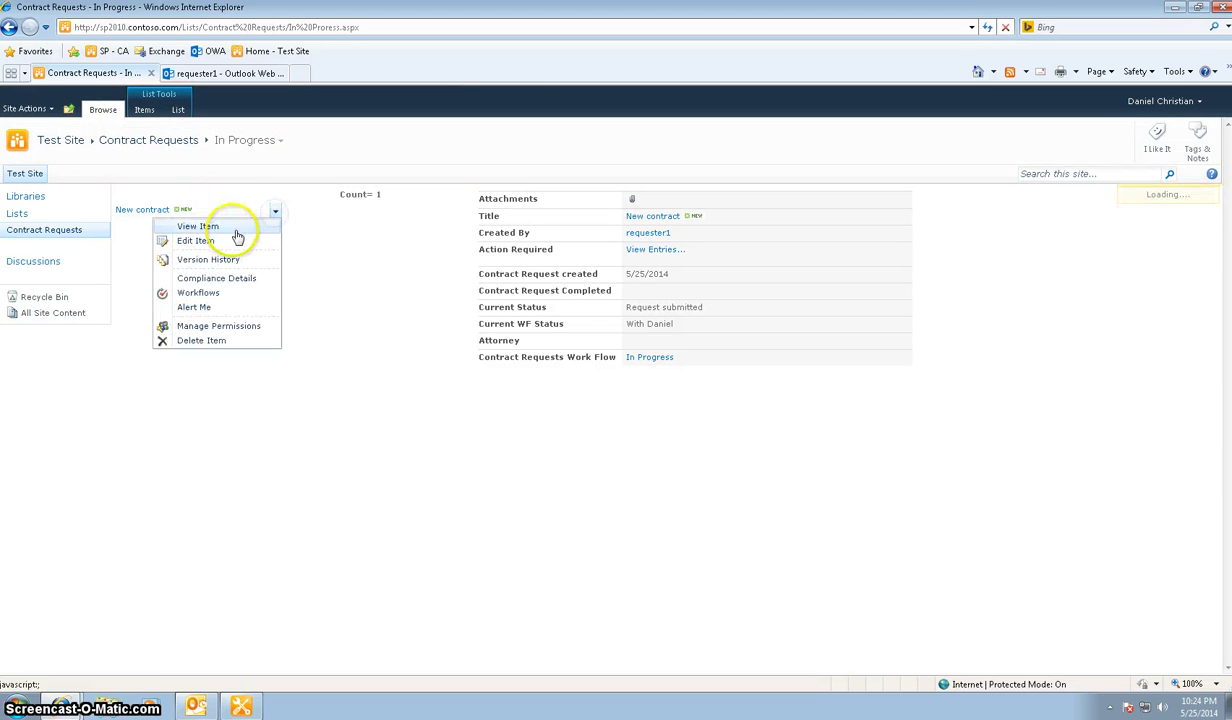
{"action": "left_click", "coordinate": [228, 239]}
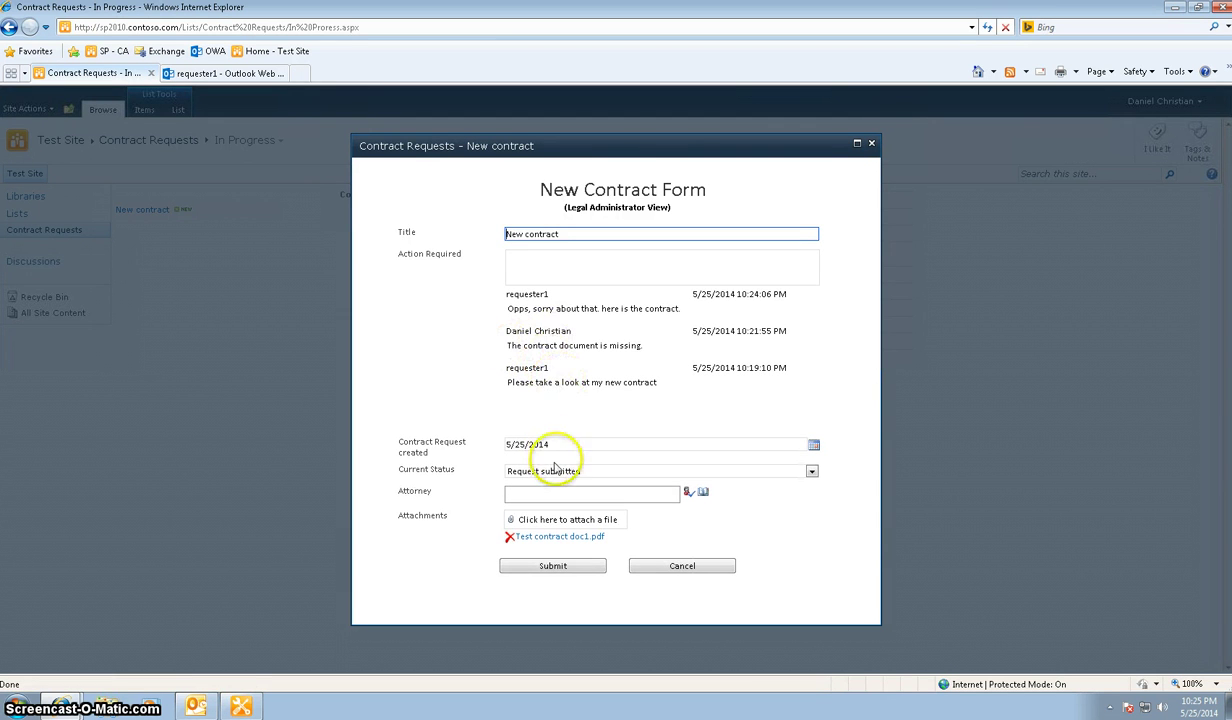
- Note 'This is the wrong contract', set status to Pending additional information from requester, and submit
{"action": "left_click", "coordinate": [544, 271]}
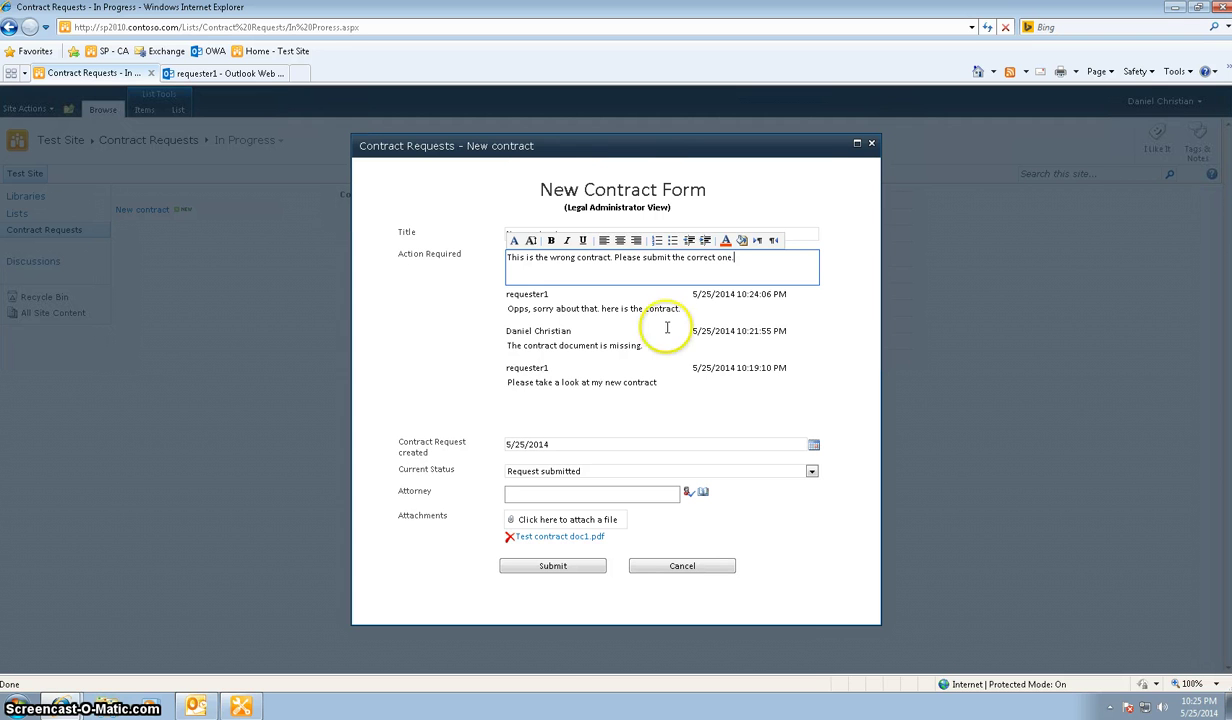
{"action": "left_click", "coordinate": [809, 471]}
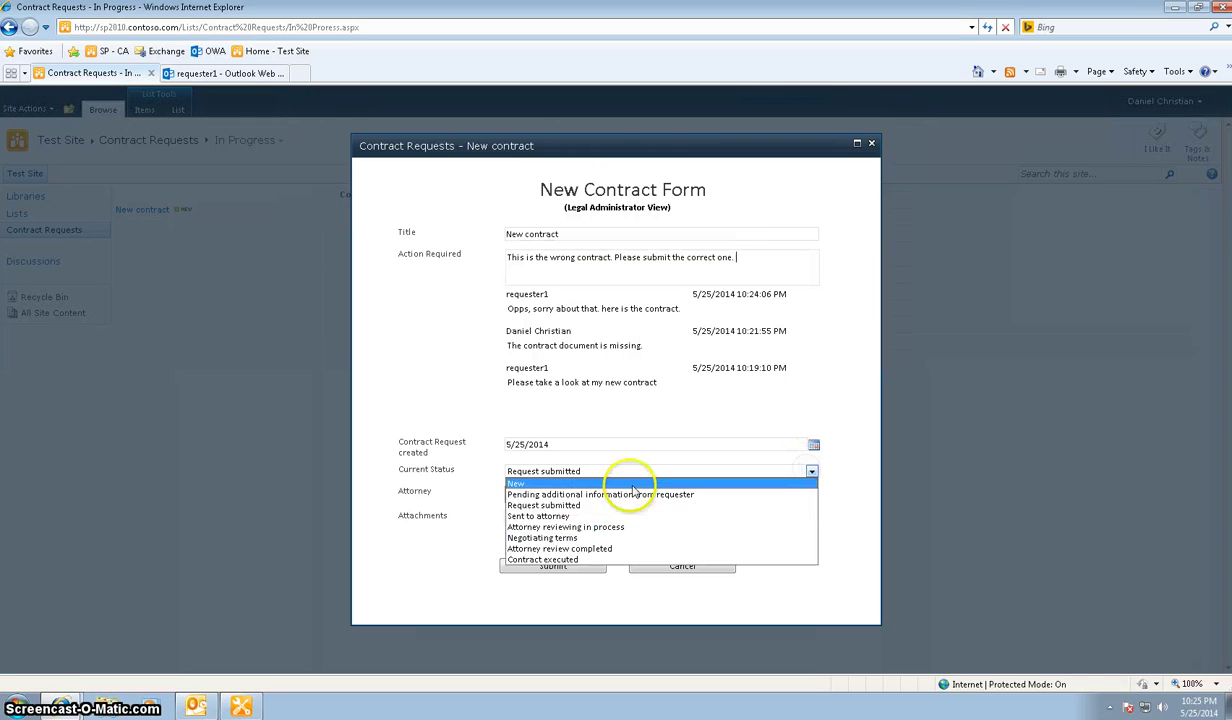
{"action": "left_click", "coordinate": [615, 495]}
{"action": "left_click", "coordinate": [577, 563]}
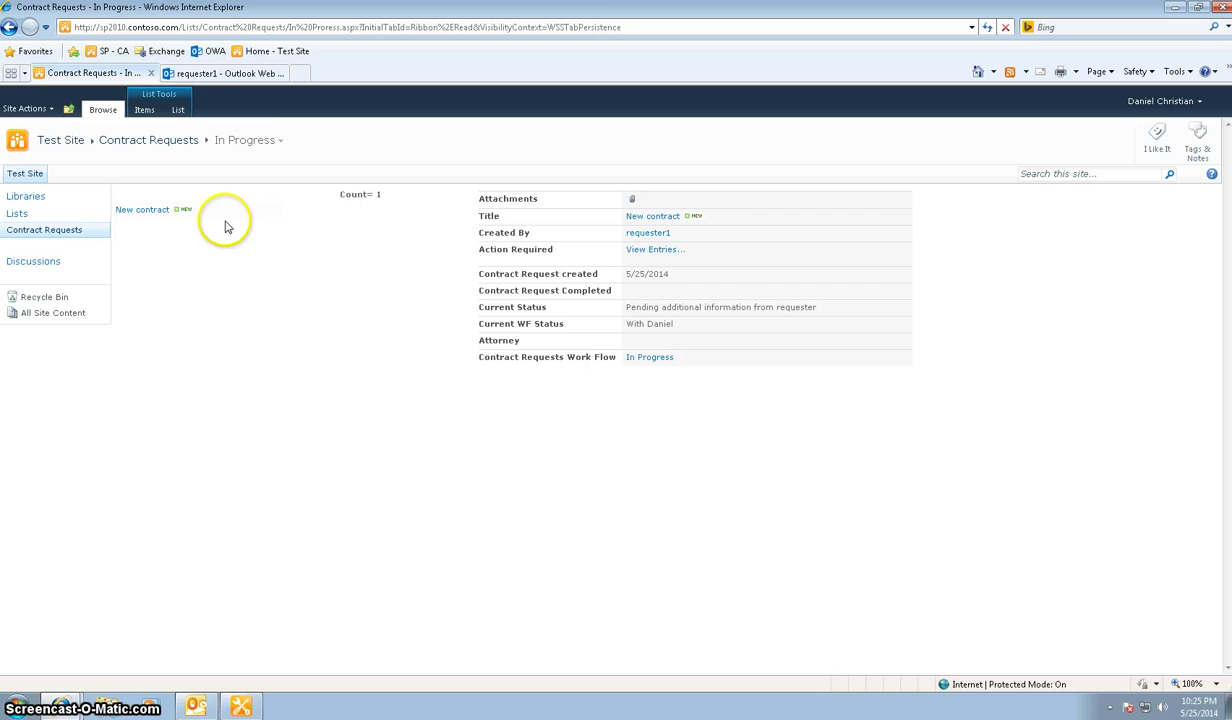
- In the requester's web mailbox, read the submission confirmation and the 'returned for more information' email
{"action": "left_click", "coordinate": [230, 78]}
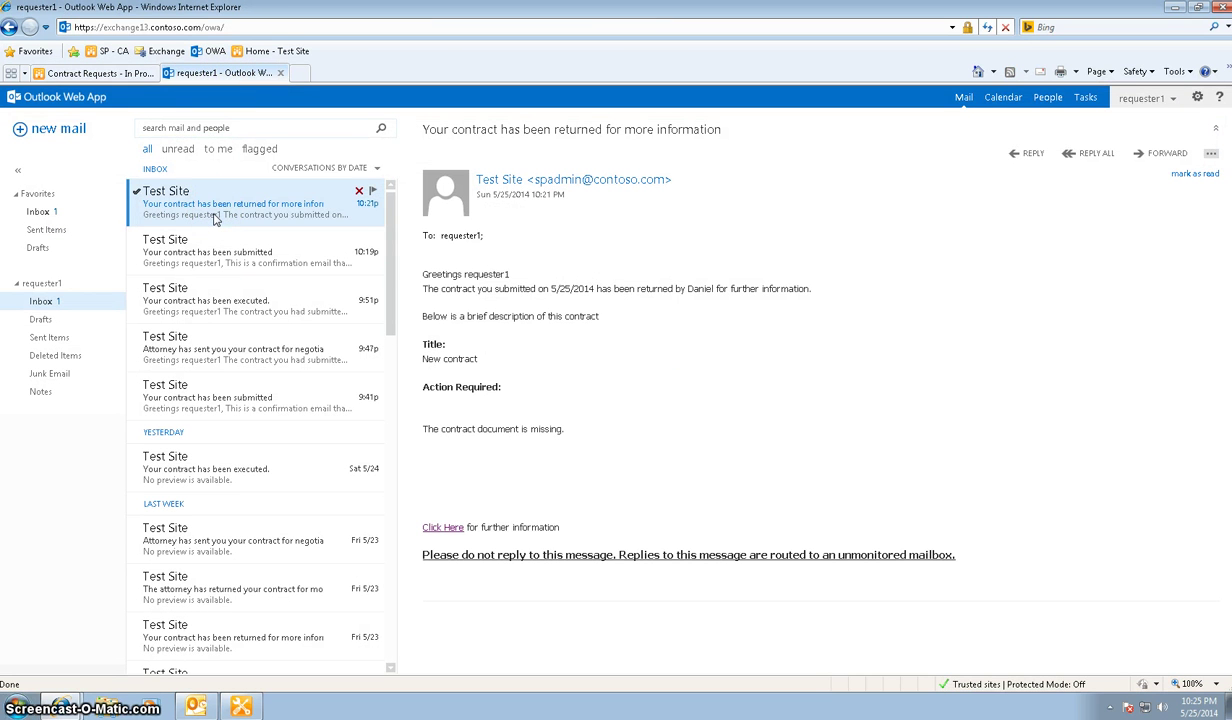
{"action": "left_click", "coordinate": [290, 263]}
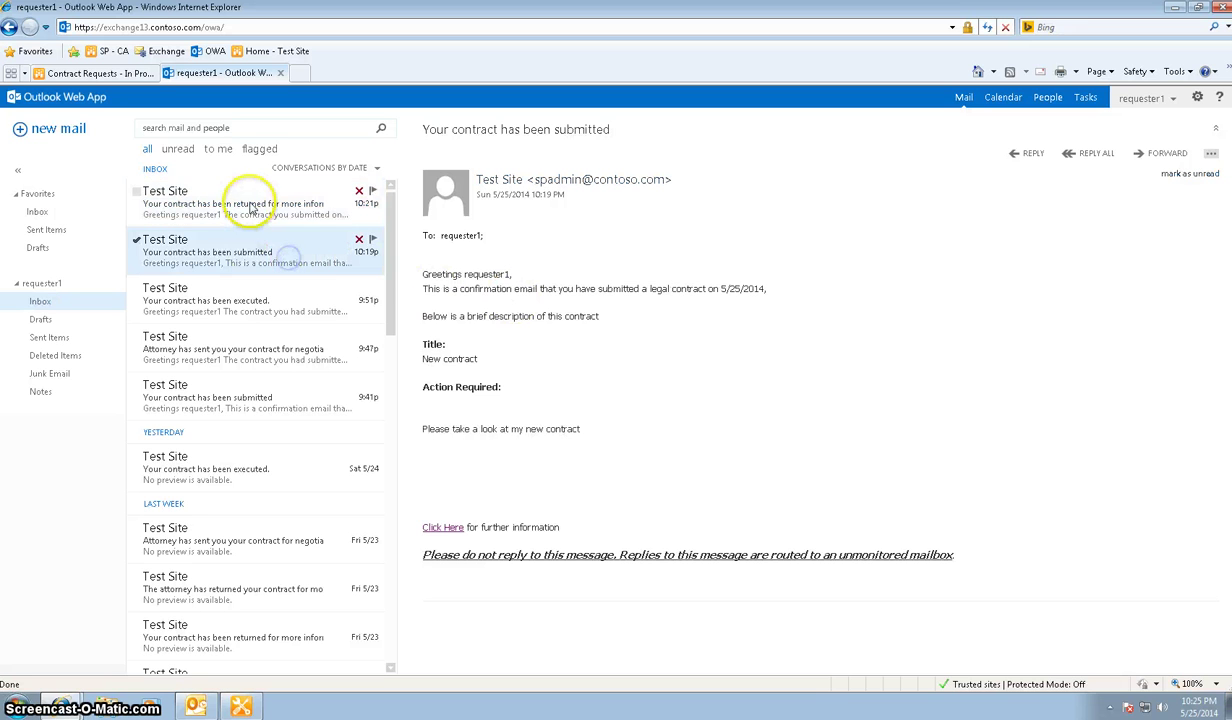
{"action": "left_click", "coordinate": [253, 200]}
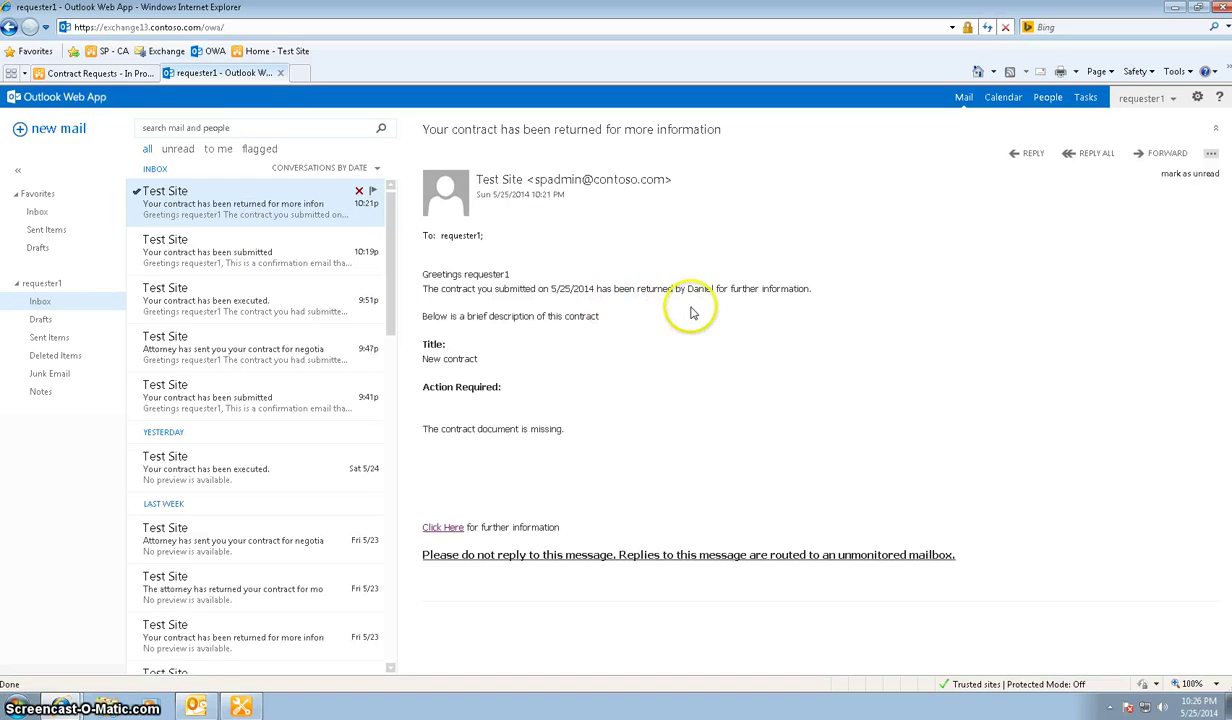
- On the Contract Requests page, sign in as the requester using Sign in as Different User
{"action": "left_click", "coordinate": [130, 78]}
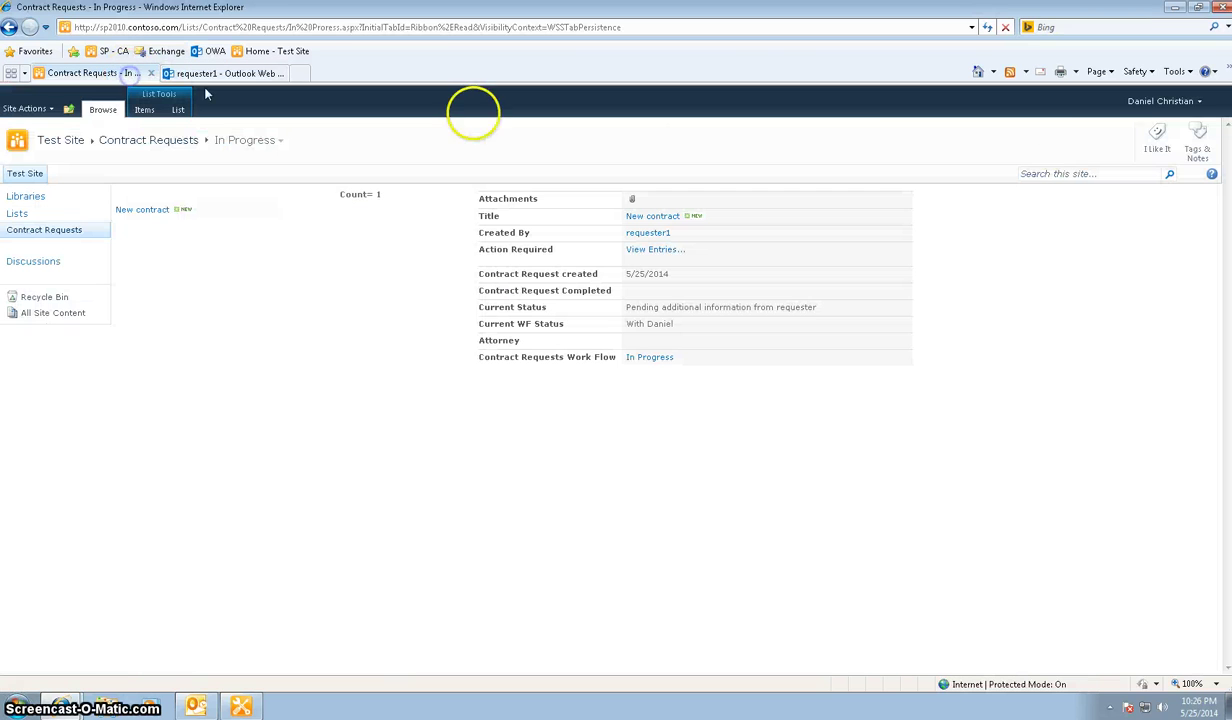
{"action": "left_click", "coordinate": [1141, 102]}
{"action": "left_click", "coordinate": [1070, 155]}
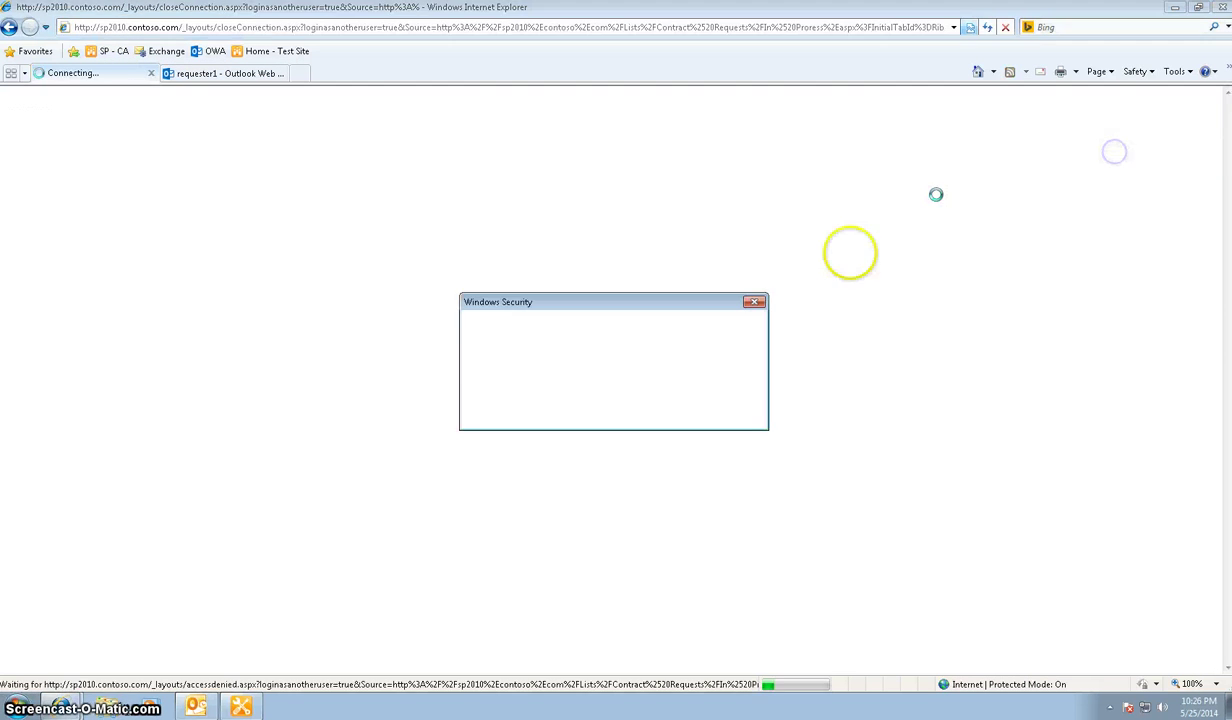
{"action": "left_click", "coordinate": [630, 405]}
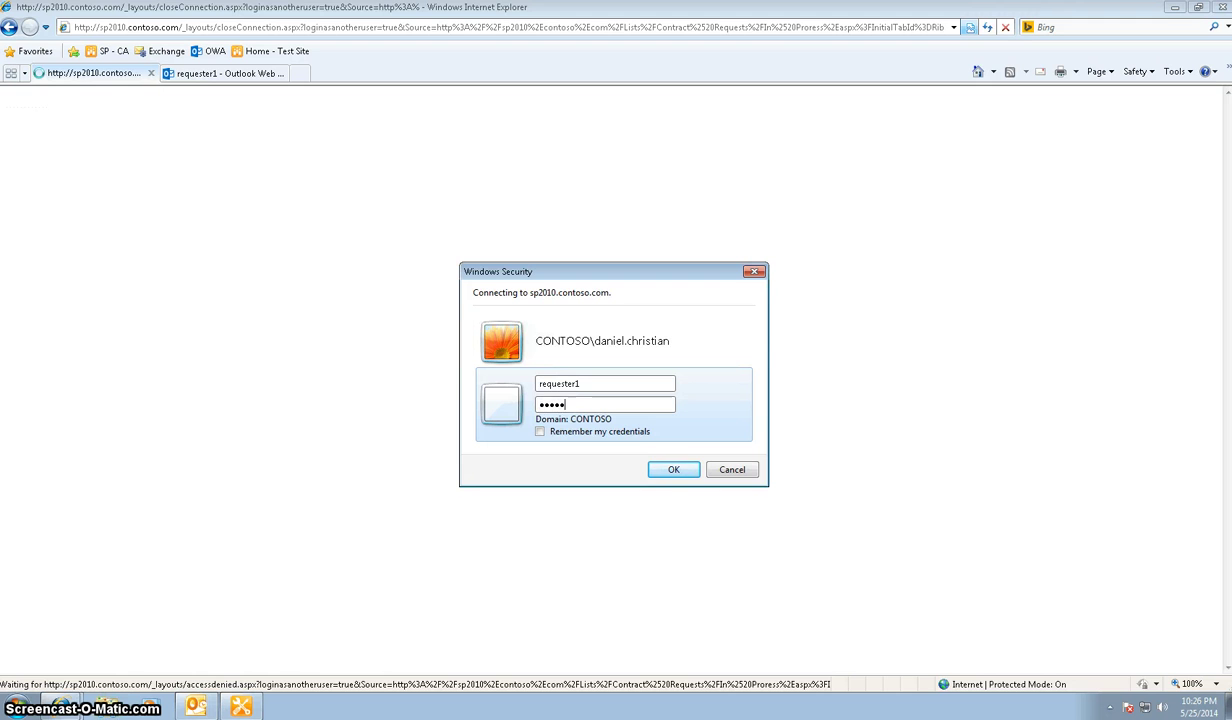
{"action": "key", "text": "Return"}
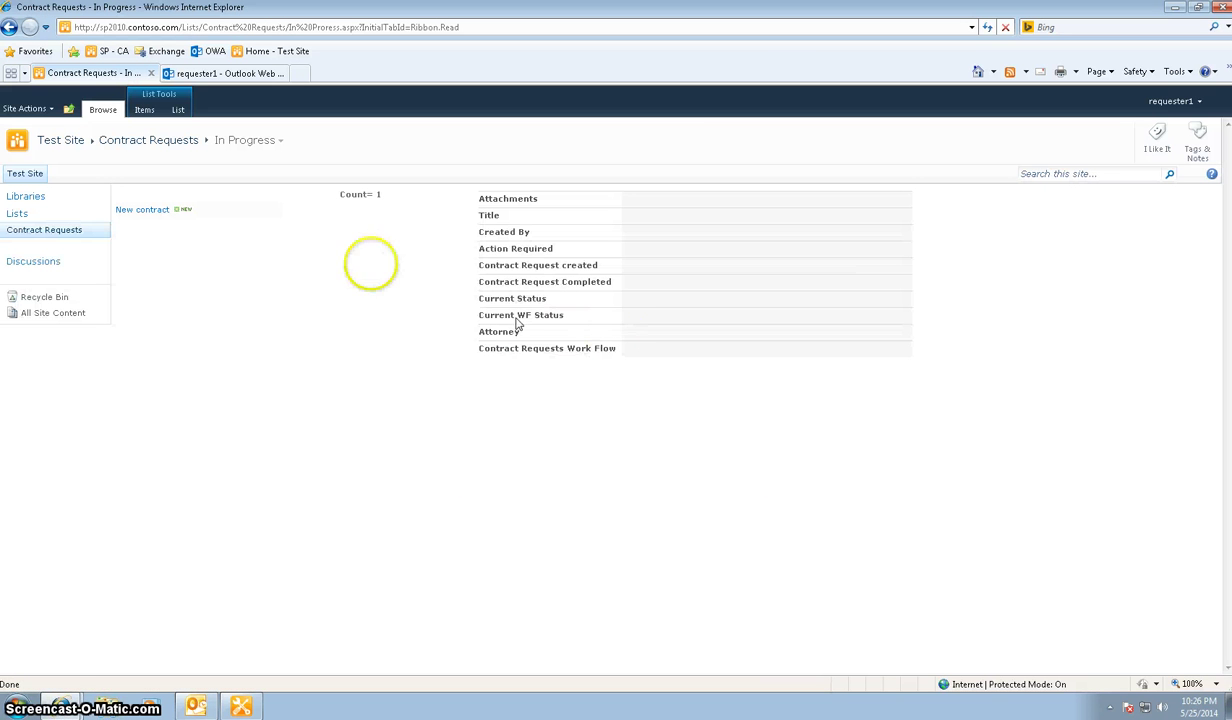
- Edit New contract, reply 'I am so so sorry. Attached is the correct and completed contract.'
{"action": "mouse_move", "coordinate": [218, 208]}
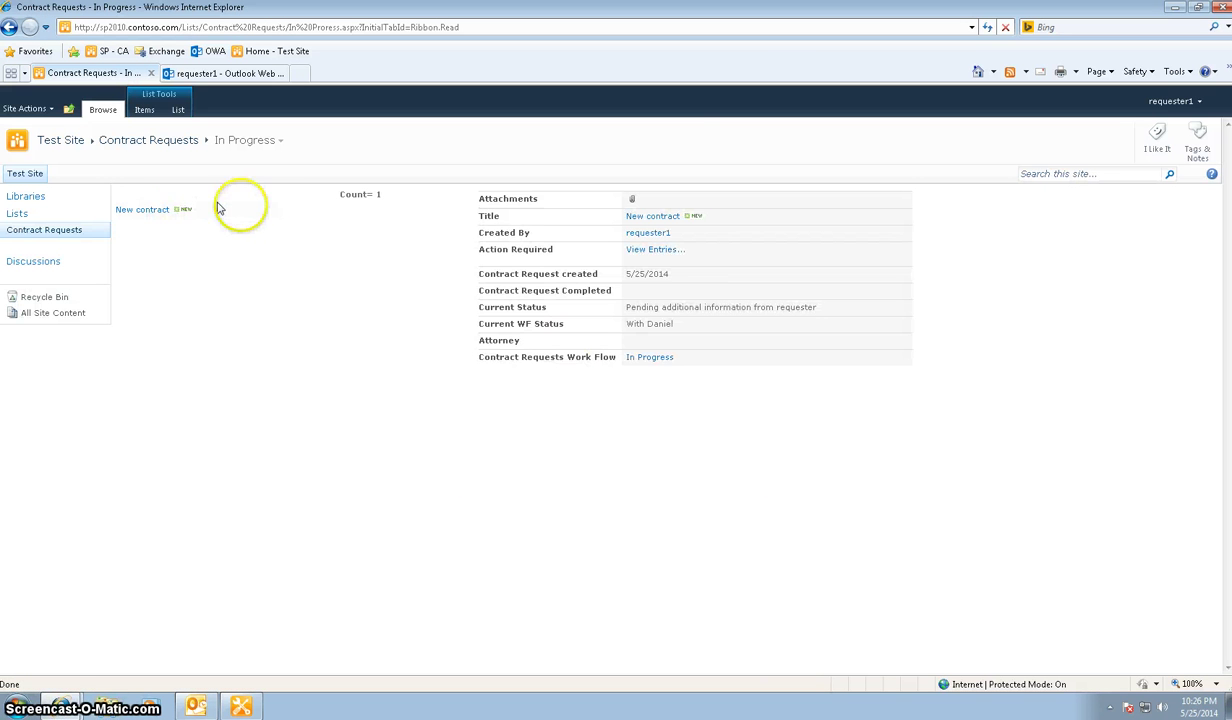
{"action": "left_click", "coordinate": [272, 213]}
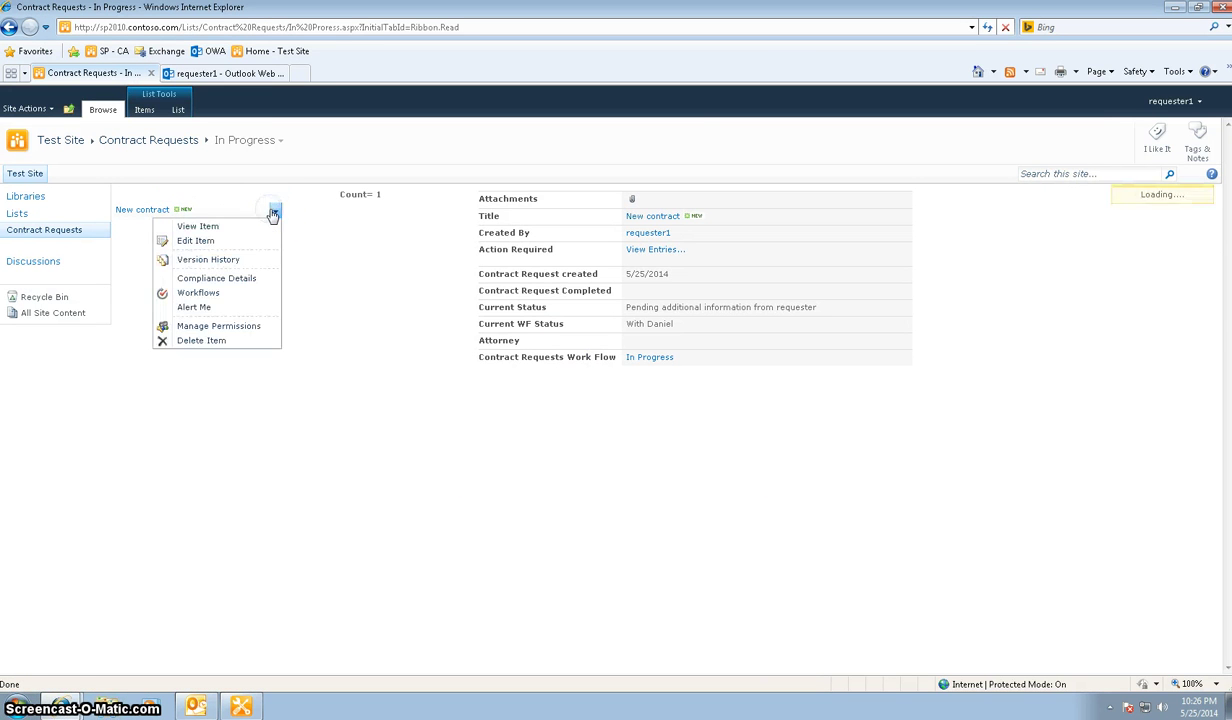
{"action": "left_click", "coordinate": [225, 240]}
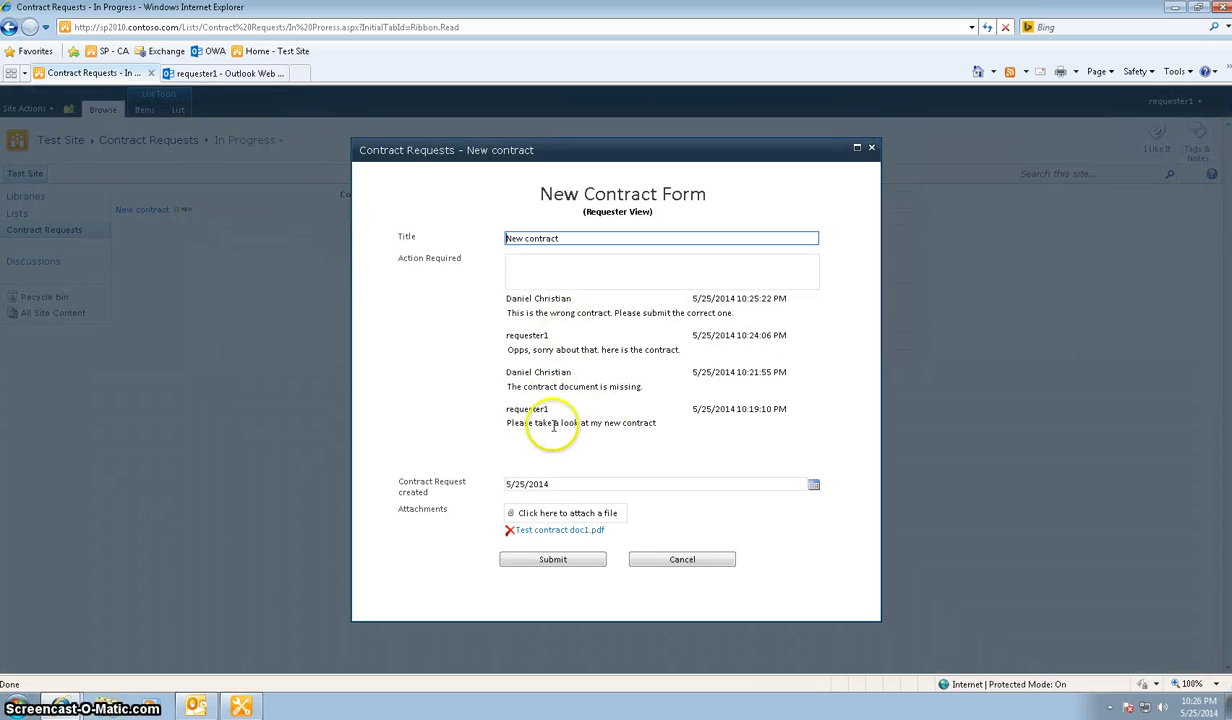
{"action": "left_click", "coordinate": [558, 278]}
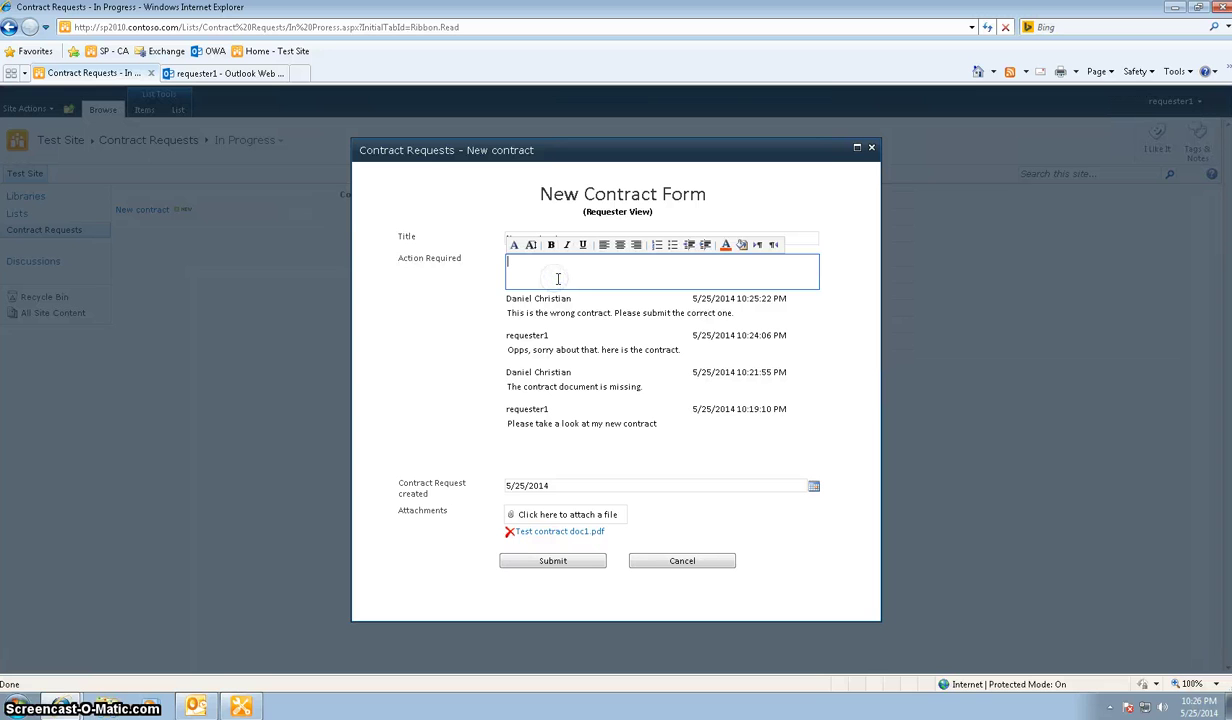
{"action": "type", "text": "I"}
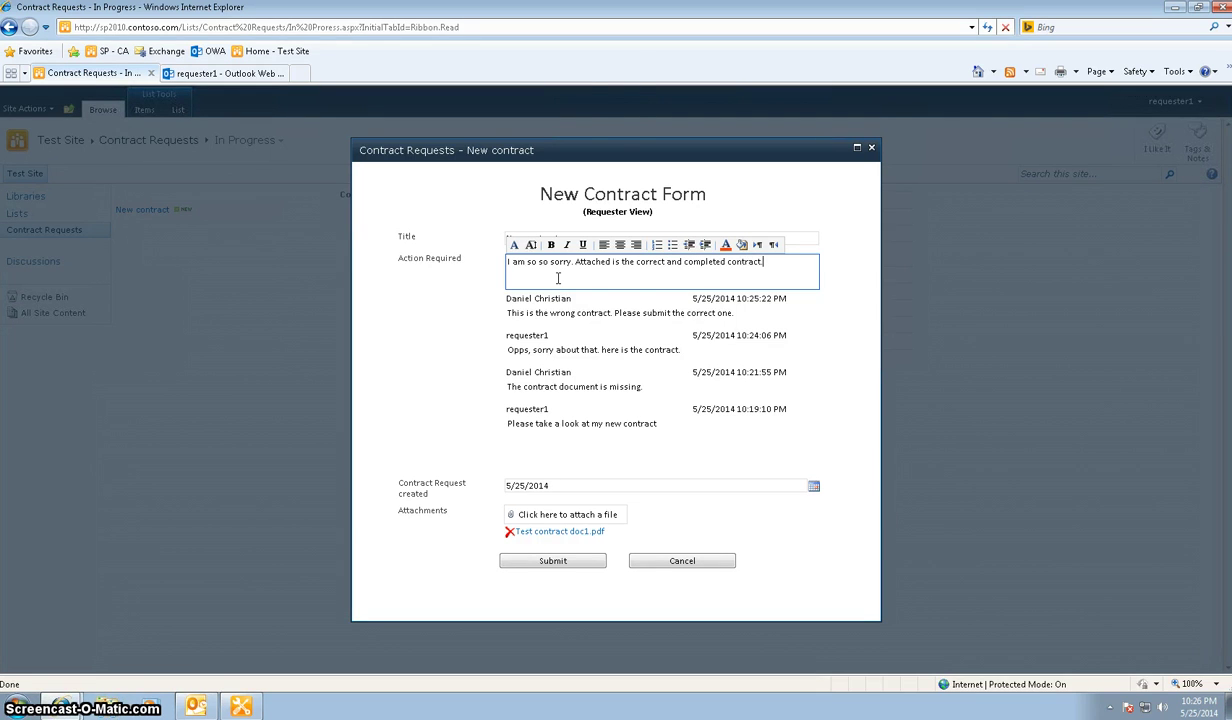
{"action": "left_click", "coordinate": [526, 515]}
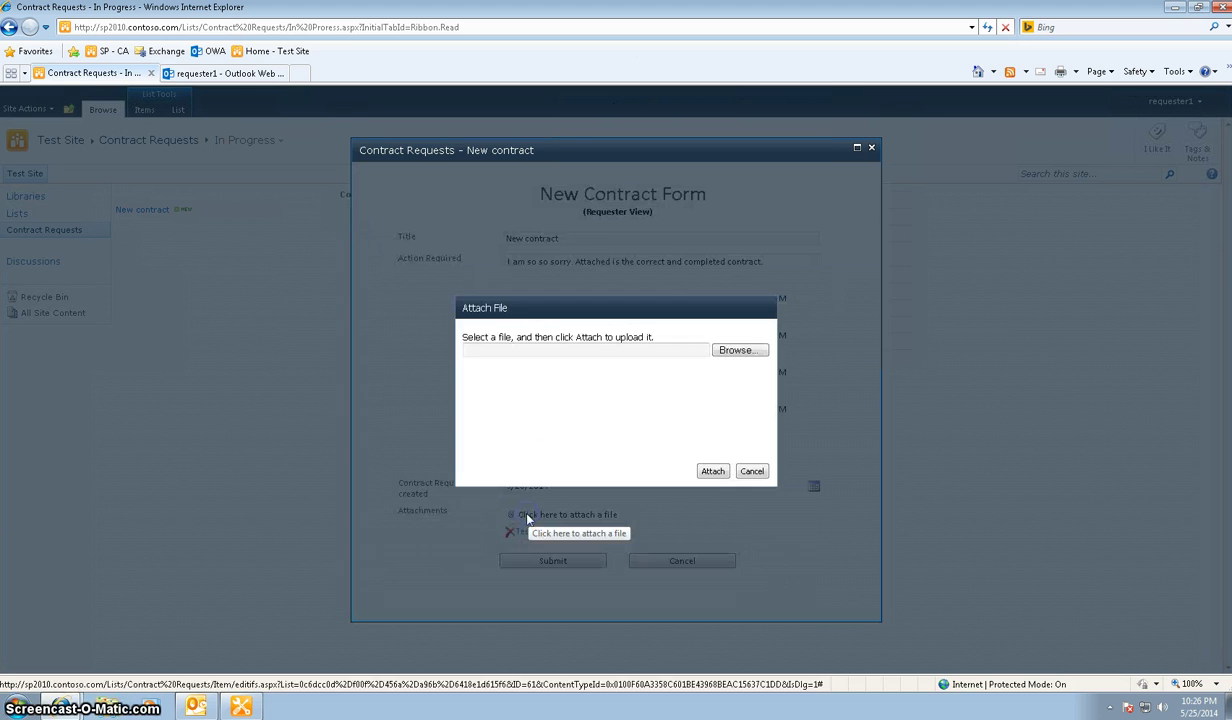
- Attach Test contract doc2.pdf and resubmit the New contract request
{"action": "left_click", "coordinate": [732, 350]}
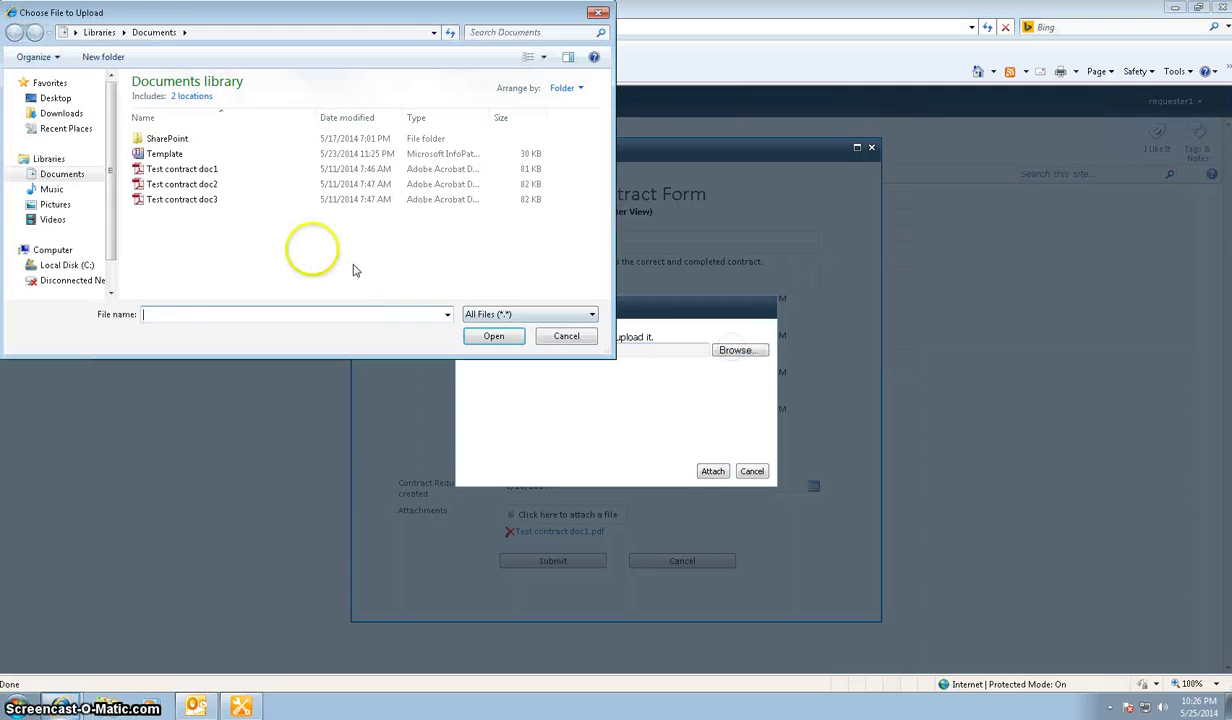
{"action": "left_click", "coordinate": [195, 184]}
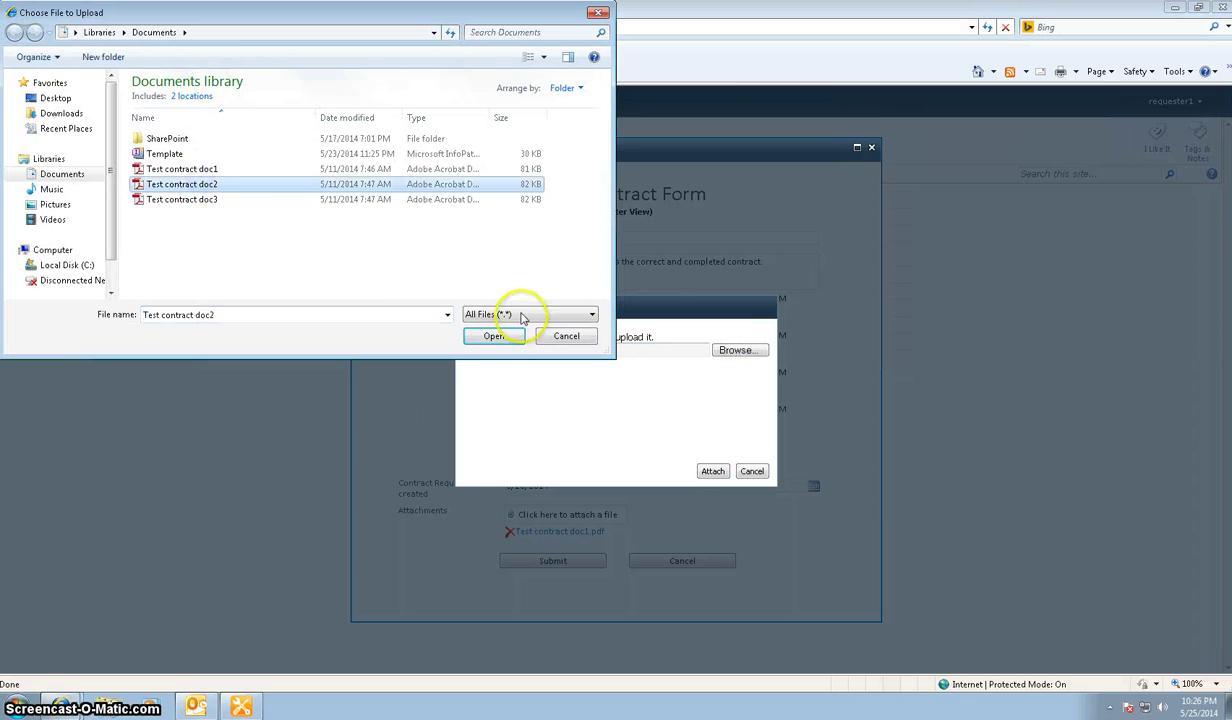
{"action": "left_click", "coordinate": [494, 336]}
{"action": "left_click", "coordinate": [703, 476]}
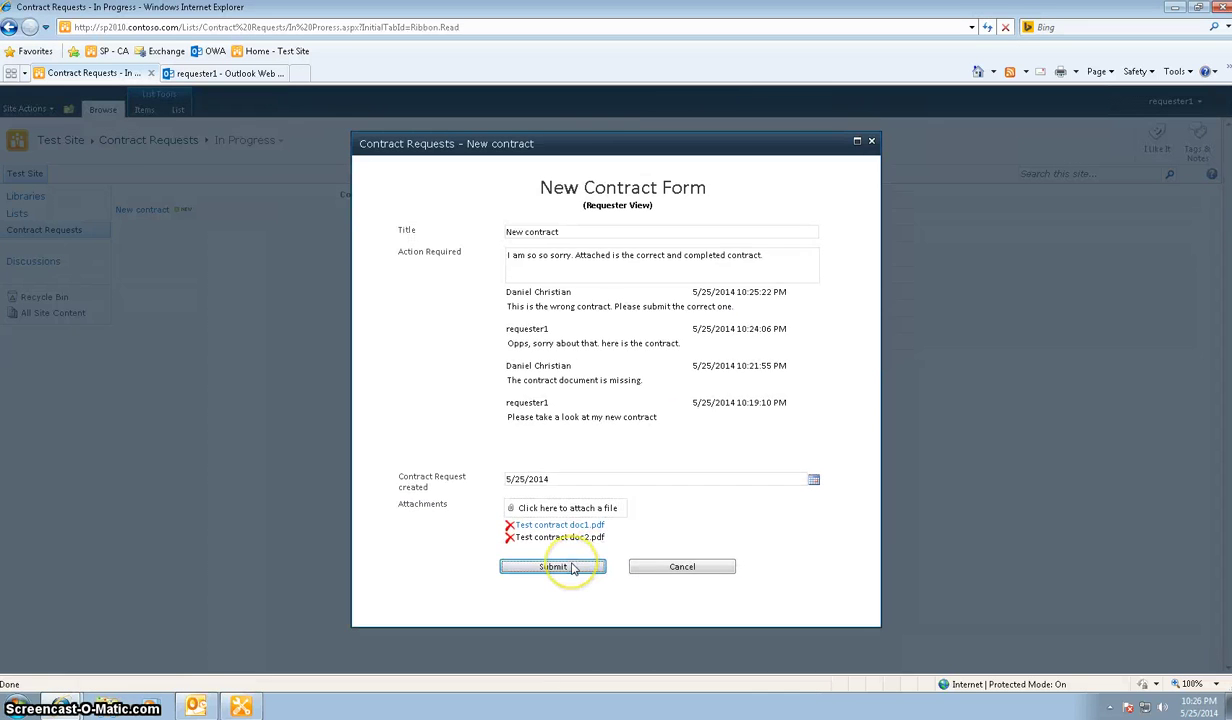
{"action": "left_click", "coordinate": [553, 567]}
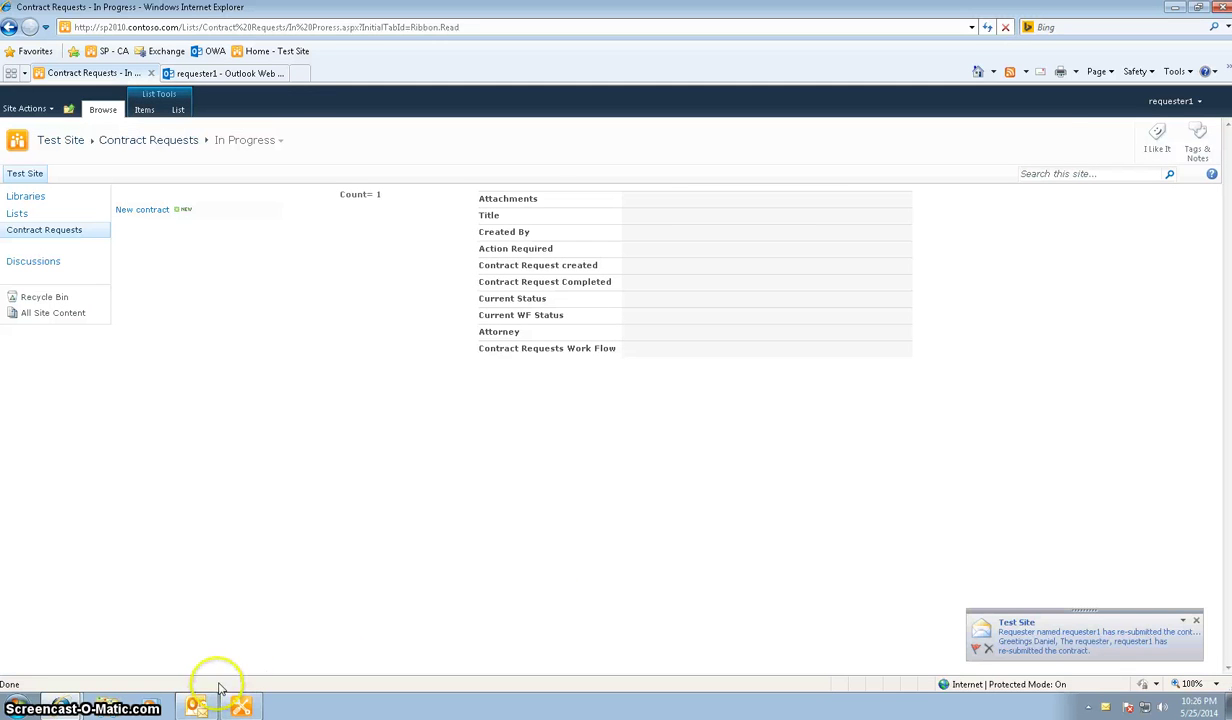
- In the Outlook inbox, read the 10:24 PM and new 10:27 PM Test Site re-submission notices
{"action": "left_click", "coordinate": [200, 707]}
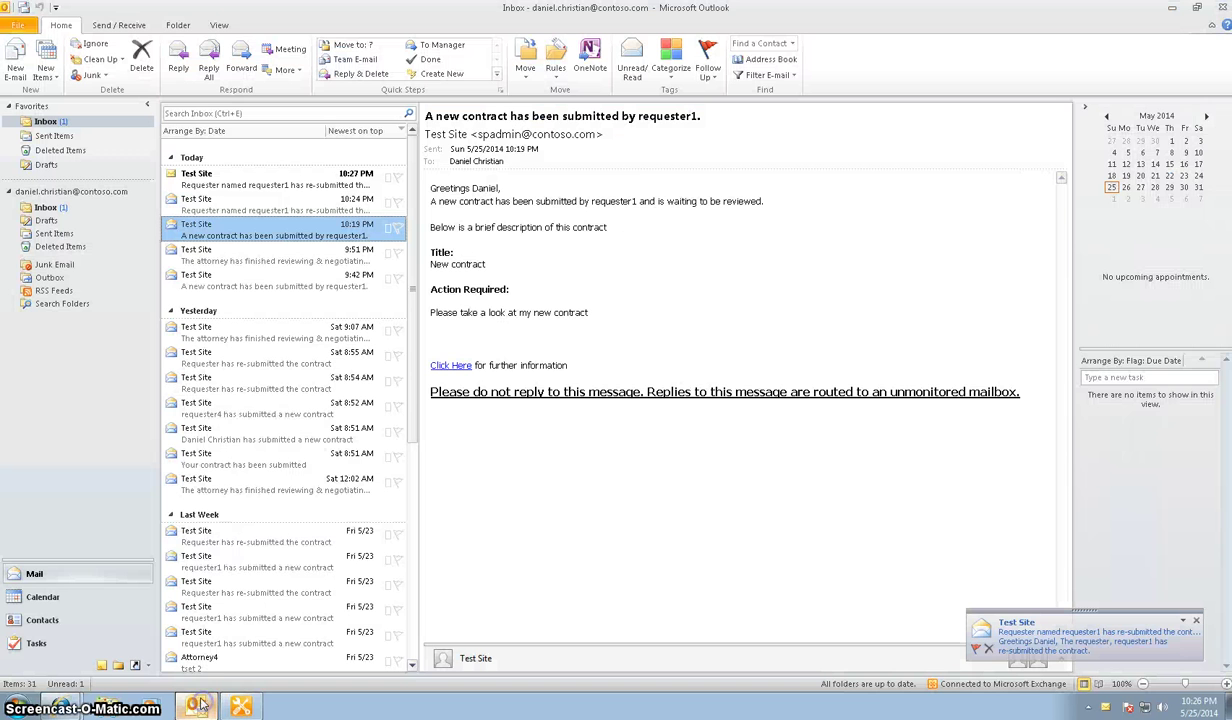
{"action": "left_click", "coordinate": [252, 199]}
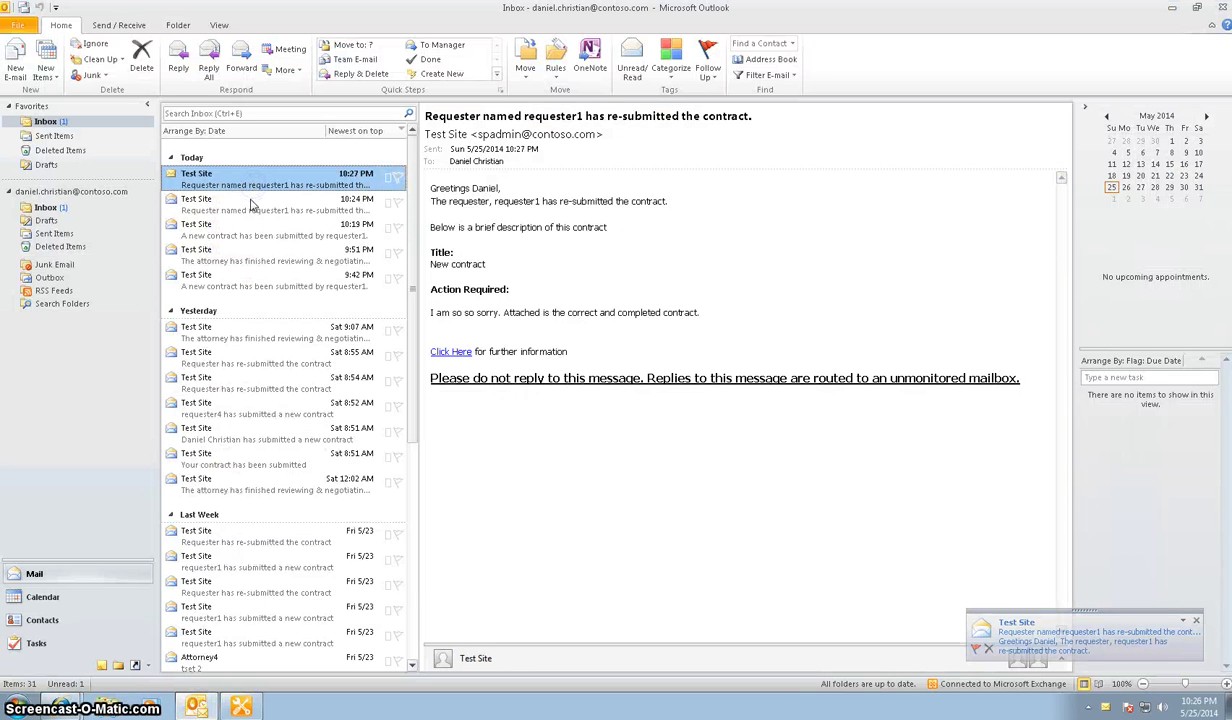
{"action": "left_click", "coordinate": [250, 178]}
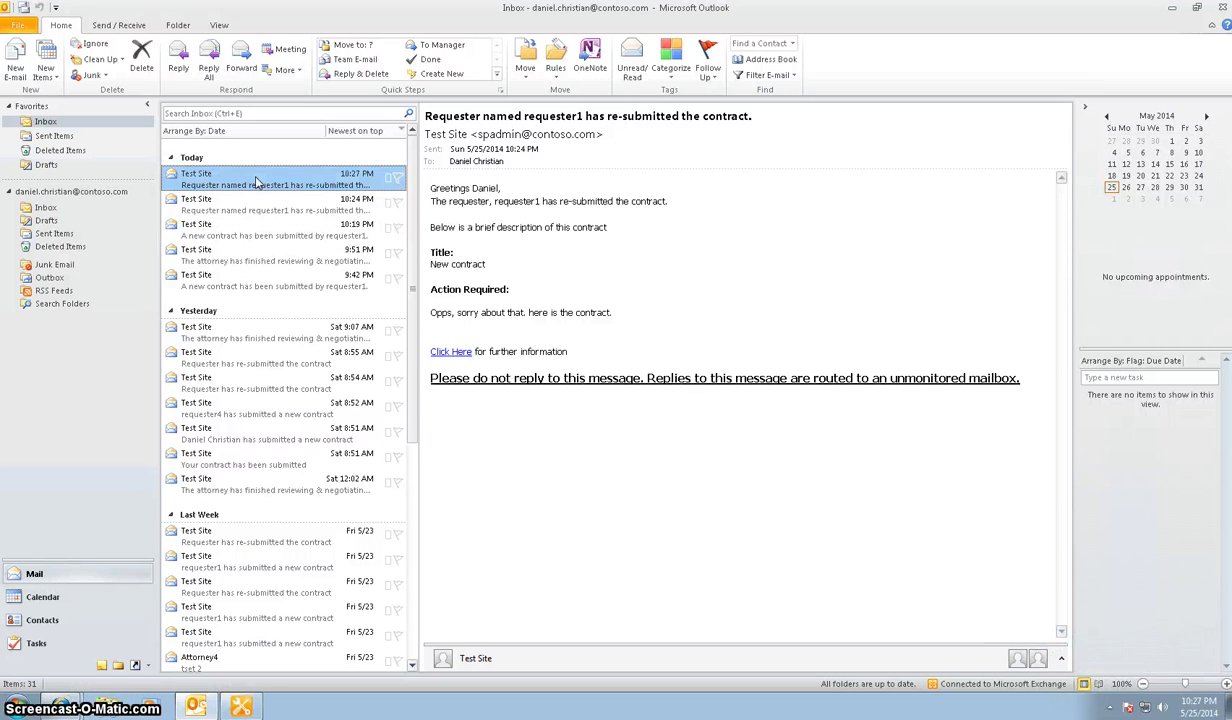
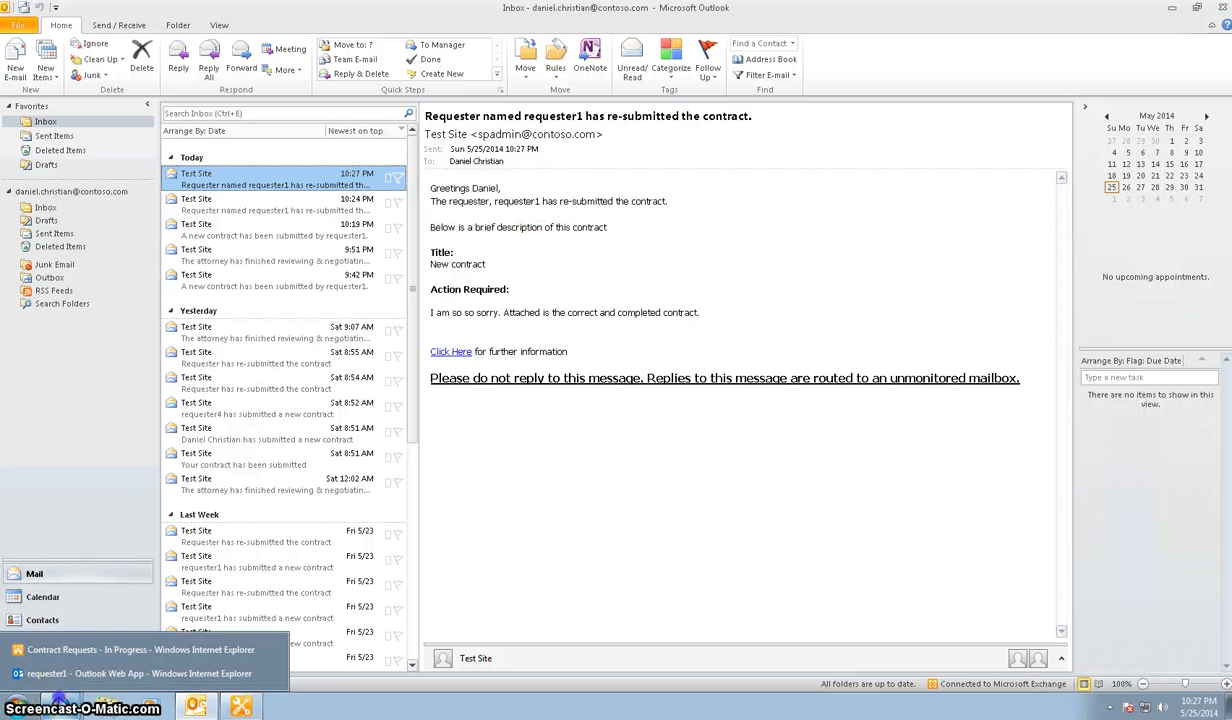
- After reading the re-submission notice, list the open Internet Explorer windows from the taskbar
{"action": "left_click", "coordinate": [60, 700]}
- On Test Site, sign in with another user's account and open the Contract Requests In Progress list
{"action": "left_click", "coordinate": [41, 650]}
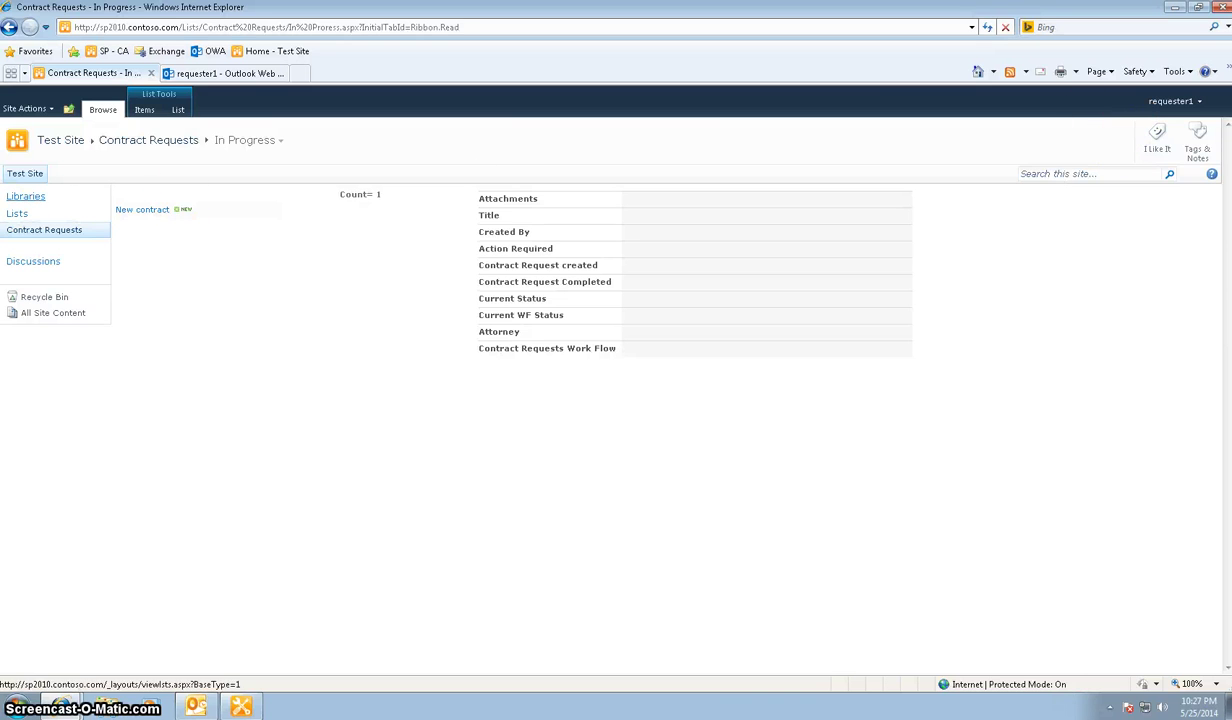
{"action": "left_click", "coordinate": [24, 173]}
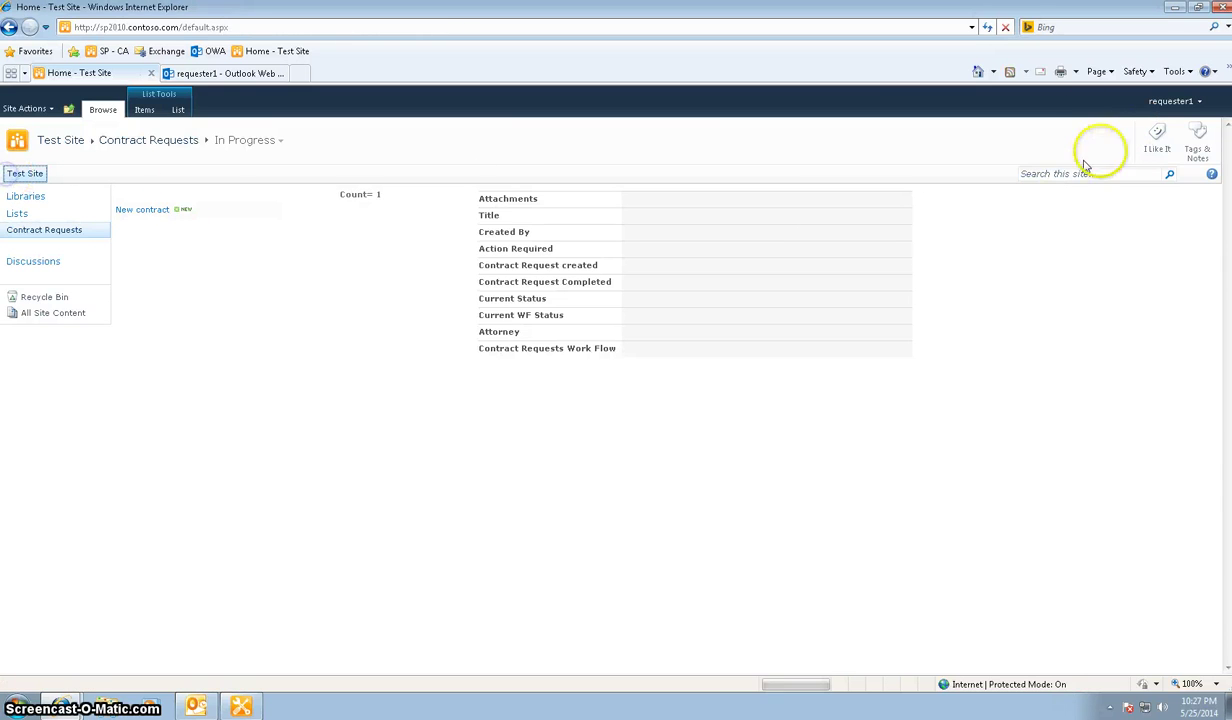
{"action": "left_click", "coordinate": [1168, 101]}
{"action": "left_click", "coordinate": [1118, 163]}
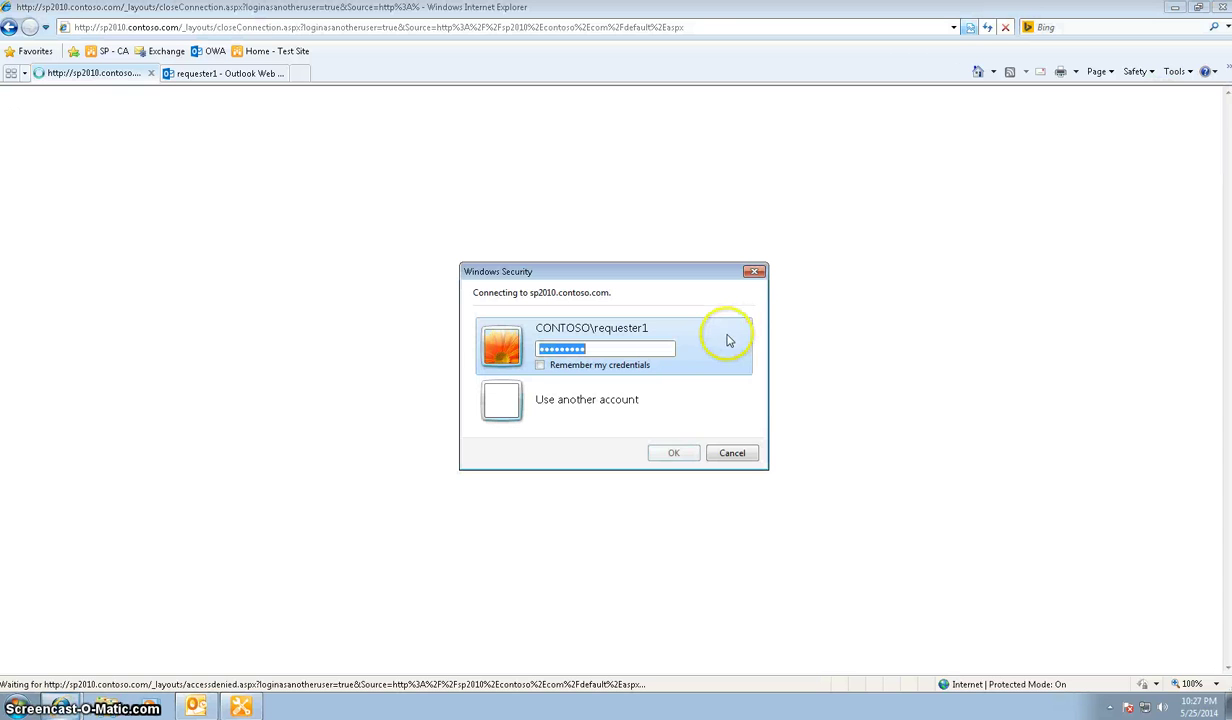
{"action": "left_click", "coordinate": [636, 404]}
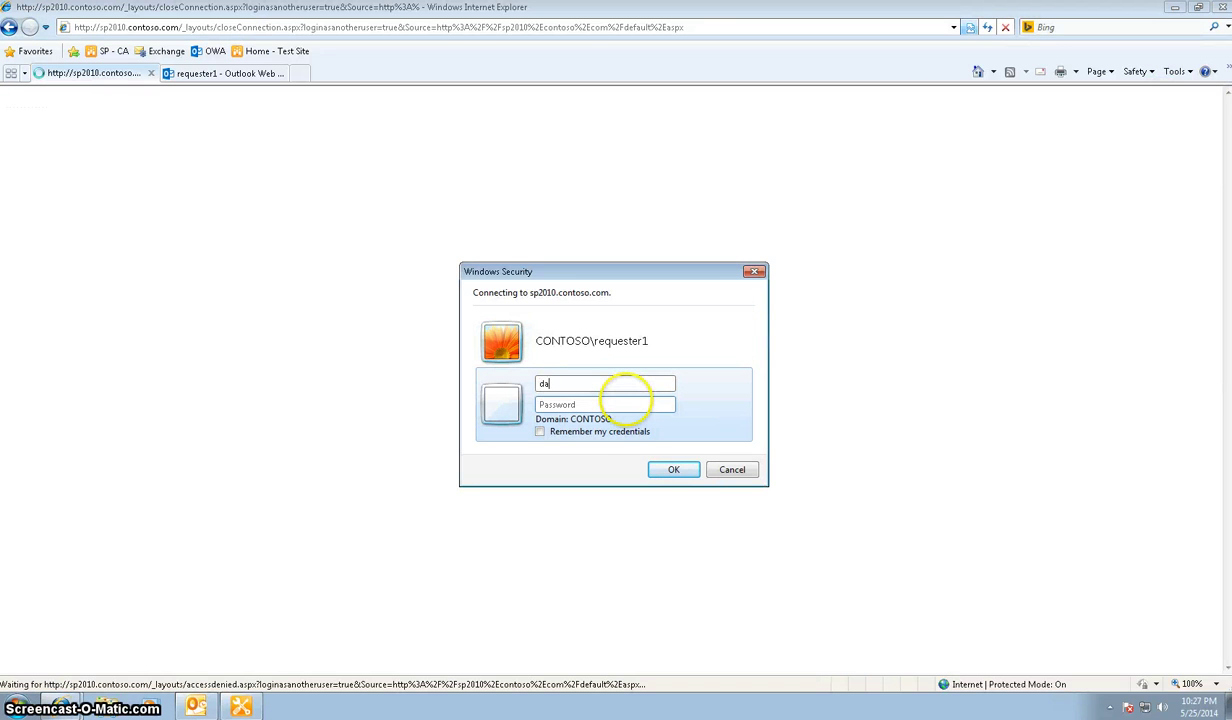
{"action": "key", "text": "Return"}
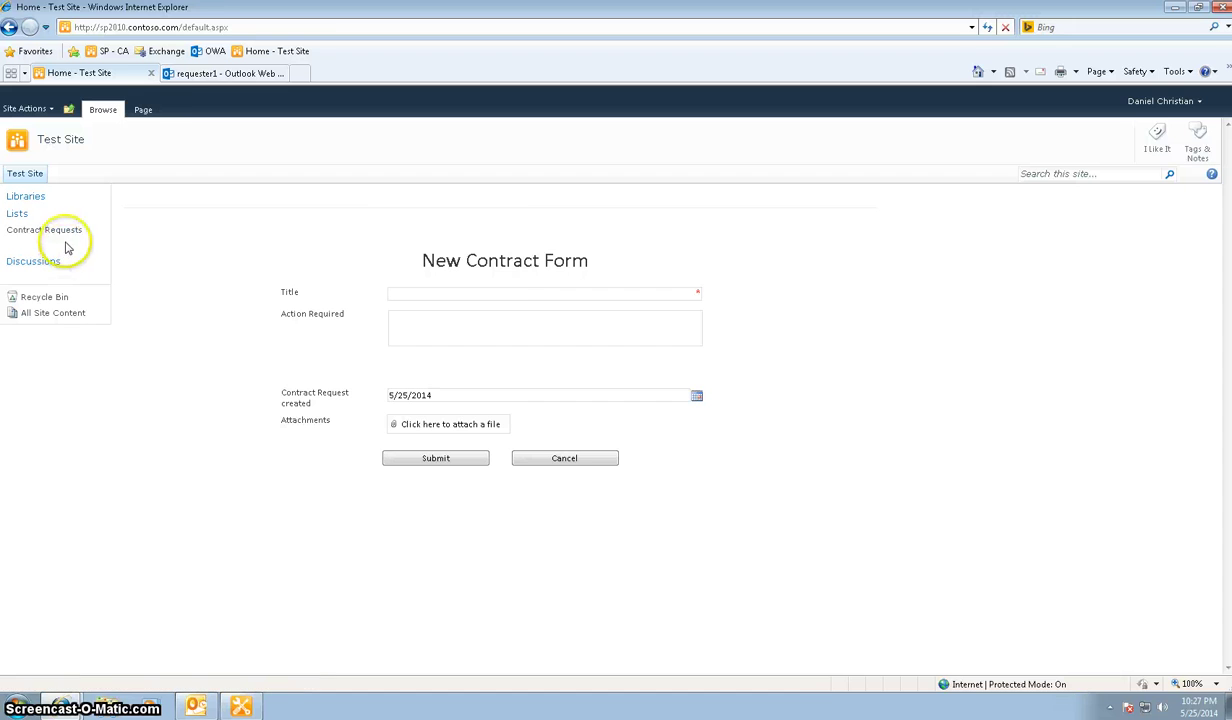
{"action": "left_click", "coordinate": [71, 233]}
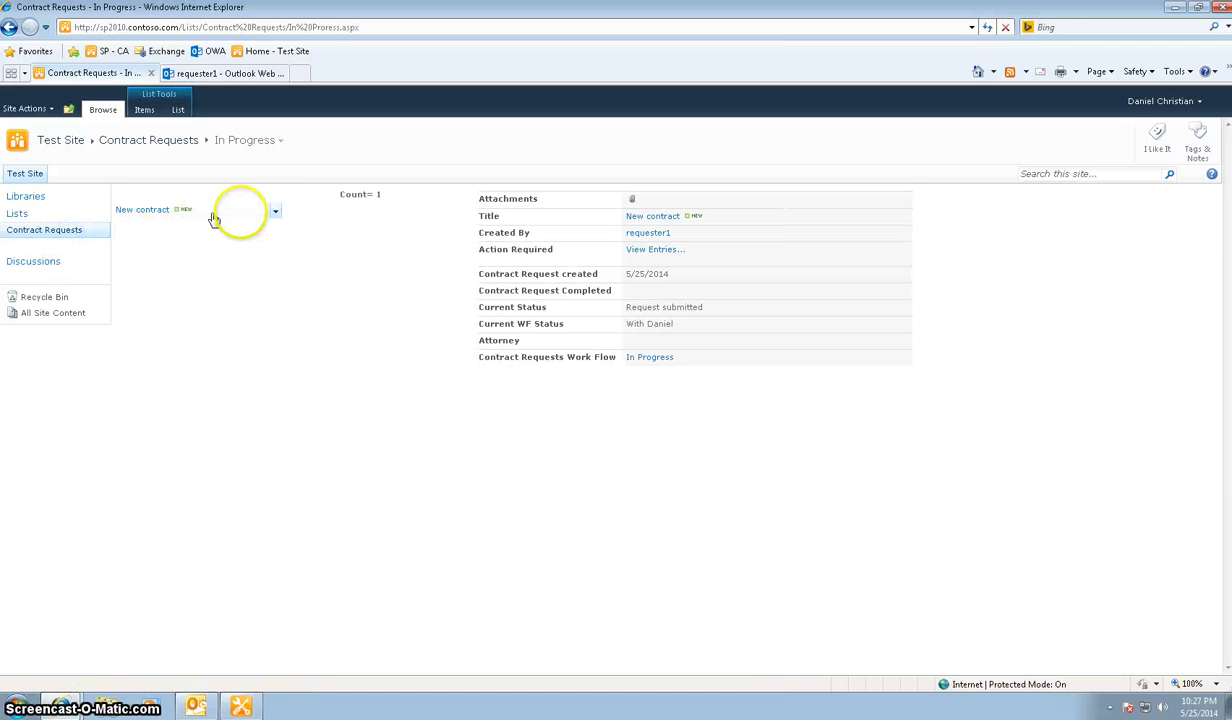
- Open the New contract item for editing and add a note in Action Required that it looks good
{"action": "left_click", "coordinate": [274, 216]}
{"action": "left_click", "coordinate": [234, 239]}
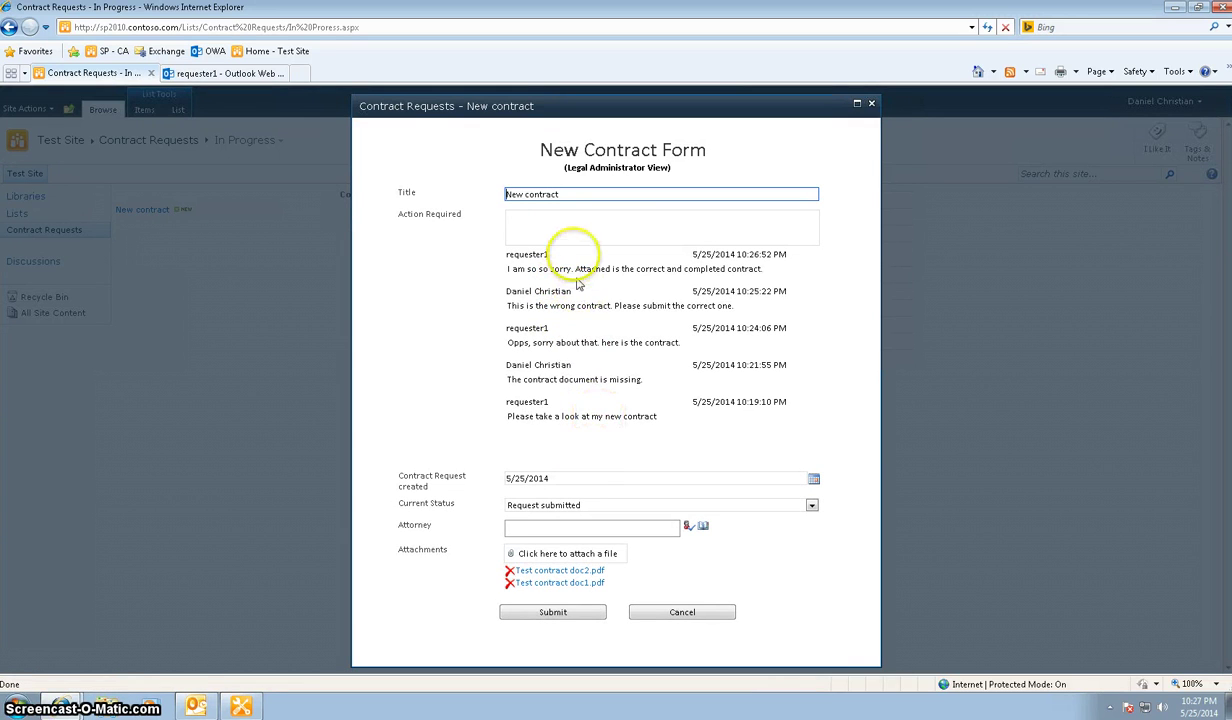
{"action": "left_click", "coordinate": [579, 234]}
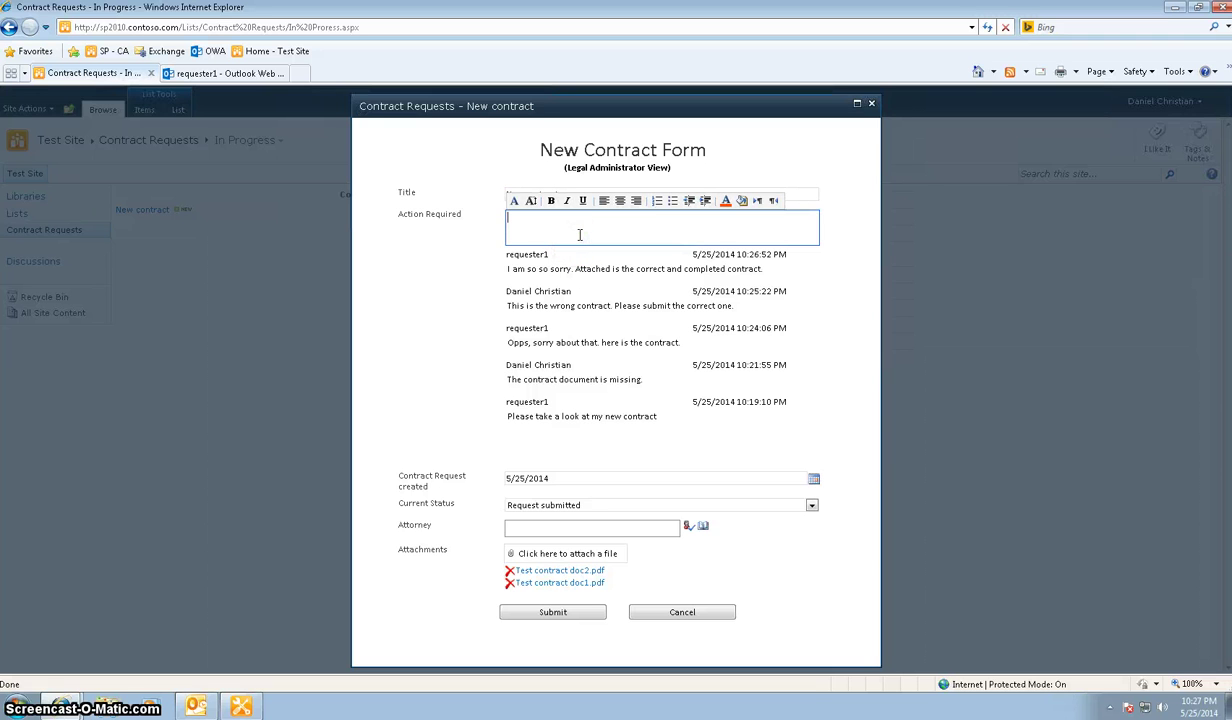
{"action": "type", "text": "The "}
{"action": "type", "text": "orney4"}
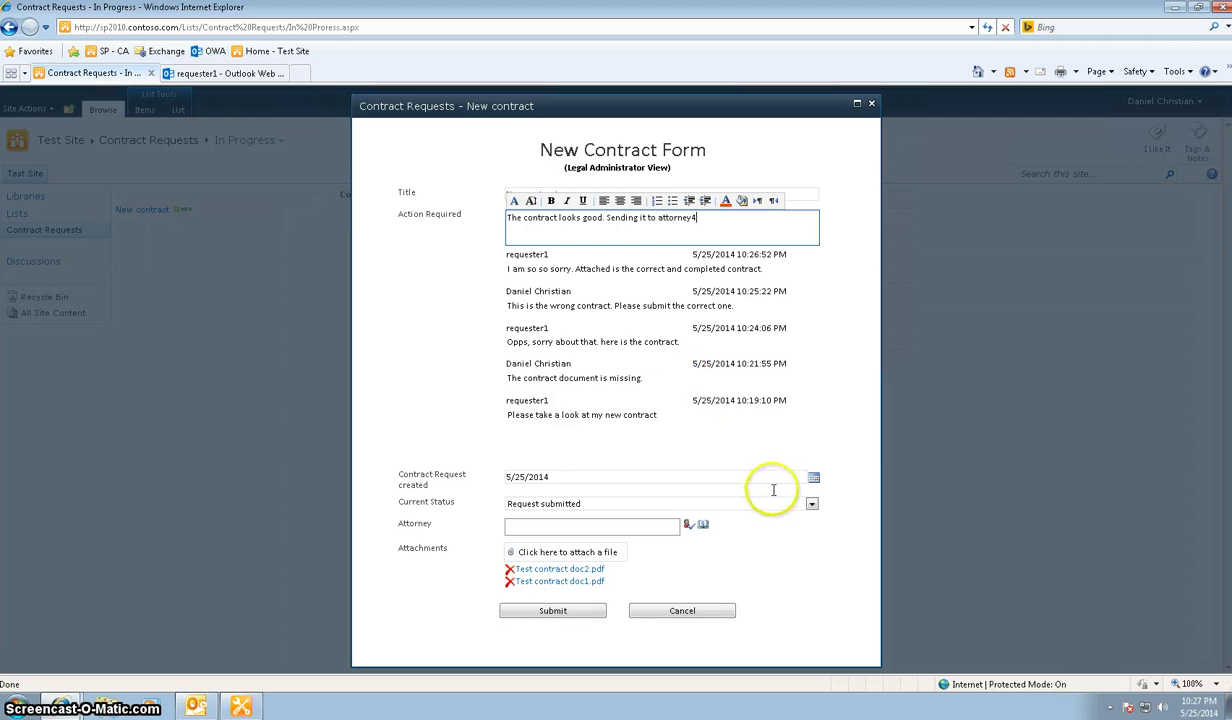
- Set Current Status to Sent to attorney, choose Attorney4 as attorney, and submit the request
{"action": "left_click", "coordinate": [810, 508]}
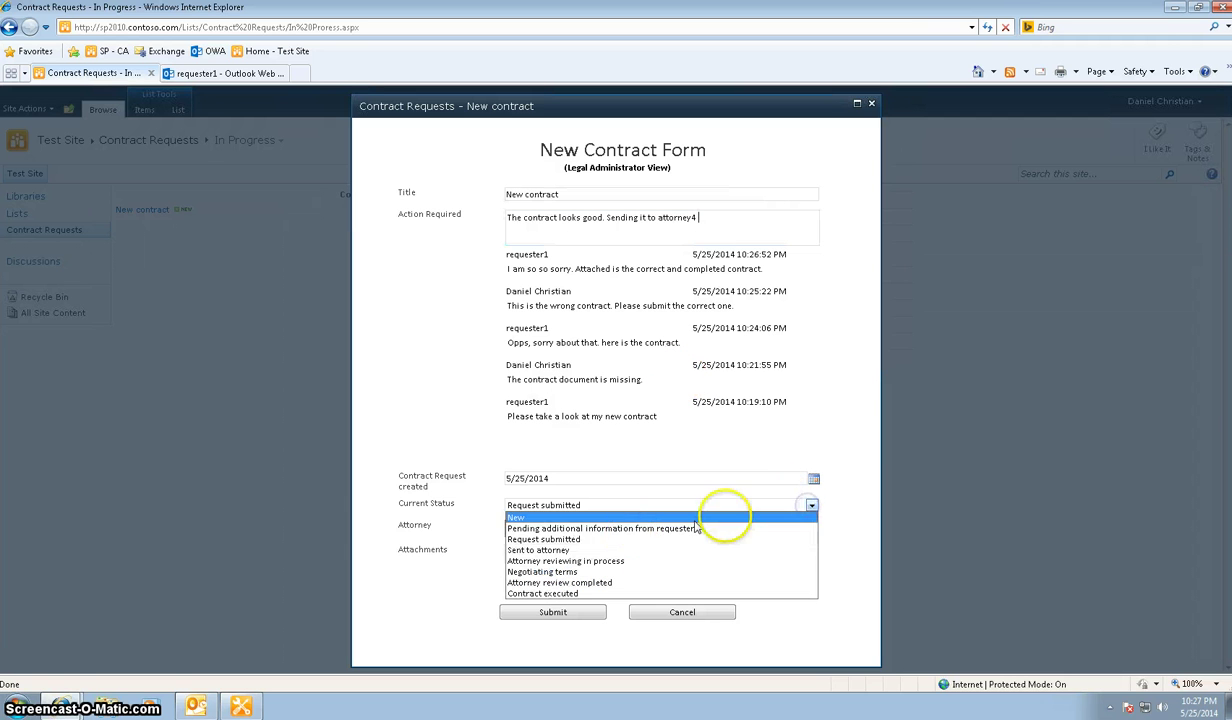
{"action": "left_click", "coordinate": [604, 548]}
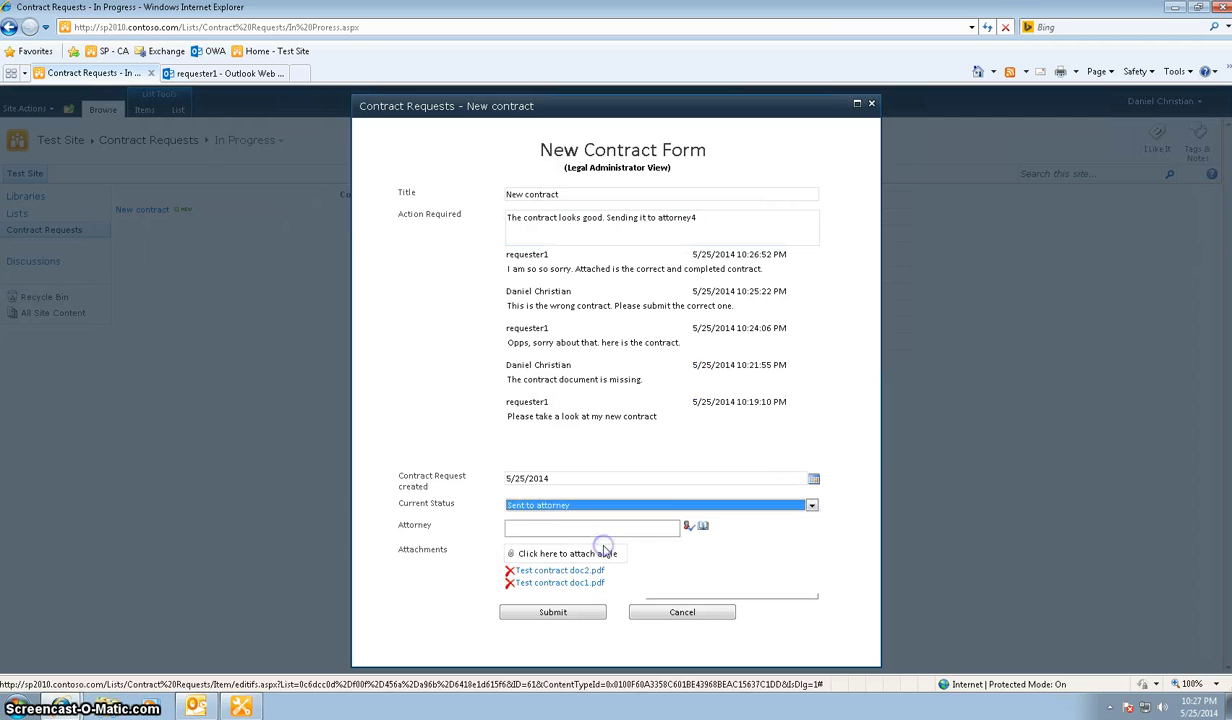
{"action": "left_click", "coordinate": [703, 527]}
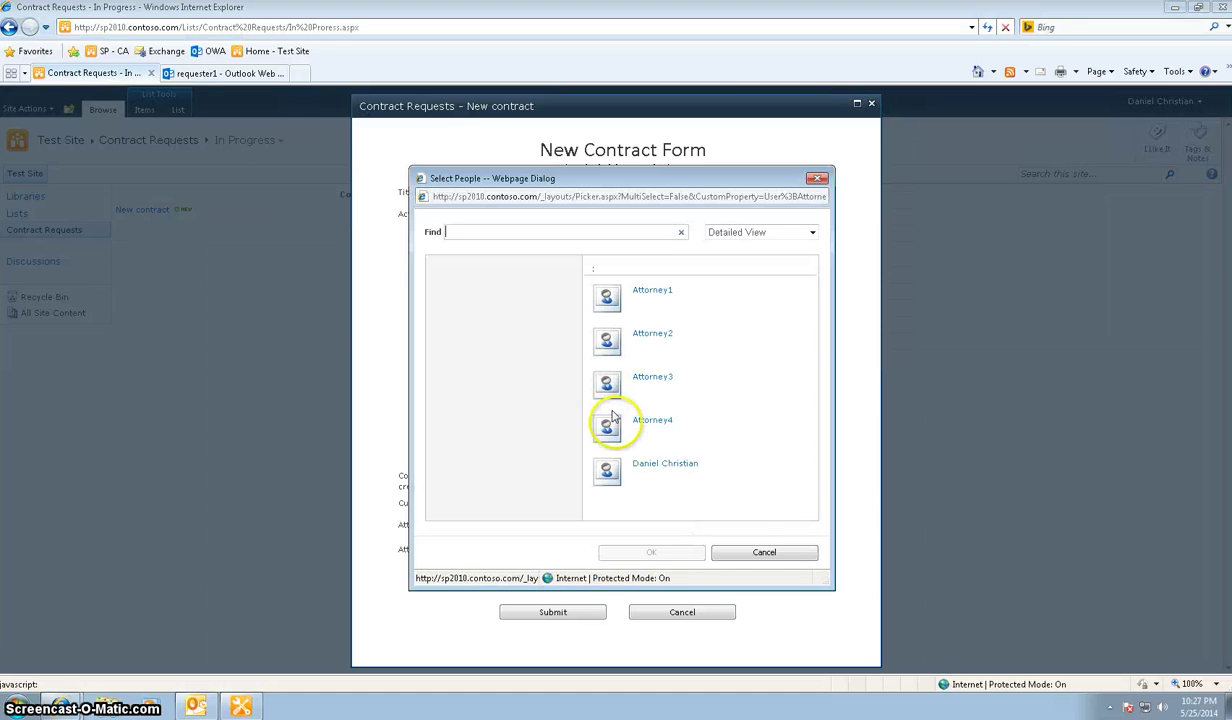
{"action": "left_click", "coordinate": [610, 428]}
{"action": "left_click", "coordinate": [672, 553]}
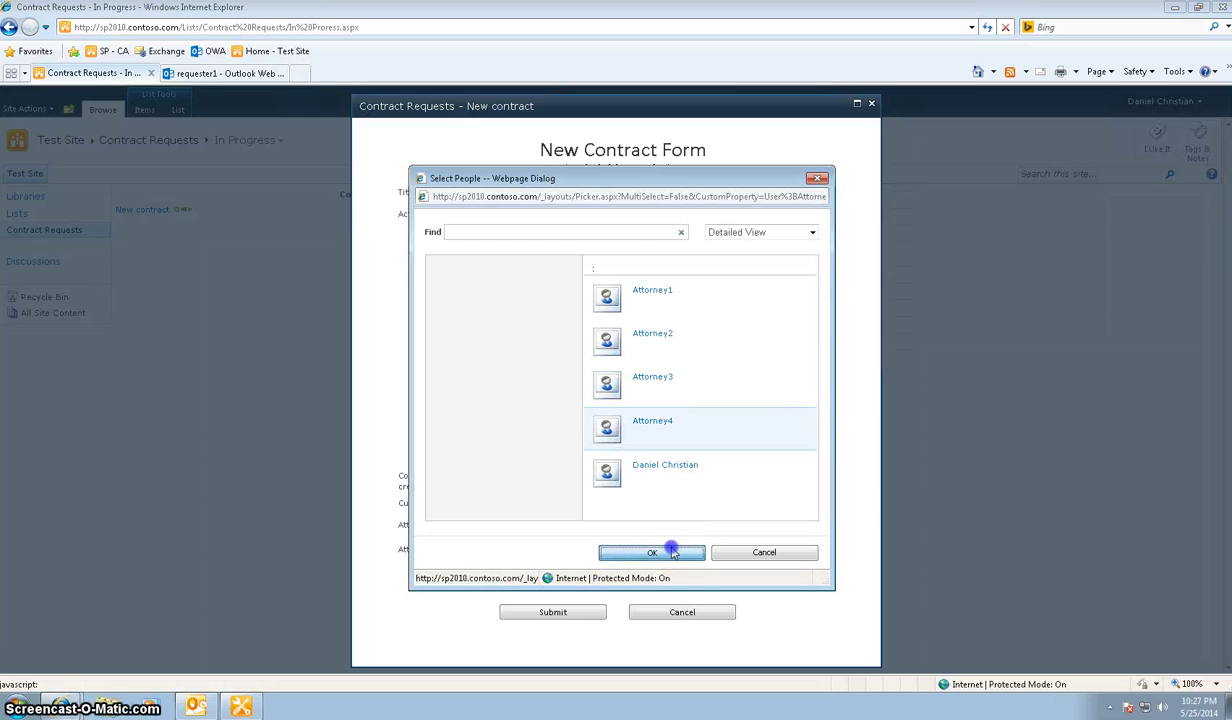
{"action": "left_click", "coordinate": [556, 611]}
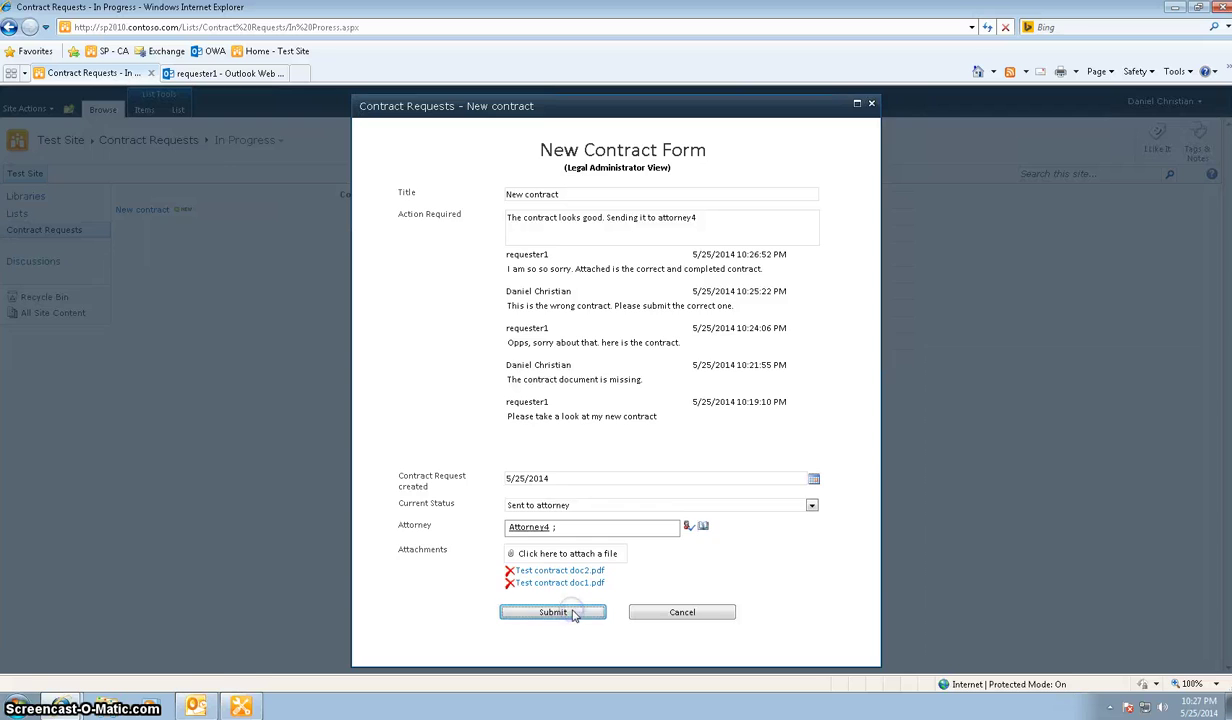
{"action": "left_click", "coordinate": [241, 706]}
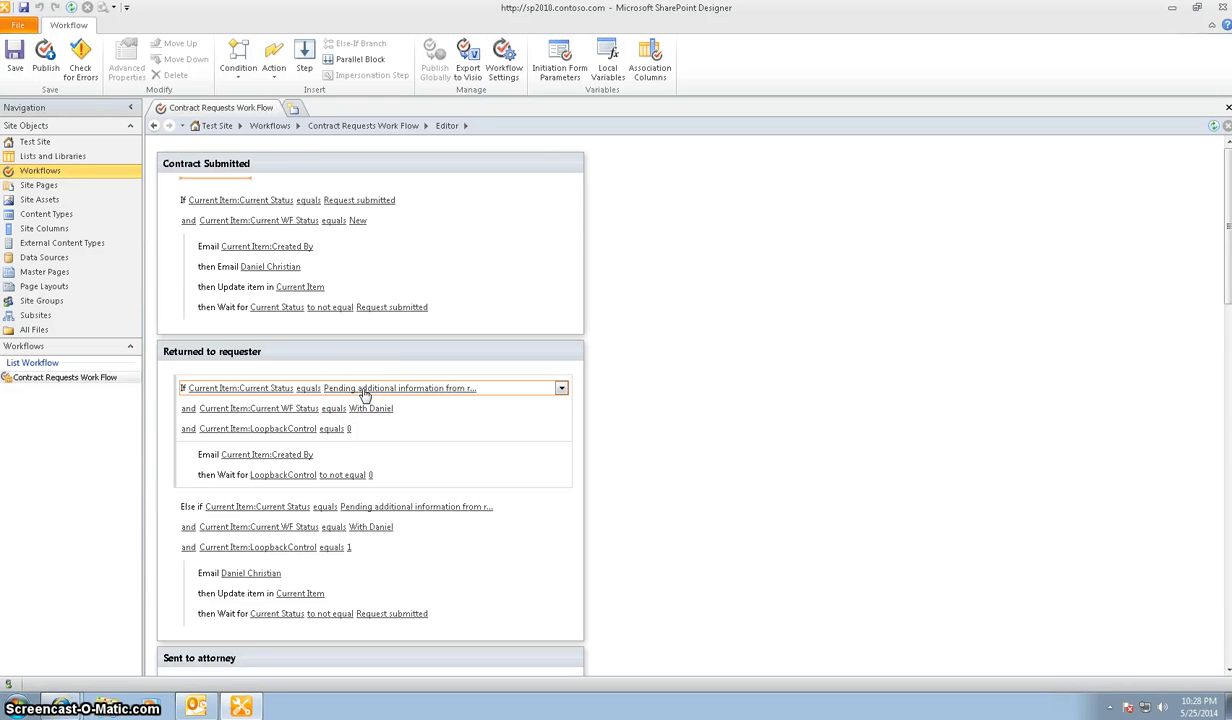
- Scroll the workflow to the Sent to attorney step, then list the open IE windows
{"action": "left_click", "coordinate": [318, 382]}
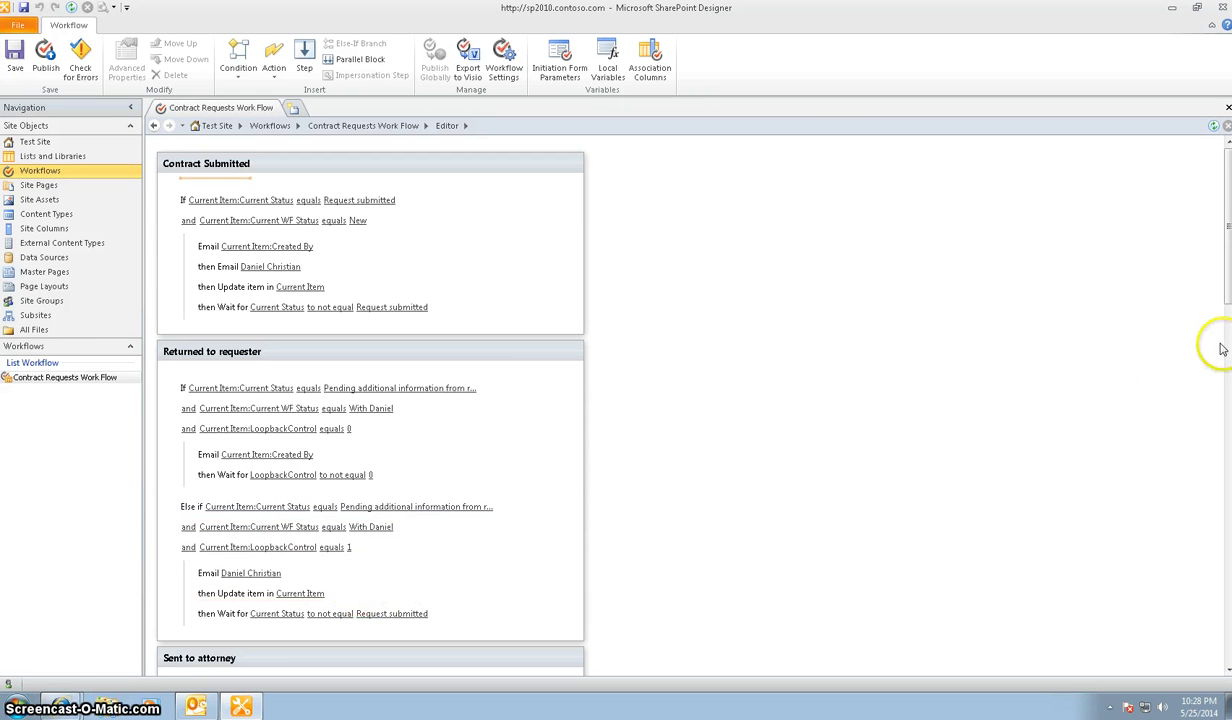
{"action": "left_click_drag", "start_coordinate": [1226, 293], "coordinate": [1200, 430]}
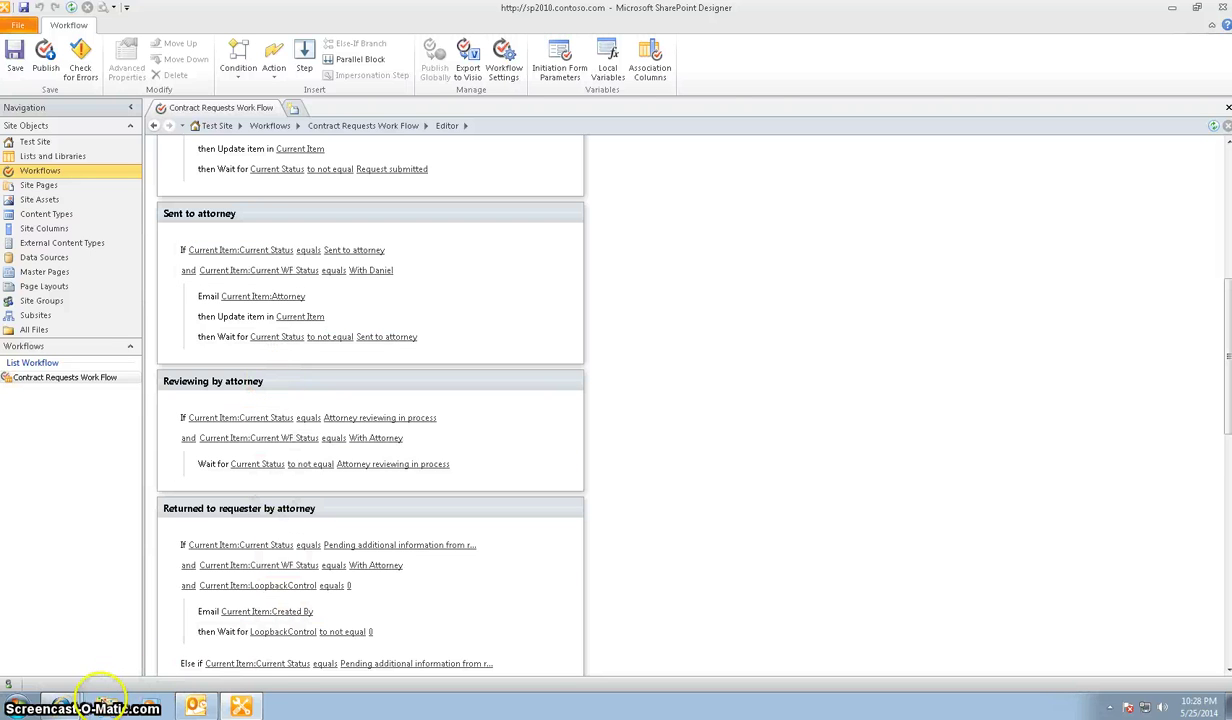
{"action": "left_click", "coordinate": [62, 708]}
- Read the latest returned-contract notice in the requester's mailbox, then sign out
{"action": "left_click", "coordinate": [60, 668]}
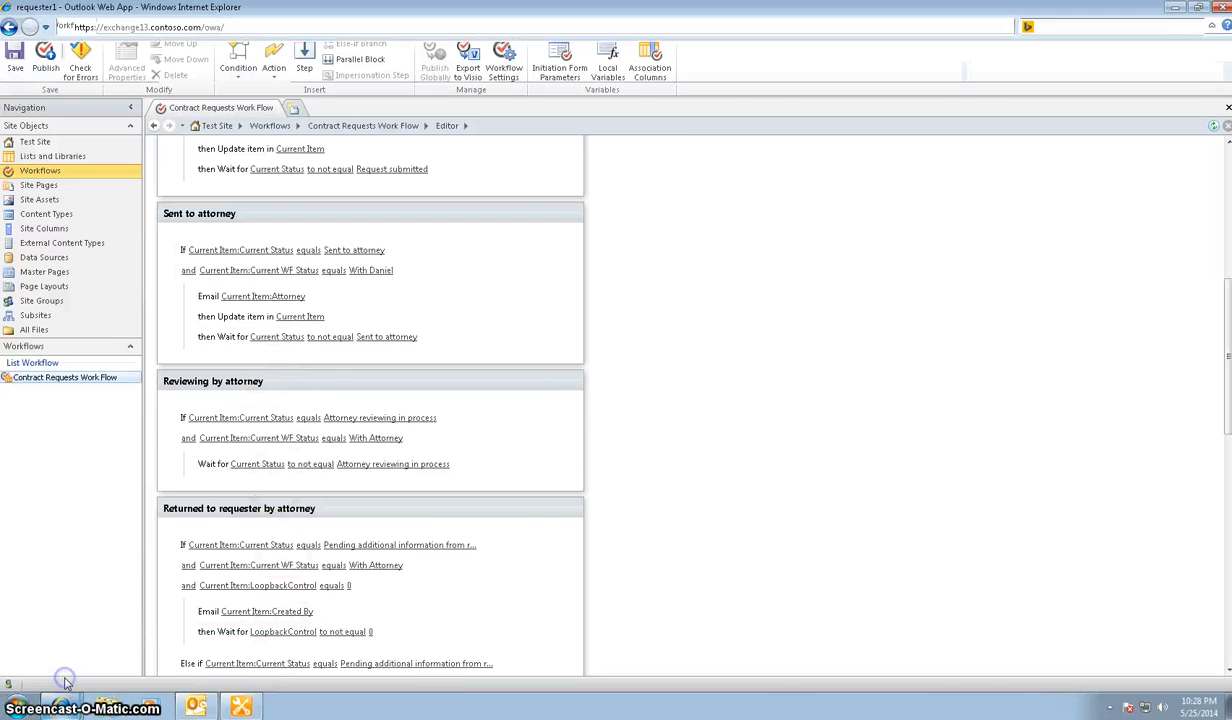
{"action": "left_click", "coordinate": [245, 198]}
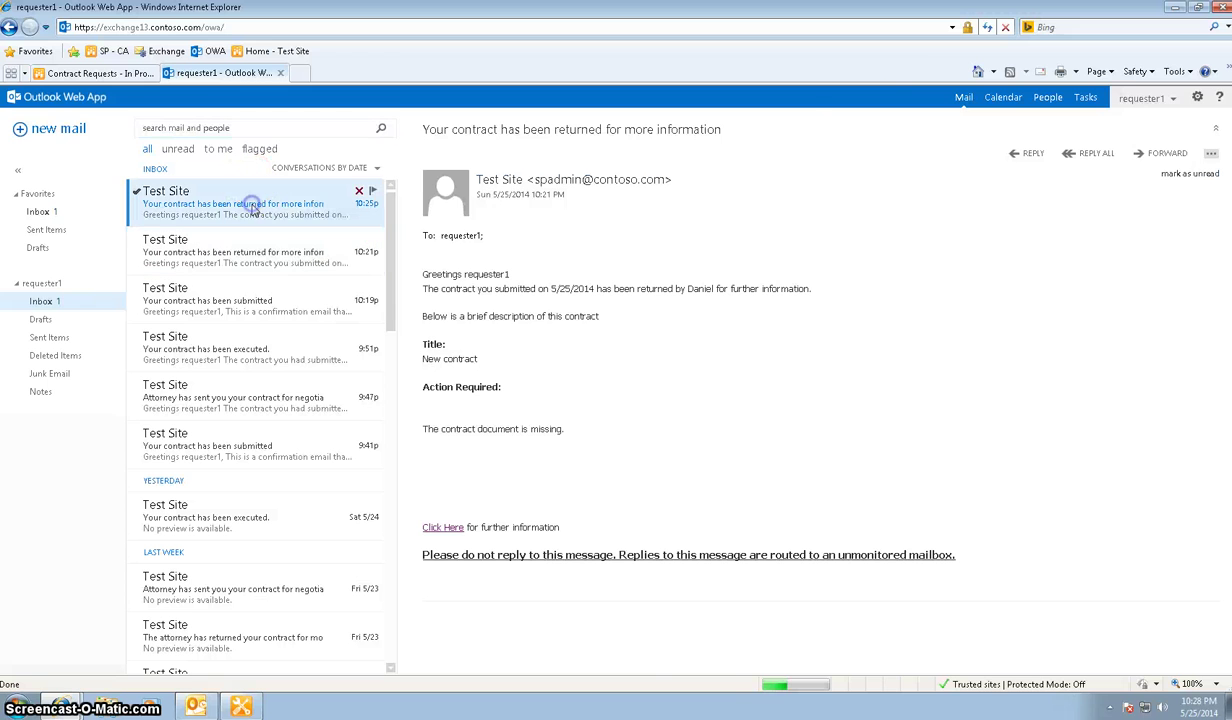
{"action": "left_click", "coordinate": [1138, 98]}
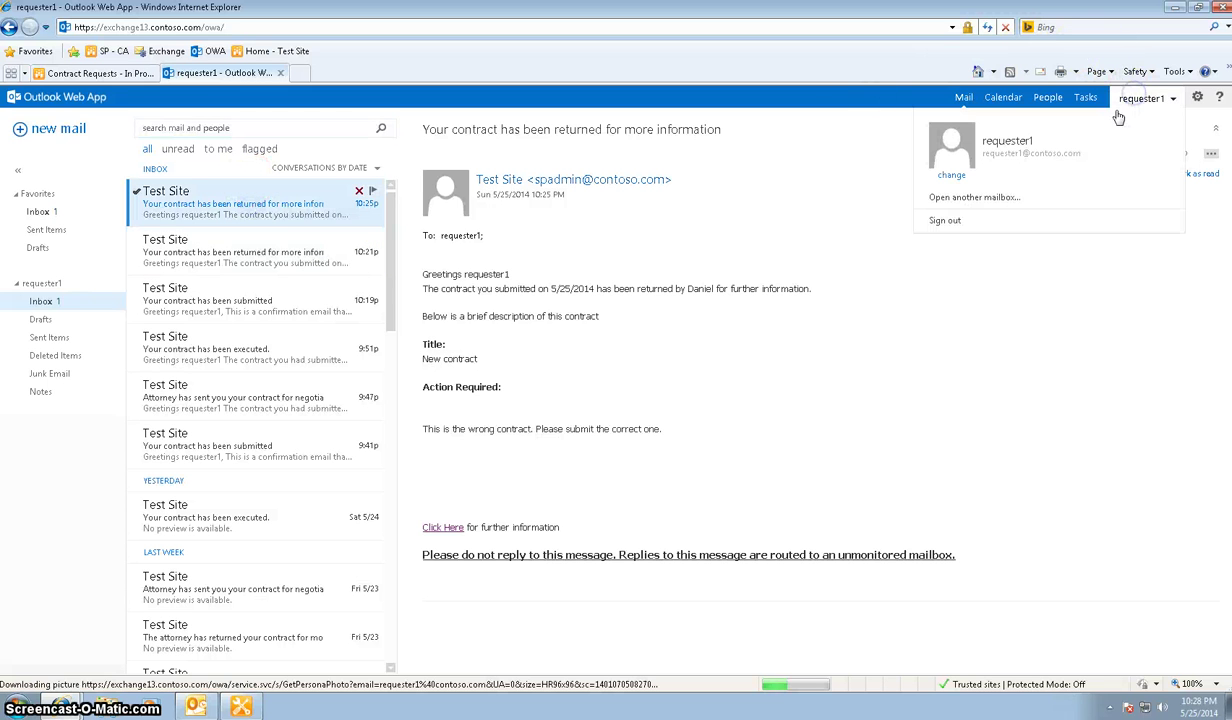
{"action": "left_click", "coordinate": [948, 220]}
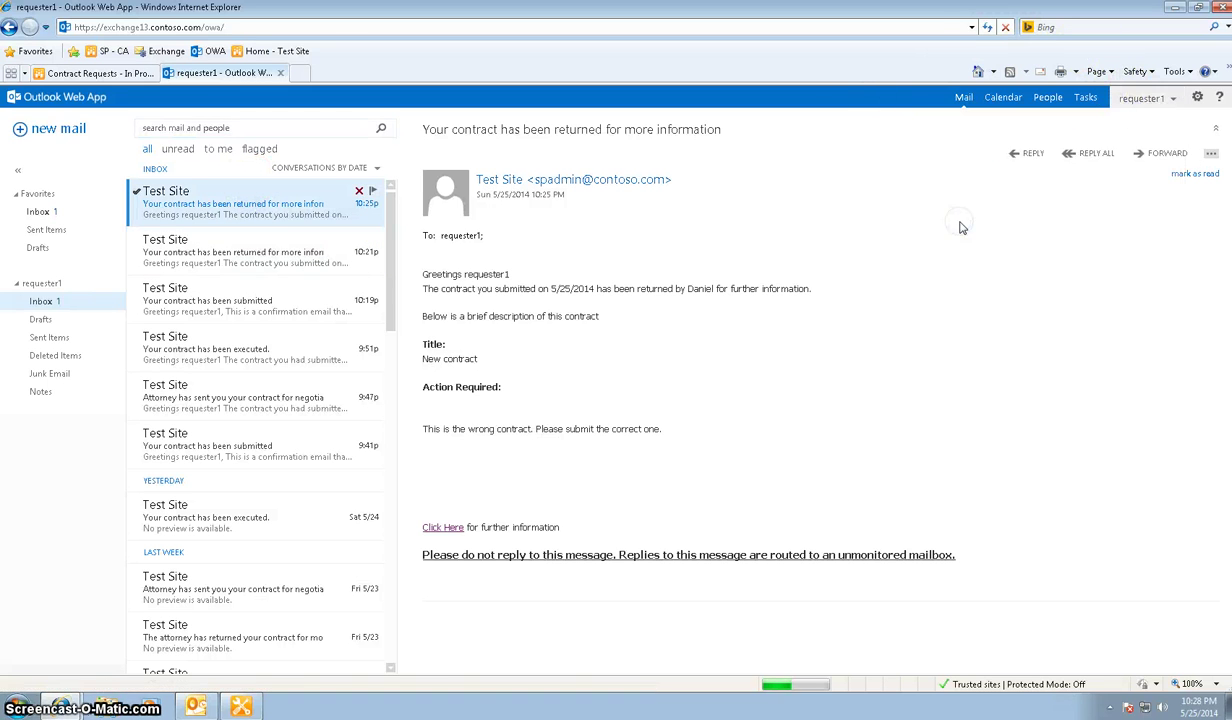
- Sign in as the fourth attorney, read the assignment email, and return to the In Progress list
{"action": "left_click", "coordinate": [750, 292]}
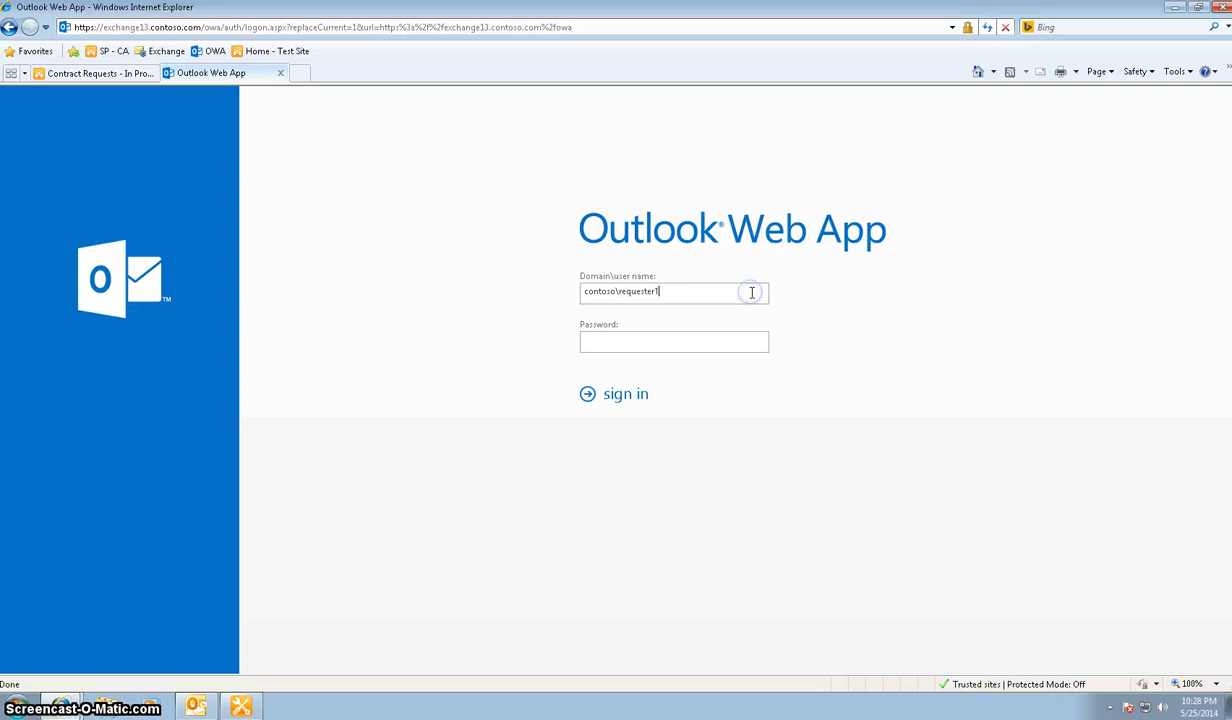
{"action": "key", "text": "BackSpace"}
{"action": "key", "text": "BackSpace"}
{"action": "key", "text": "BackSpace"}
{"action": "key", "text": "Return"}
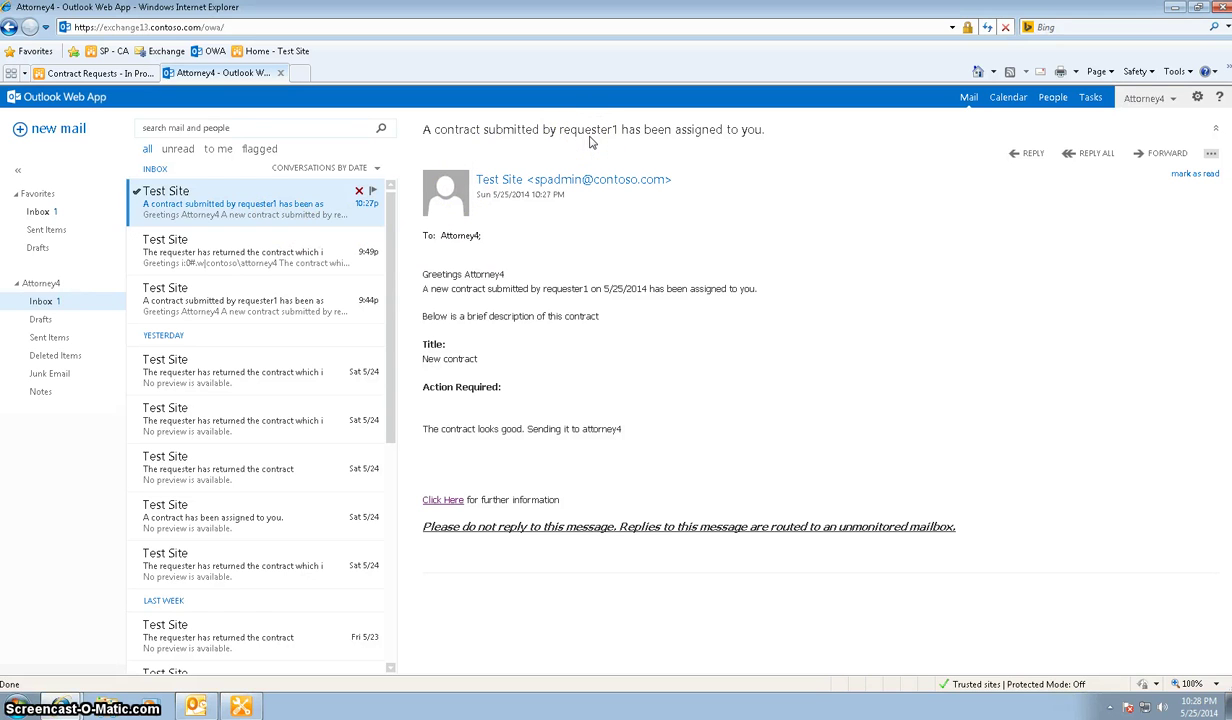
{"action": "left_click", "coordinate": [280, 254]}
{"action": "left_click", "coordinate": [281, 210]}
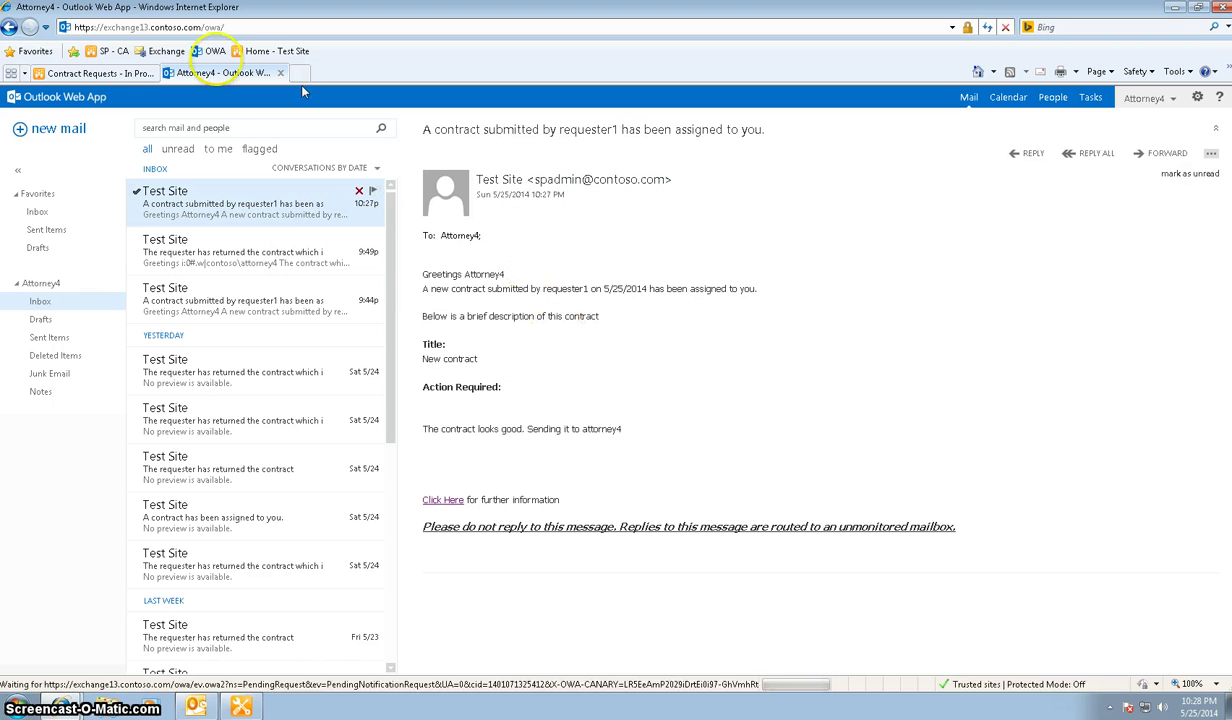
{"action": "left_click", "coordinate": [148, 73]}
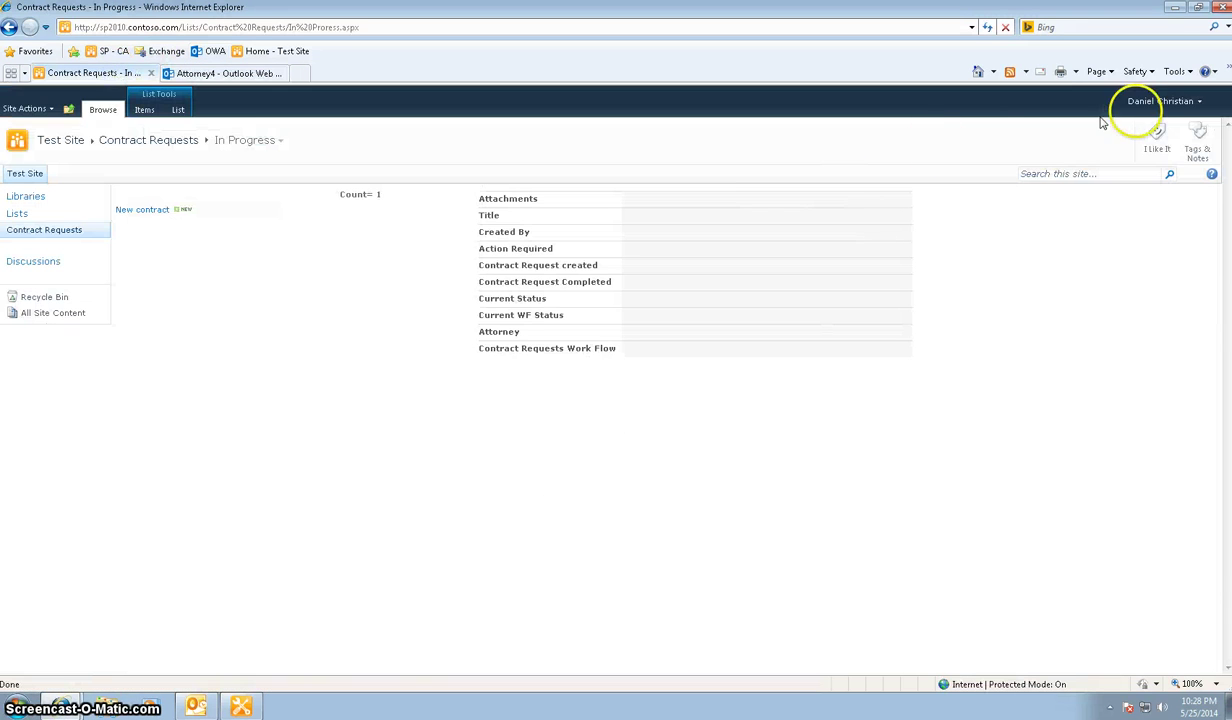
- Sign in to SharePoint with the attorney's account credentials
{"action": "left_click", "coordinate": [1158, 101]}
{"action": "left_click", "coordinate": [1037, 157]}
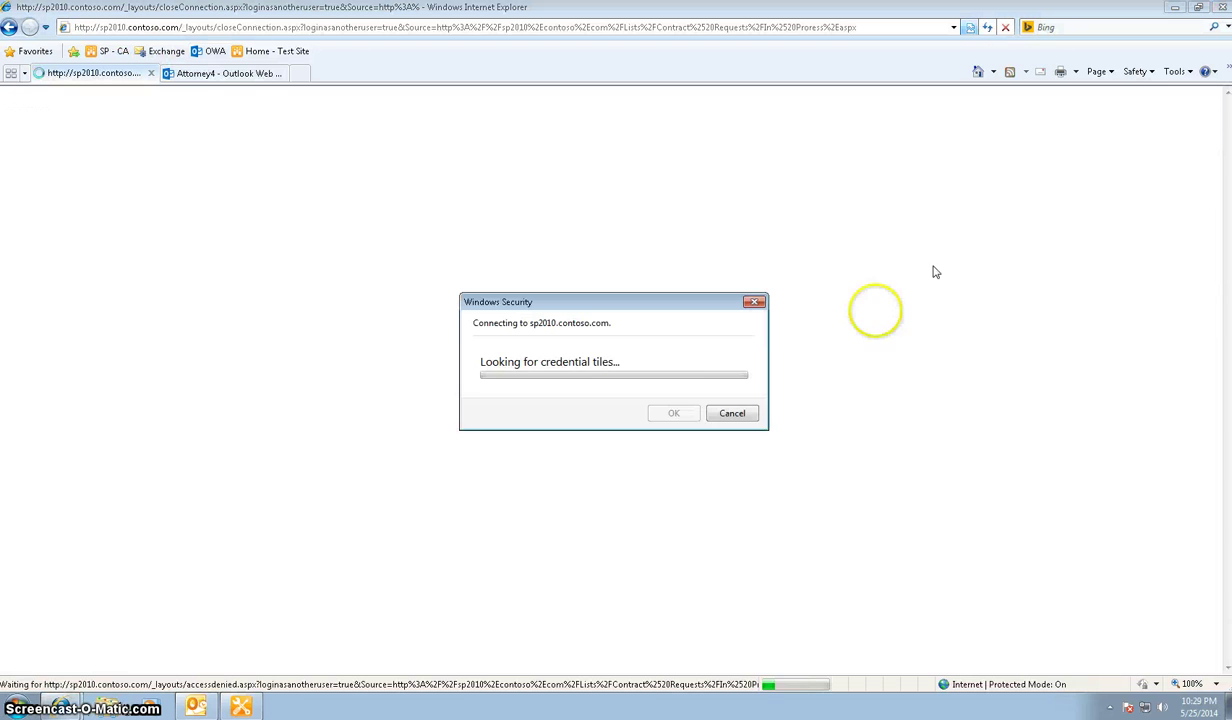
{"action": "left_click", "coordinate": [618, 398]}
{"action": "type", "text": "att"}
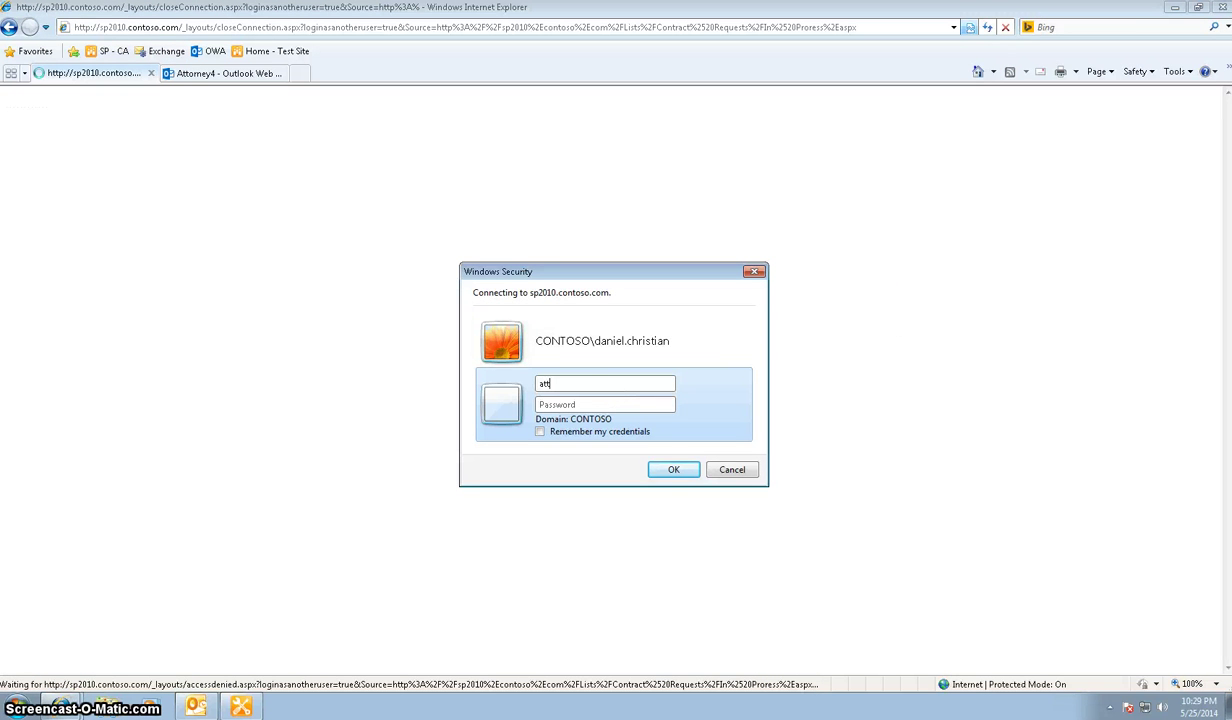
{"action": "type", "text": "orney4"}
{"action": "key", "text": "Return"}
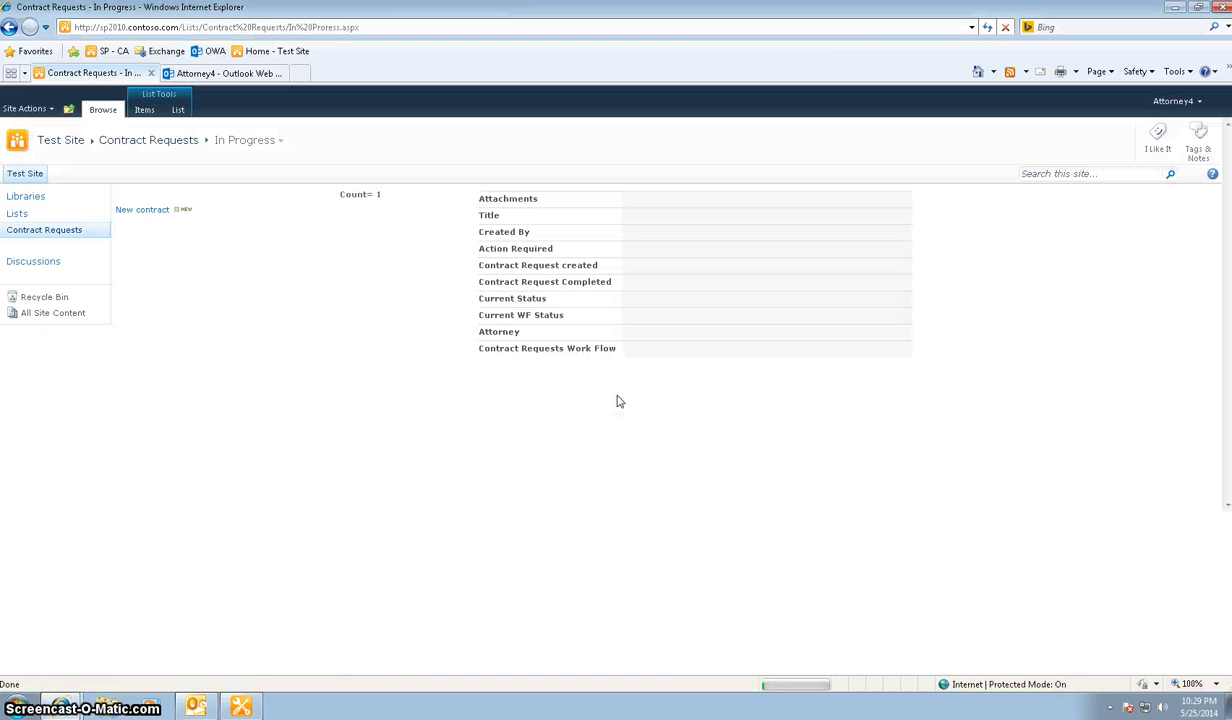
- Set the New contract's Current Status to Attorney reviewing in process and save it
{"action": "mouse_move", "coordinate": [172, 219]}
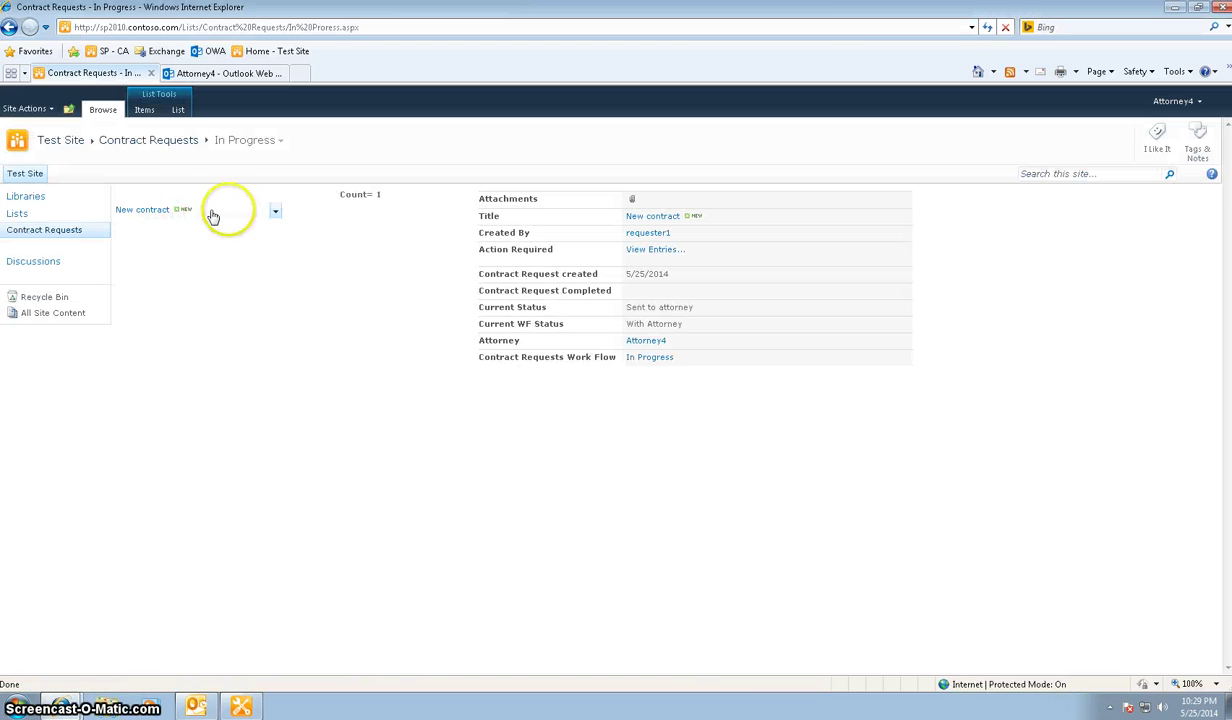
{"action": "left_click", "coordinate": [274, 212]}
{"action": "left_click", "coordinate": [224, 228]}
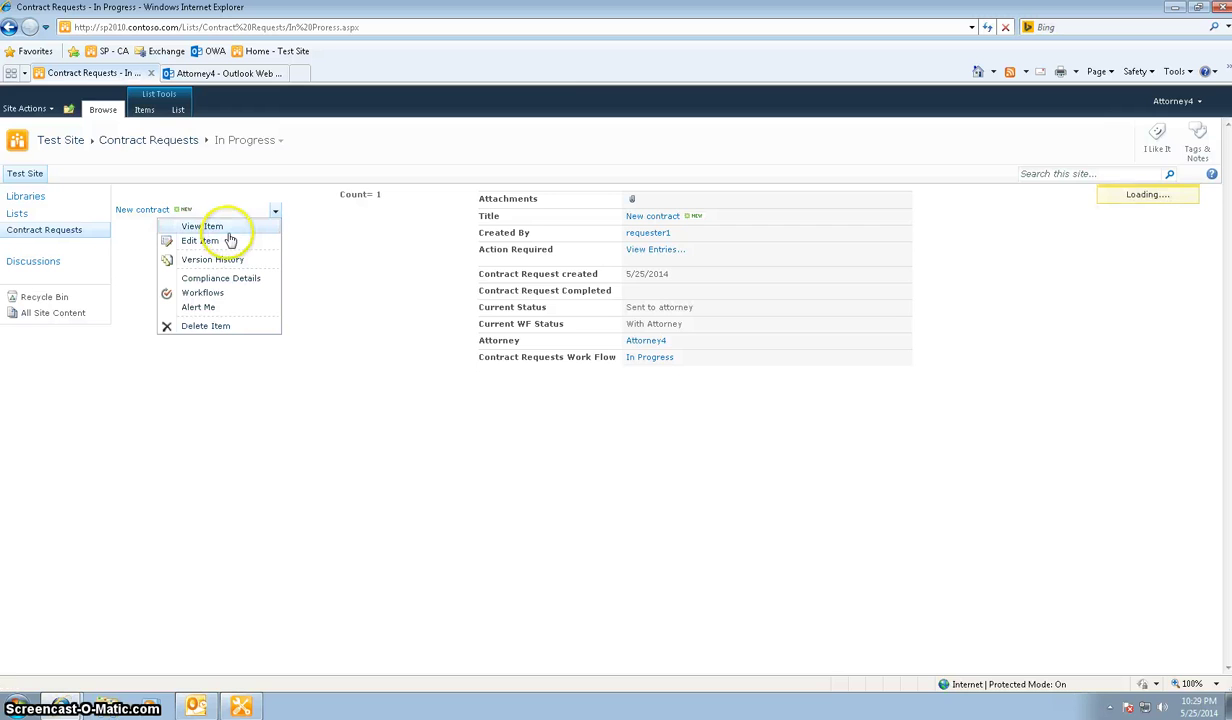
{"action": "left_click", "coordinate": [229, 241]}
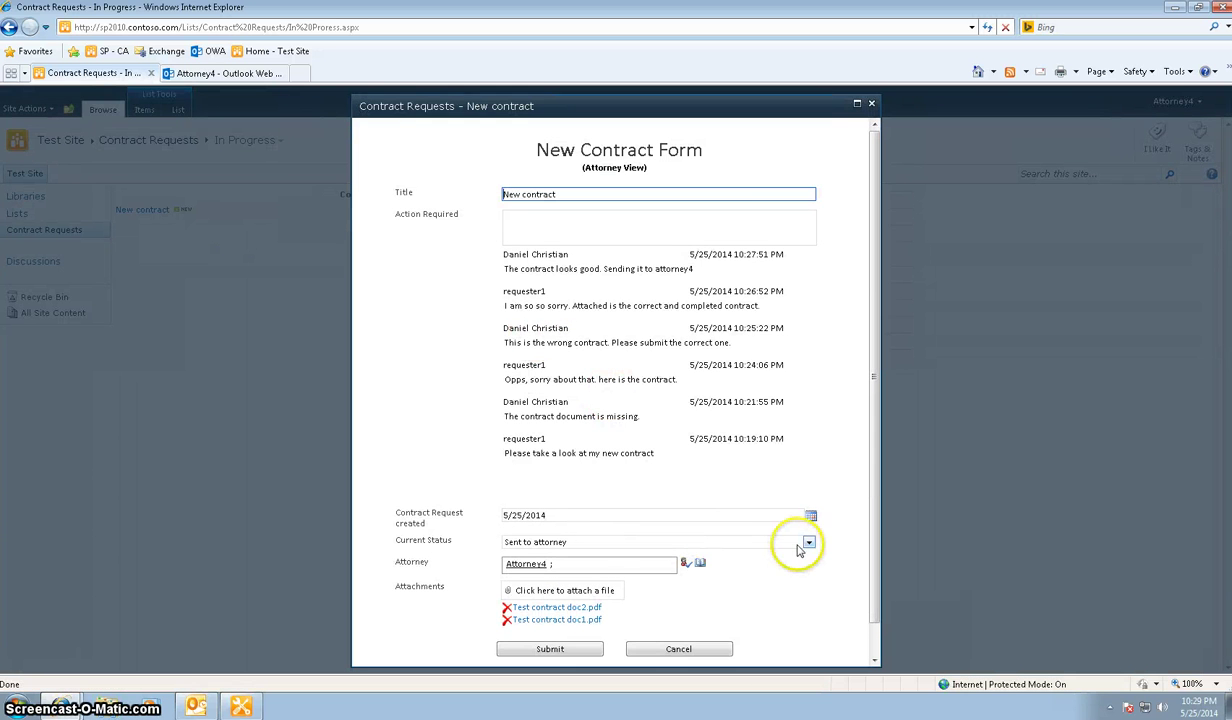
{"action": "left_click", "coordinate": [808, 543]}
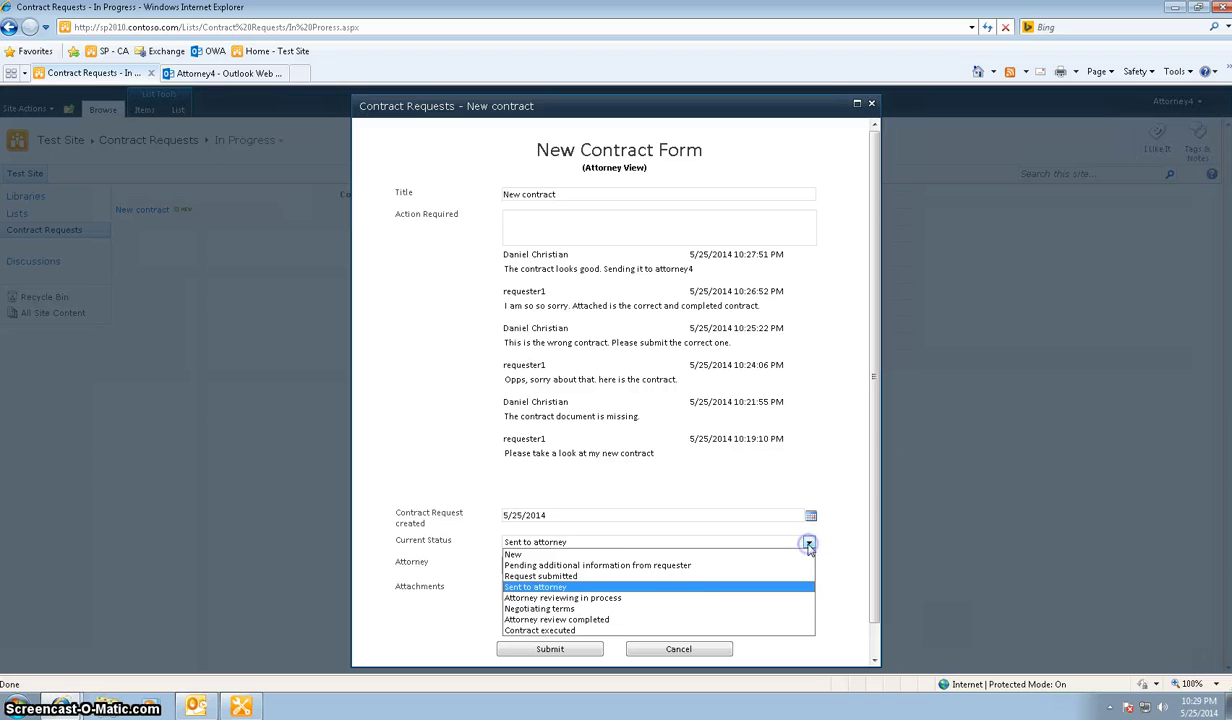
{"action": "left_click", "coordinate": [713, 598]}
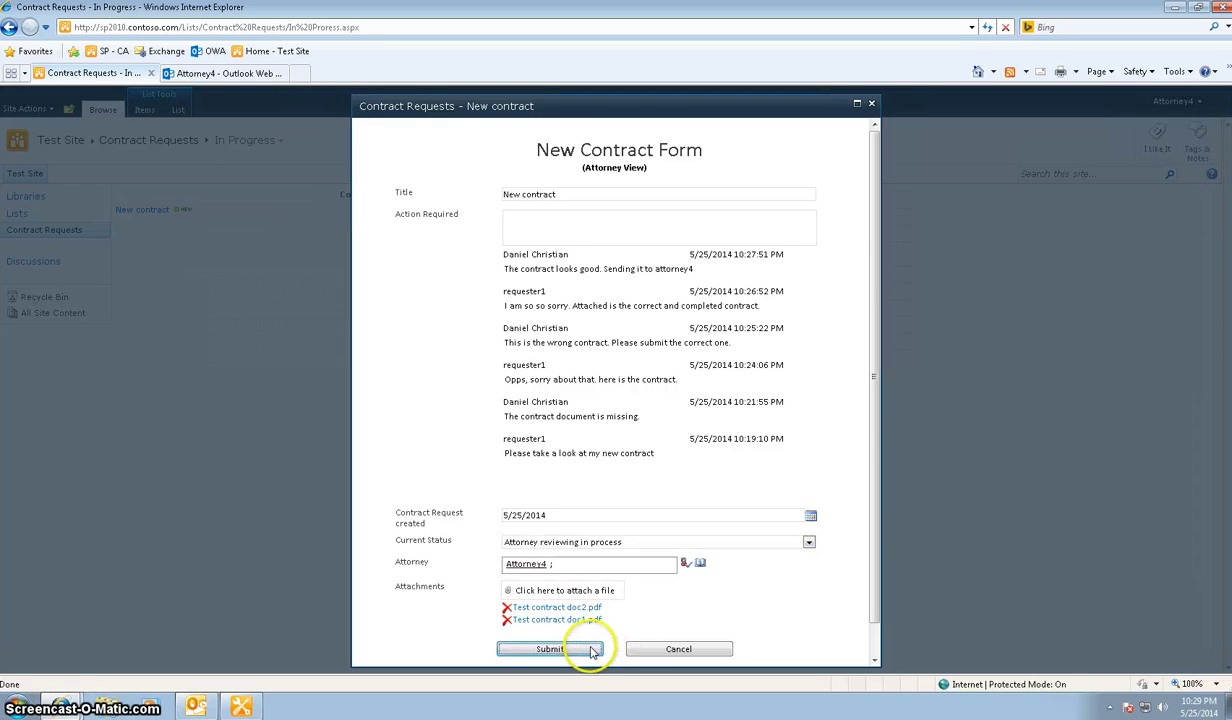
{"action": "left_click", "coordinate": [586, 650]}
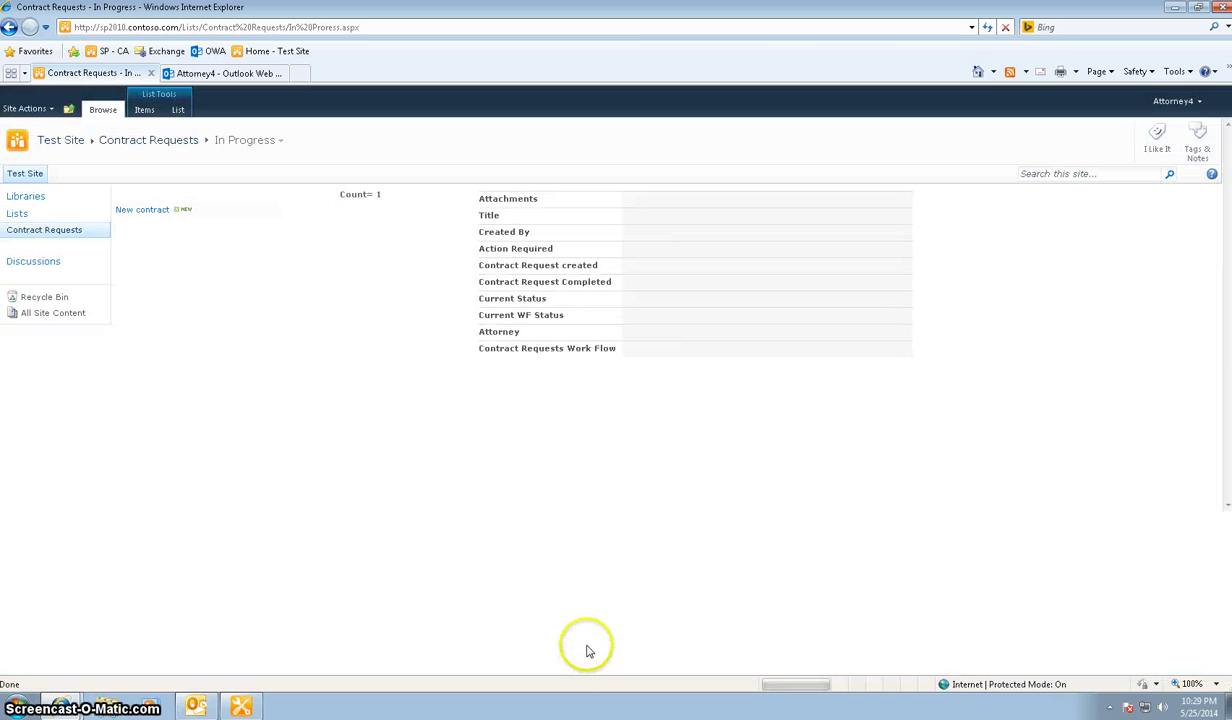
{"action": "left_click", "coordinate": [200, 706]}
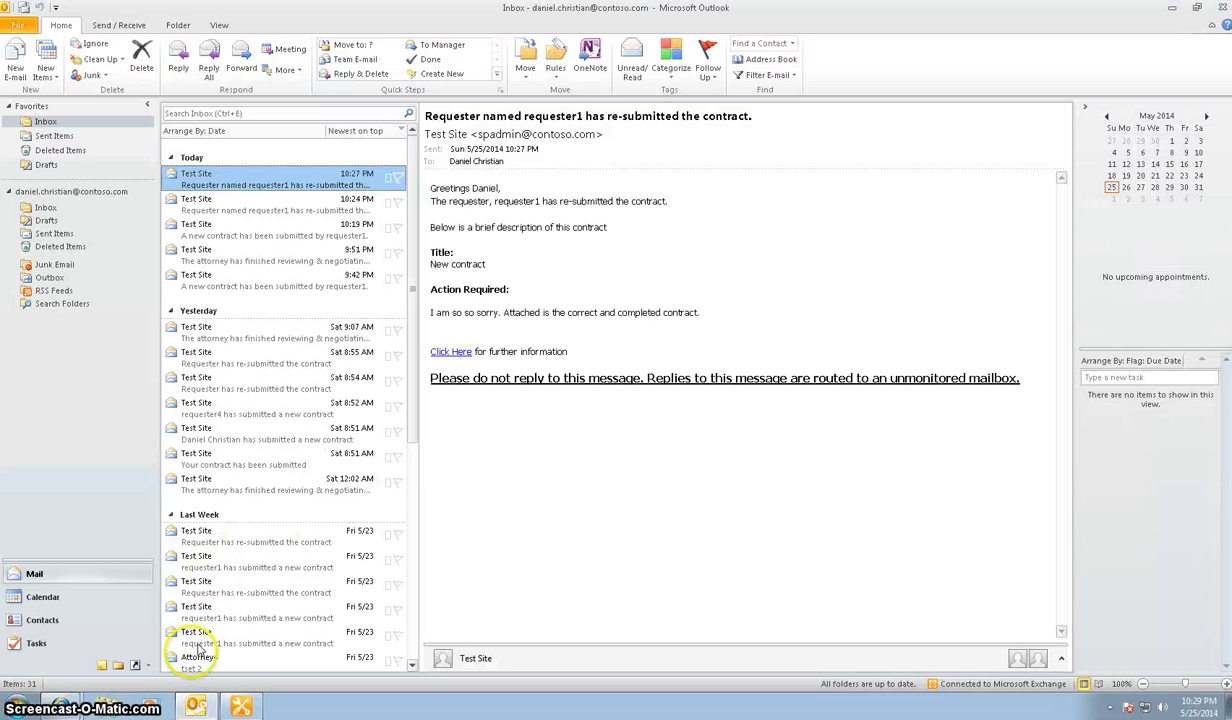
- Inspect the Attorney reviewing in process condition in the workflow, then return to Contract Requests In Progress
{"action": "left_click", "coordinate": [193, 705]}
{"action": "left_click", "coordinate": [240, 706]}
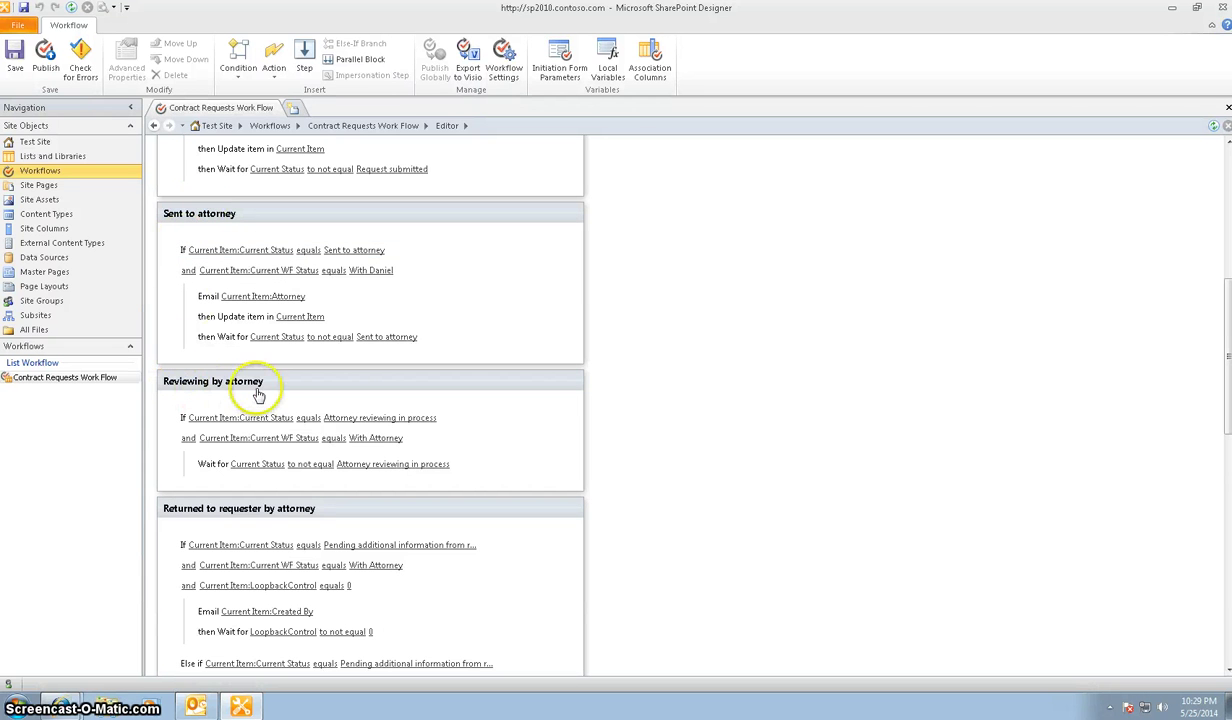
{"action": "left_click", "coordinate": [365, 425]}
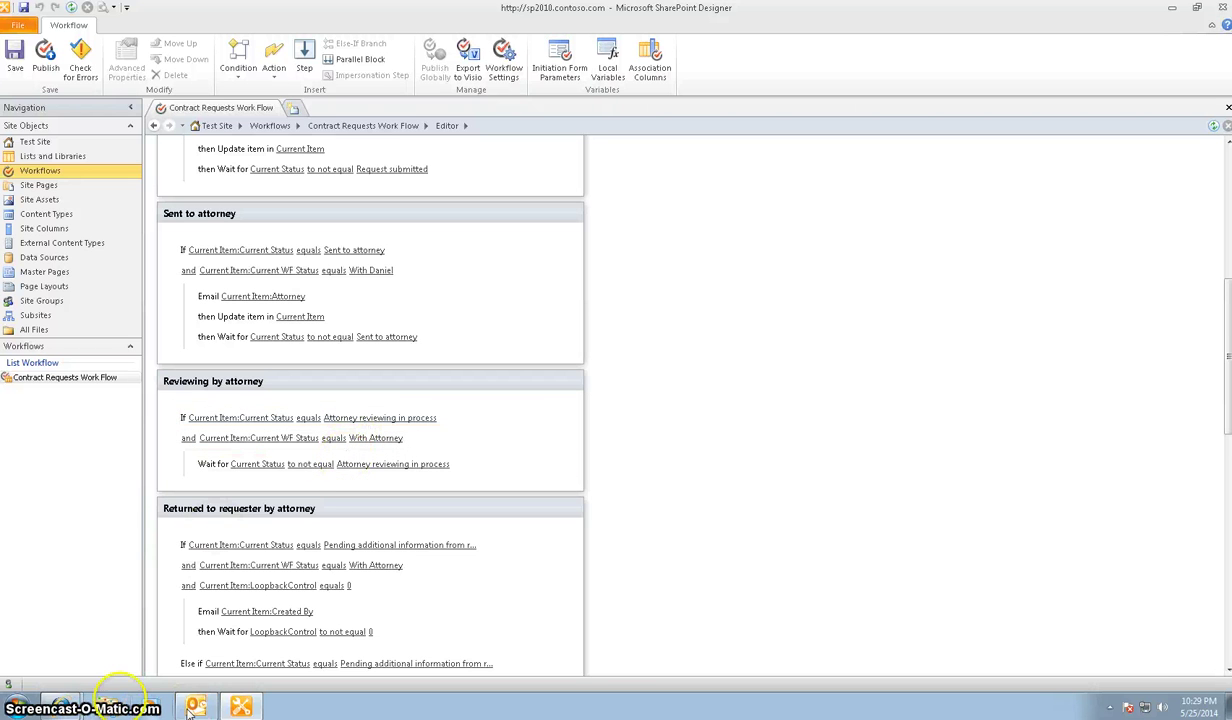
{"action": "left_click", "coordinate": [70, 706]}
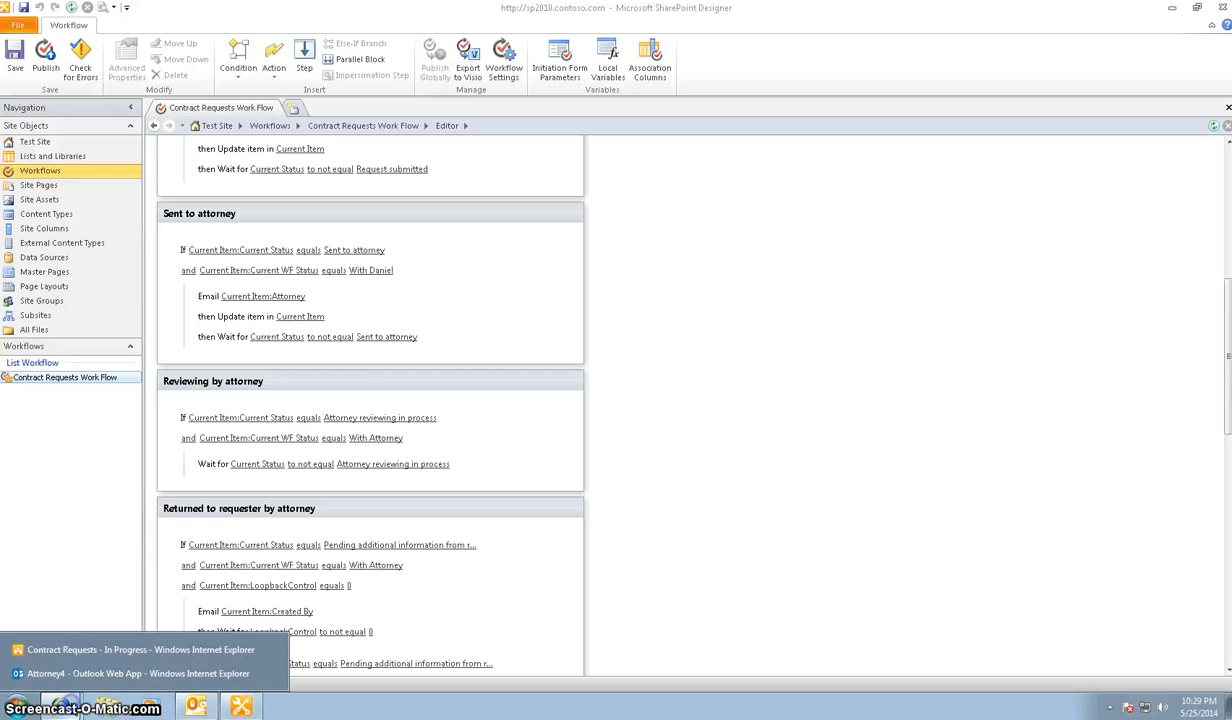
{"action": "left_click", "coordinate": [77, 657]}
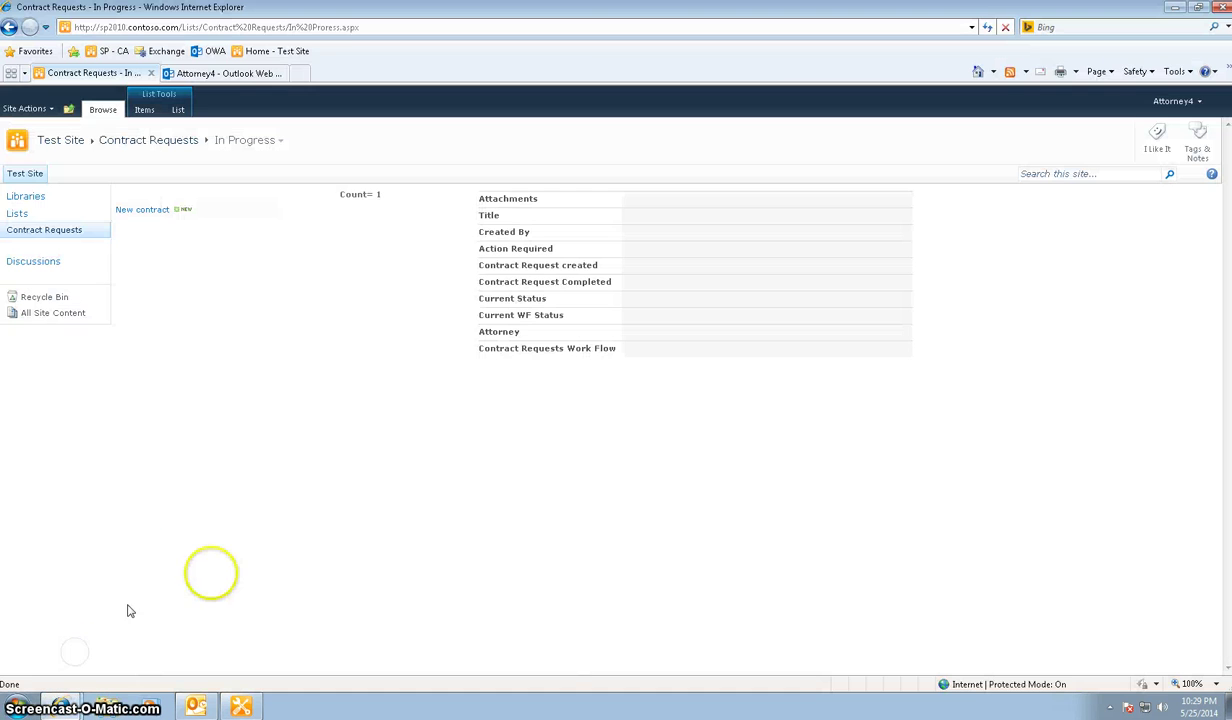
- Add an Action Required note to New contract and set status Pending additional information from requester
{"action": "mouse_move", "coordinate": [176, 212]}
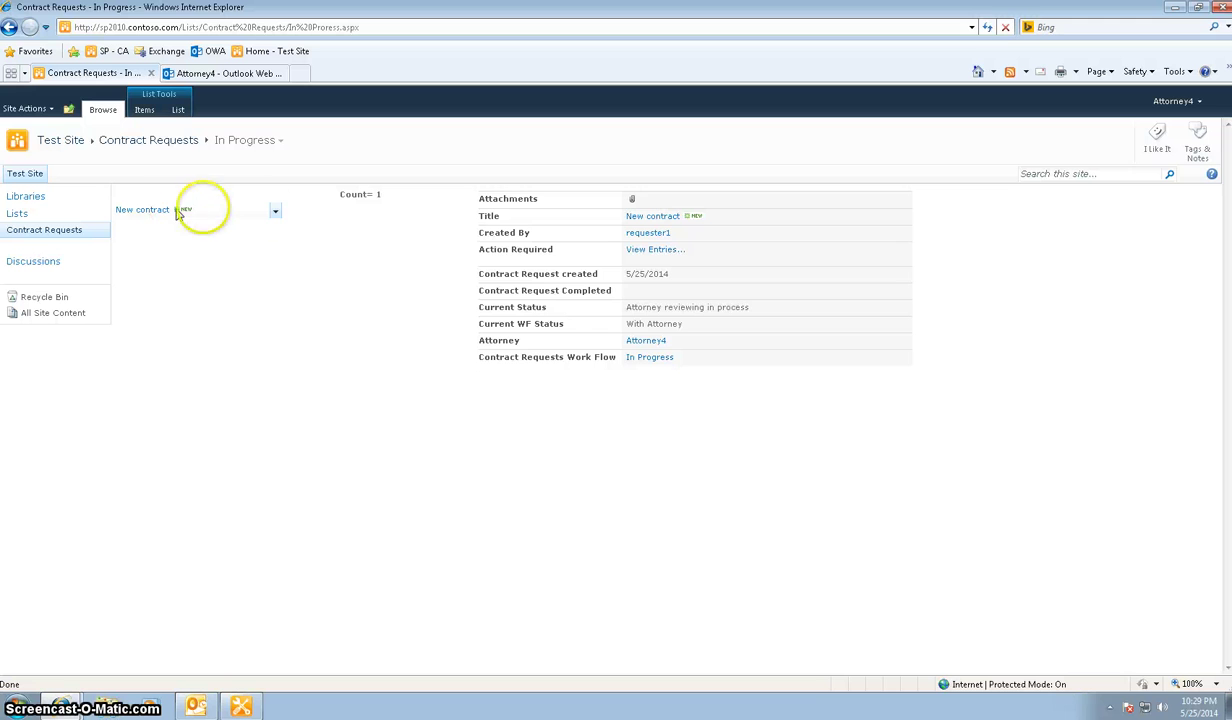
{"action": "left_click", "coordinate": [273, 213]}
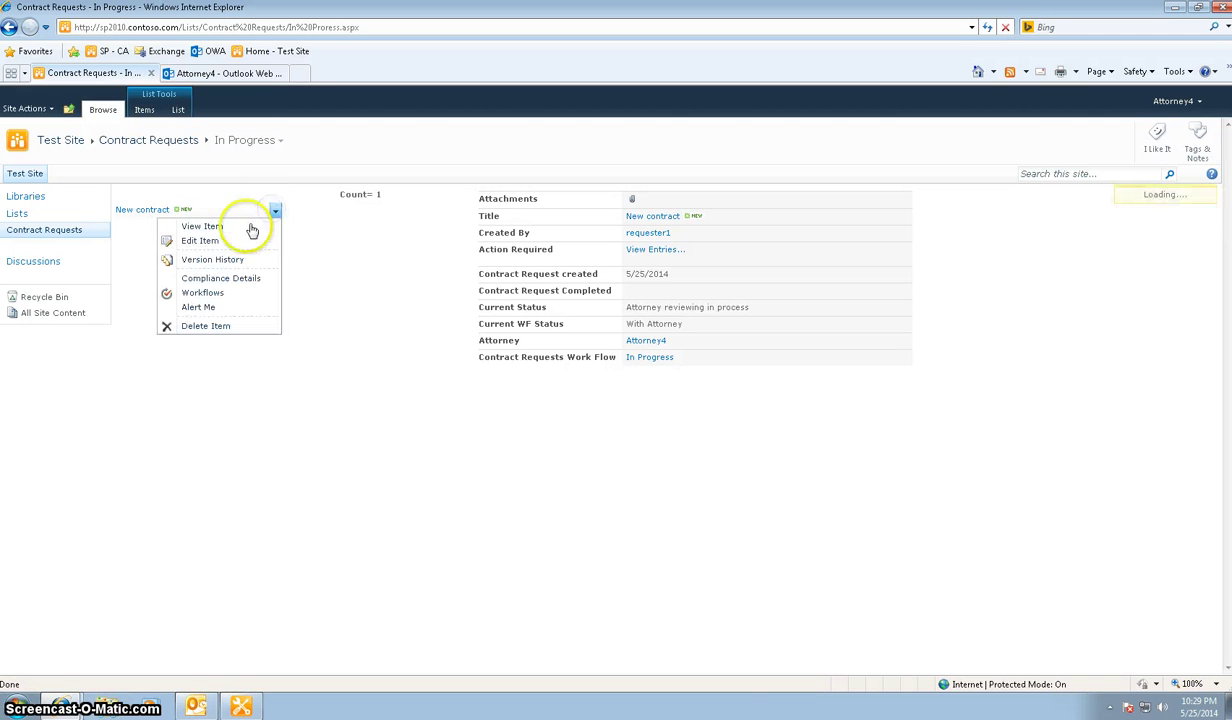
{"action": "left_click", "coordinate": [229, 240]}
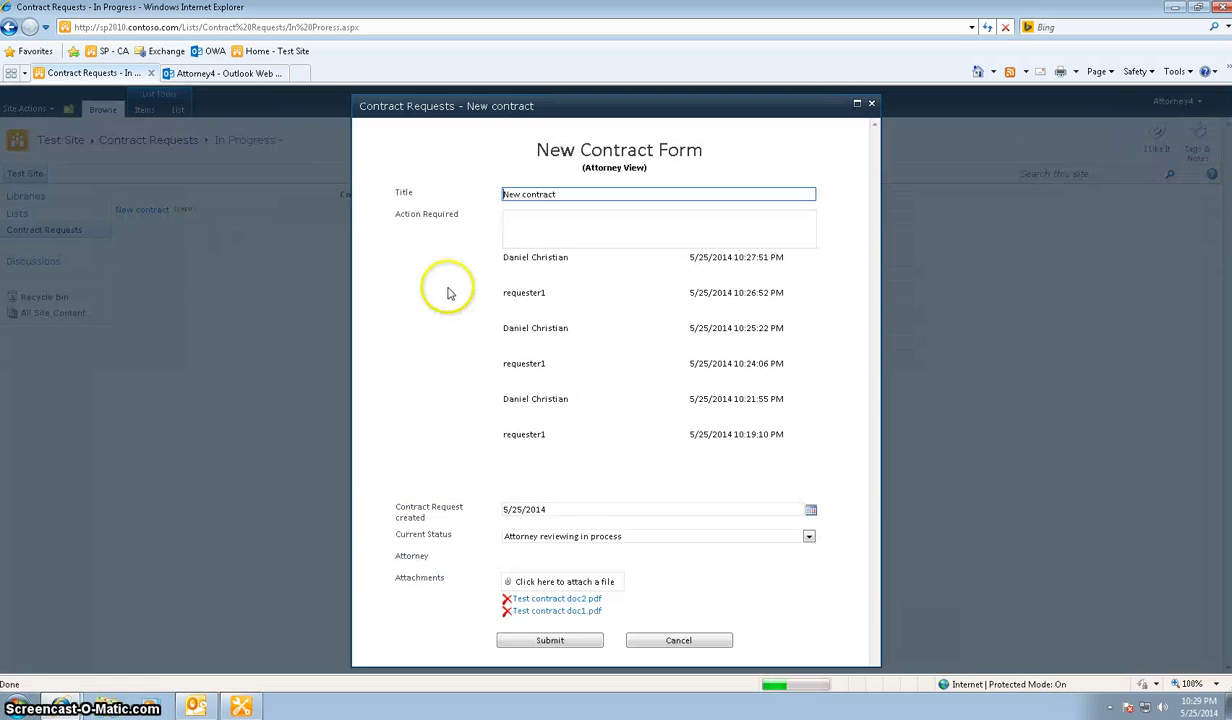
{"action": "left_click", "coordinate": [577, 234]}
{"action": "type", "text": "T"}
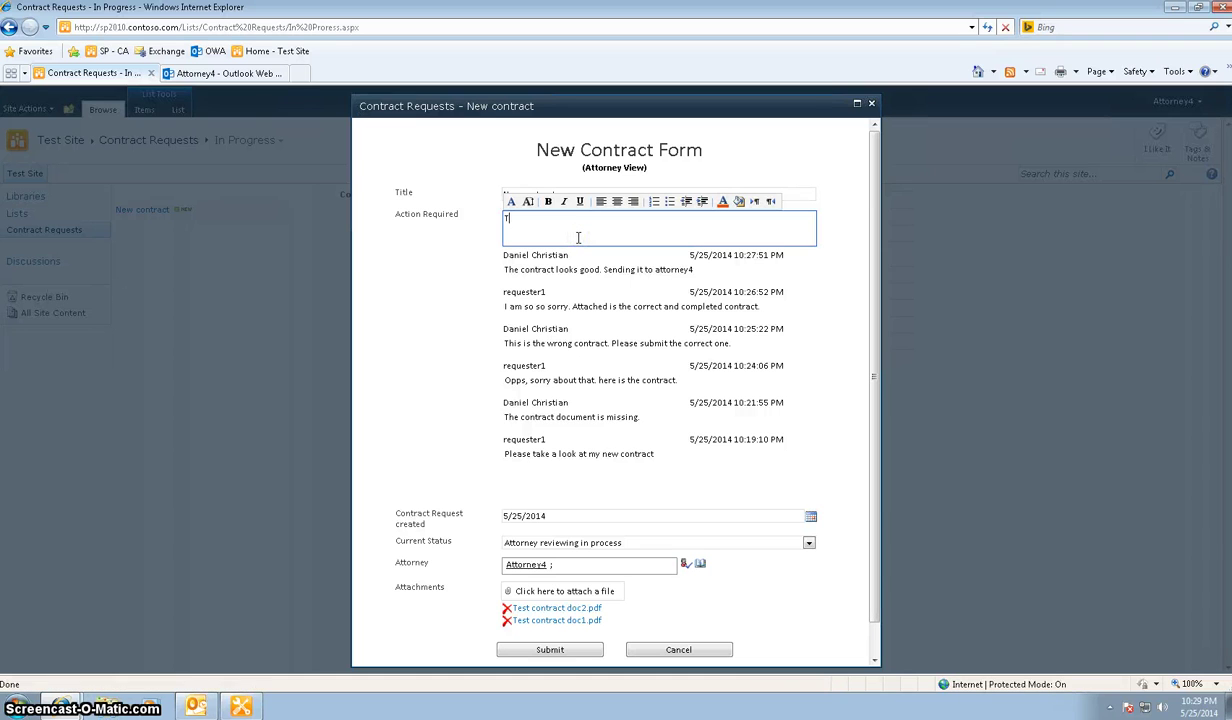
{"action": "type", "text": "he contract information is adequate. Pl"}
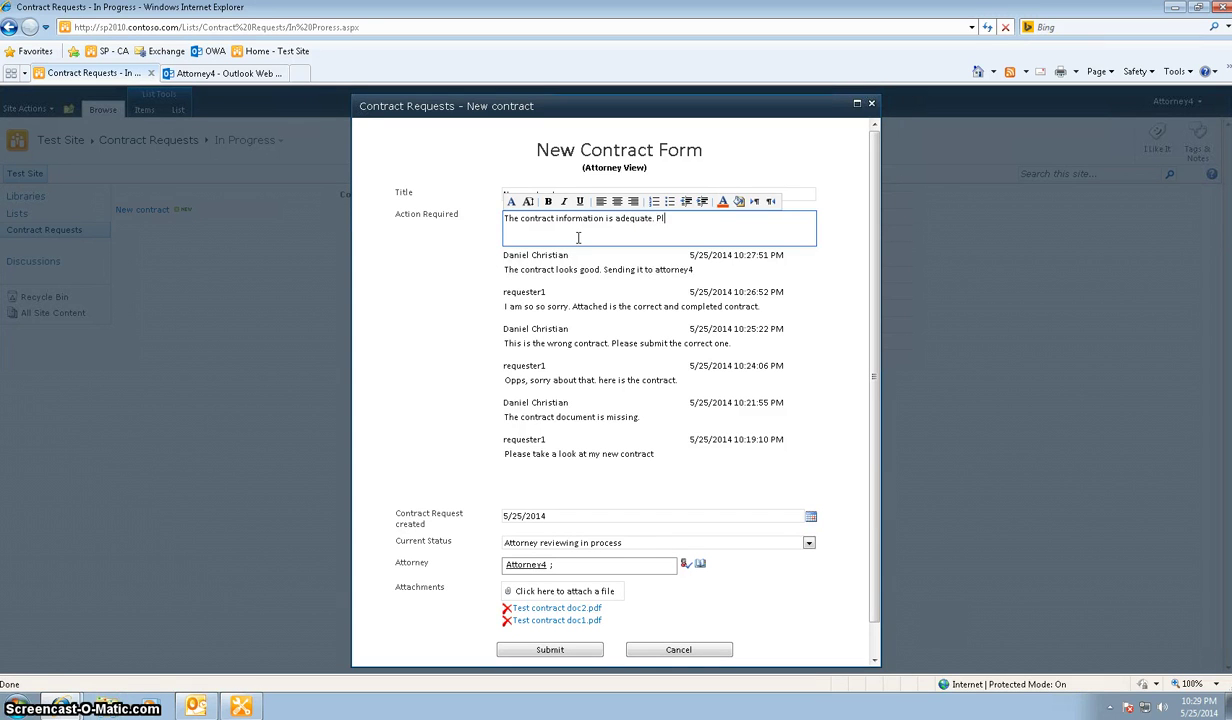
{"action": "type", "text": "ase provide more info."}
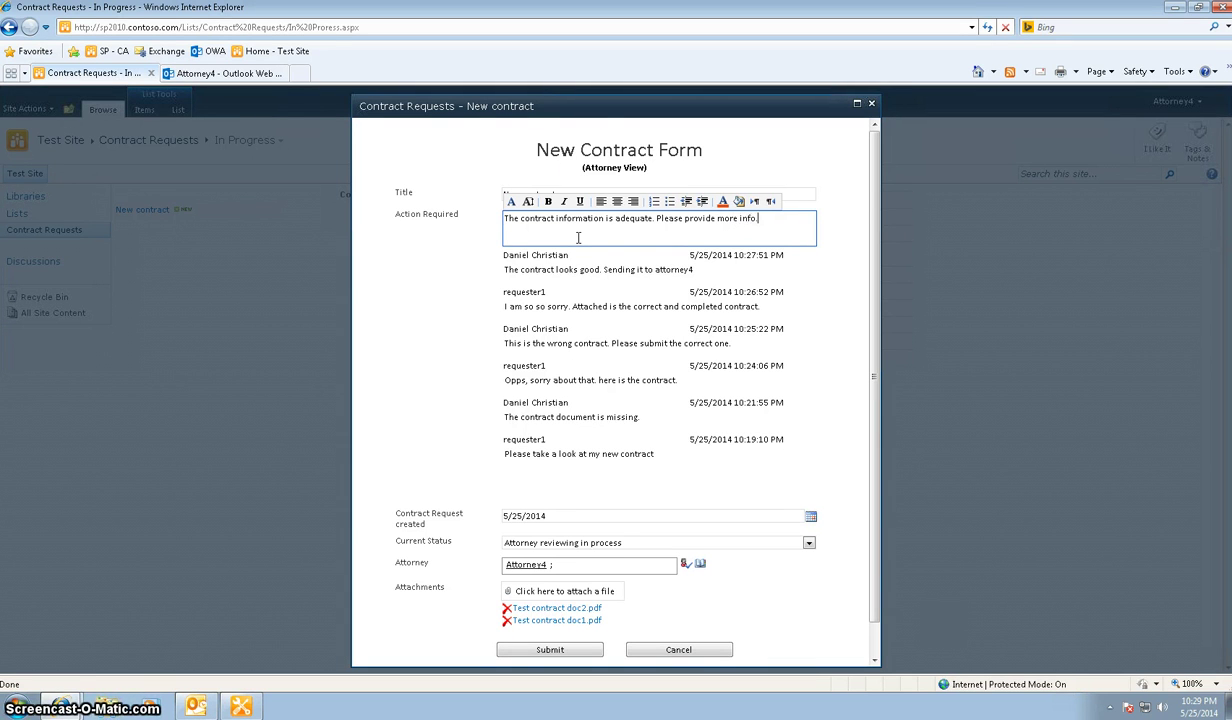
{"action": "left_click", "coordinate": [806, 543]}
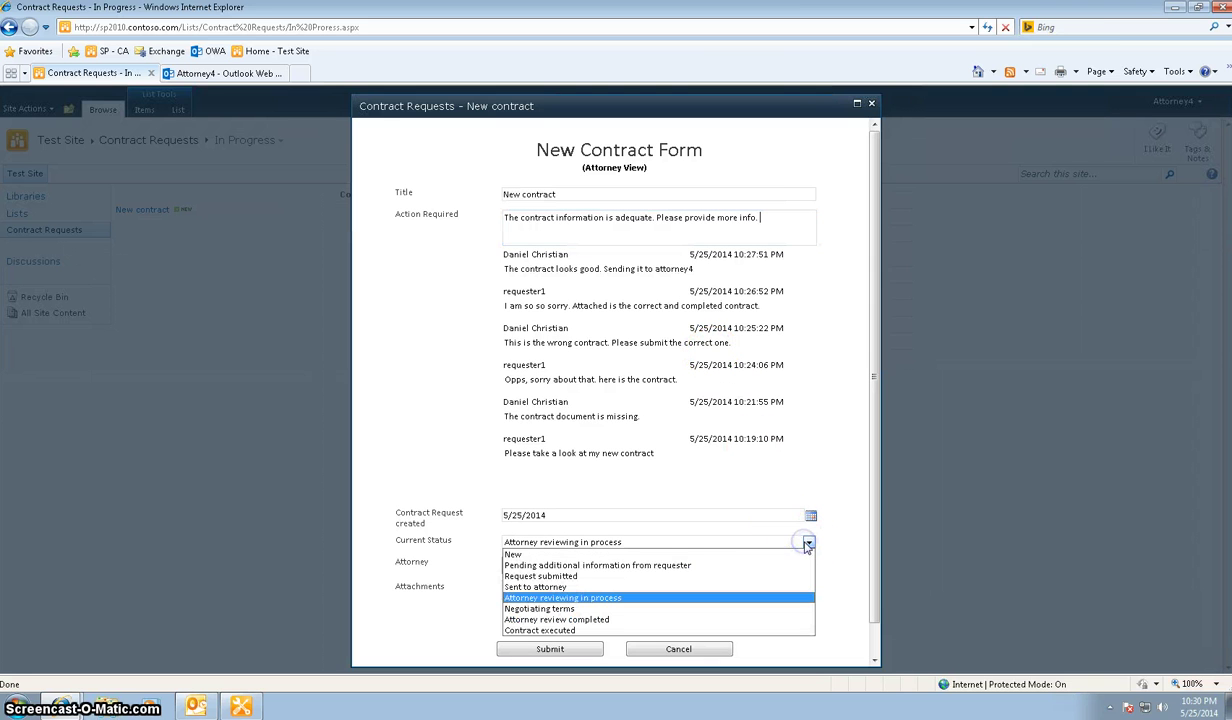
{"action": "left_click", "coordinate": [716, 566]}
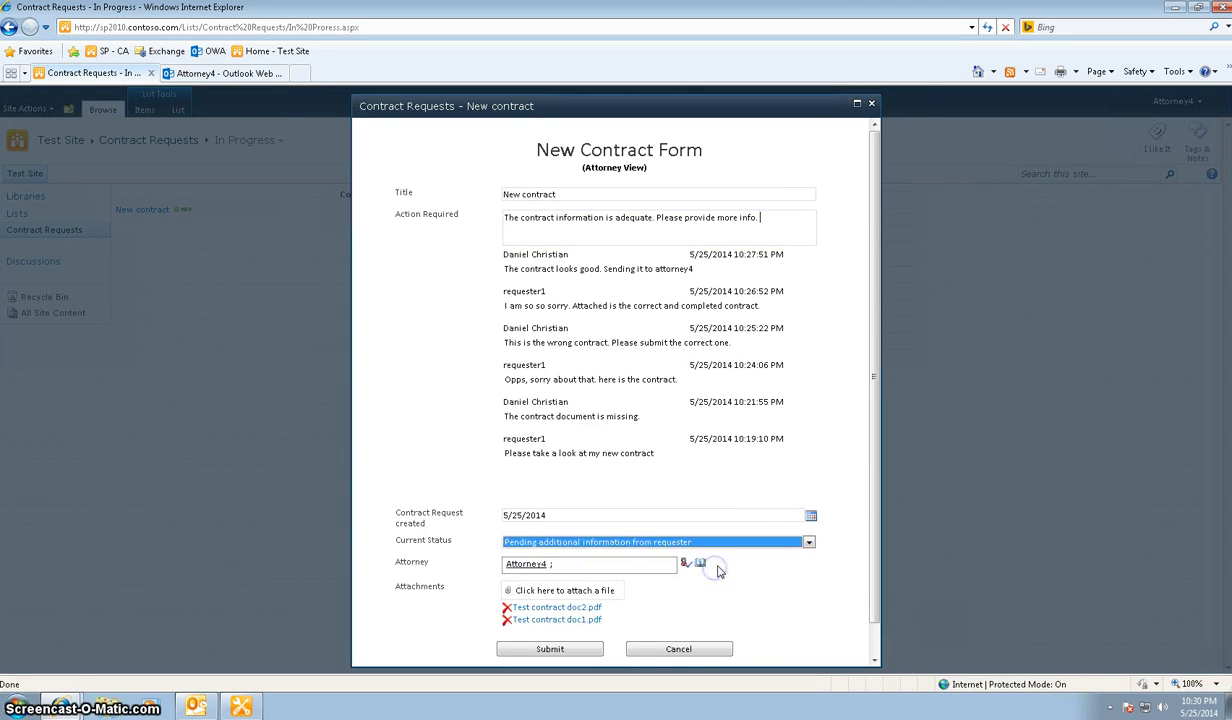
{"action": "left_click", "coordinate": [560, 650]}
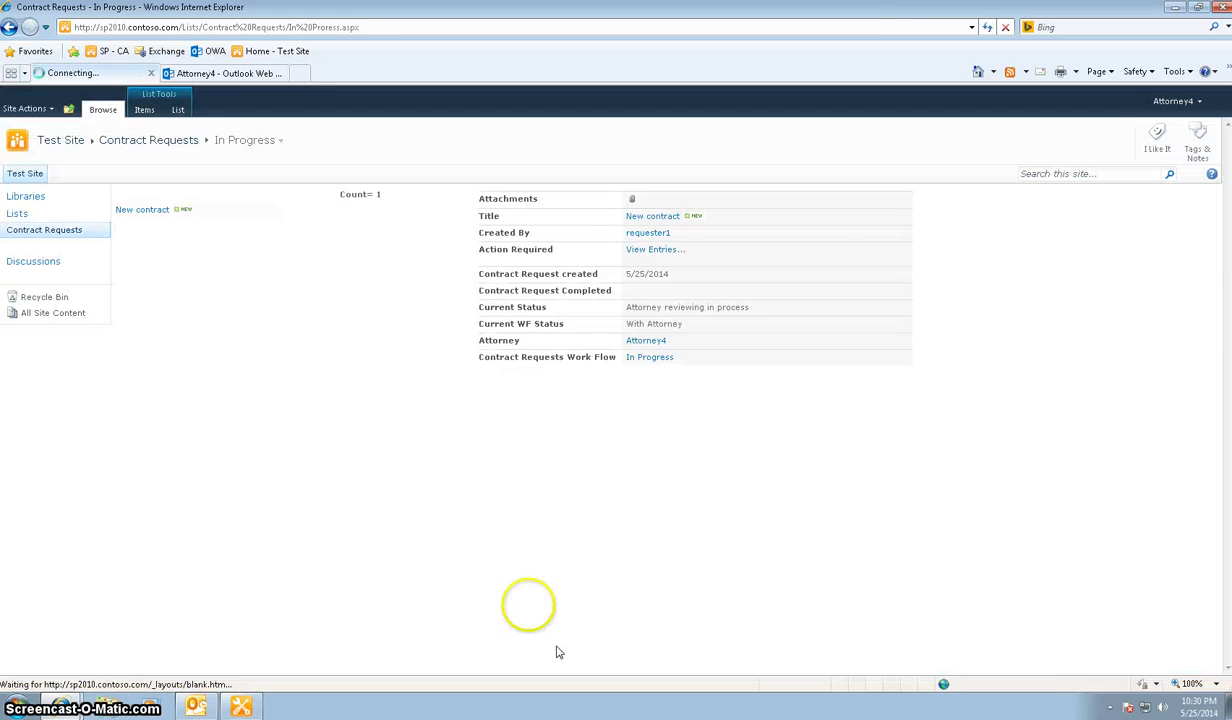
- Sign out of the attorney's Outlook Web App mailbox, then go back to the In Progress contract list
{"action": "left_click", "coordinate": [249, 77]}
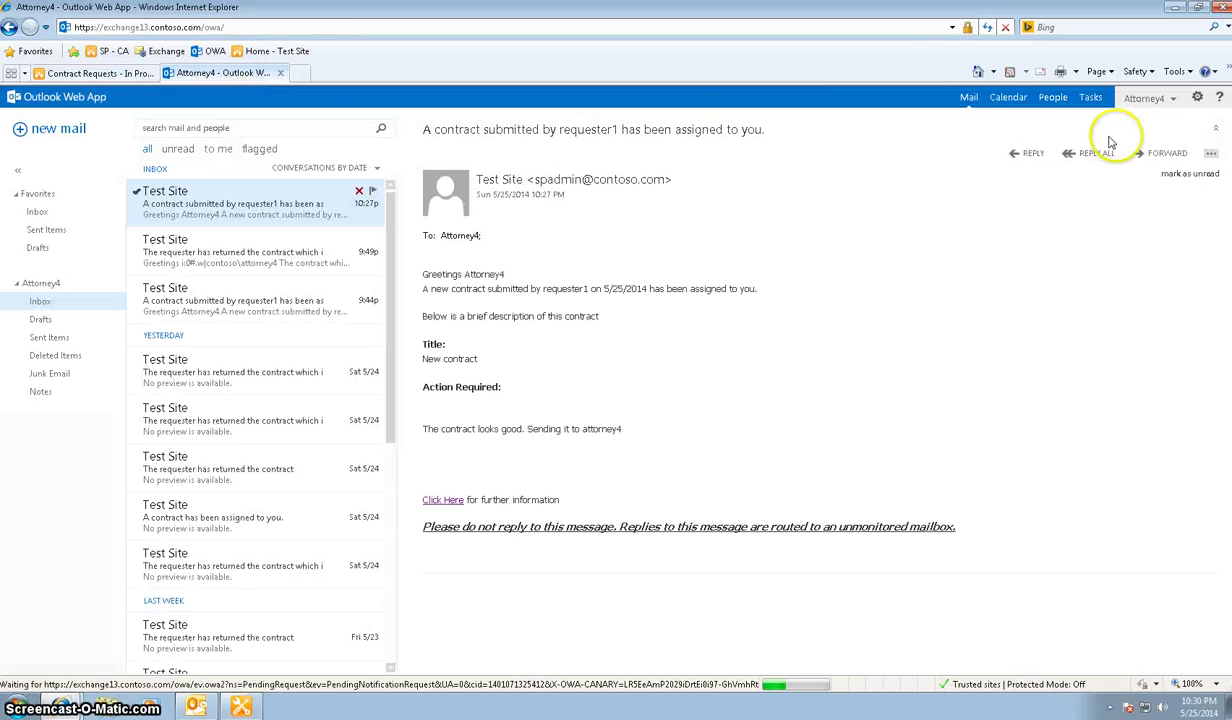
{"action": "left_click", "coordinate": [1148, 98]}
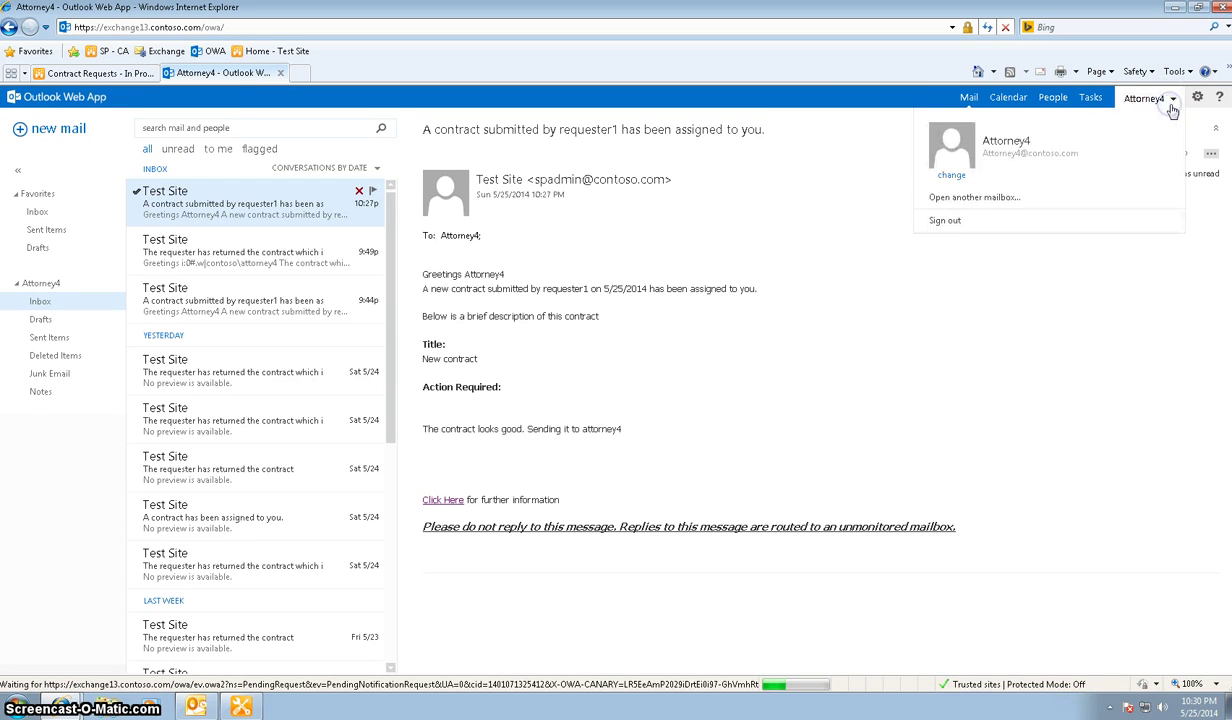
{"action": "left_click", "coordinate": [948, 222]}
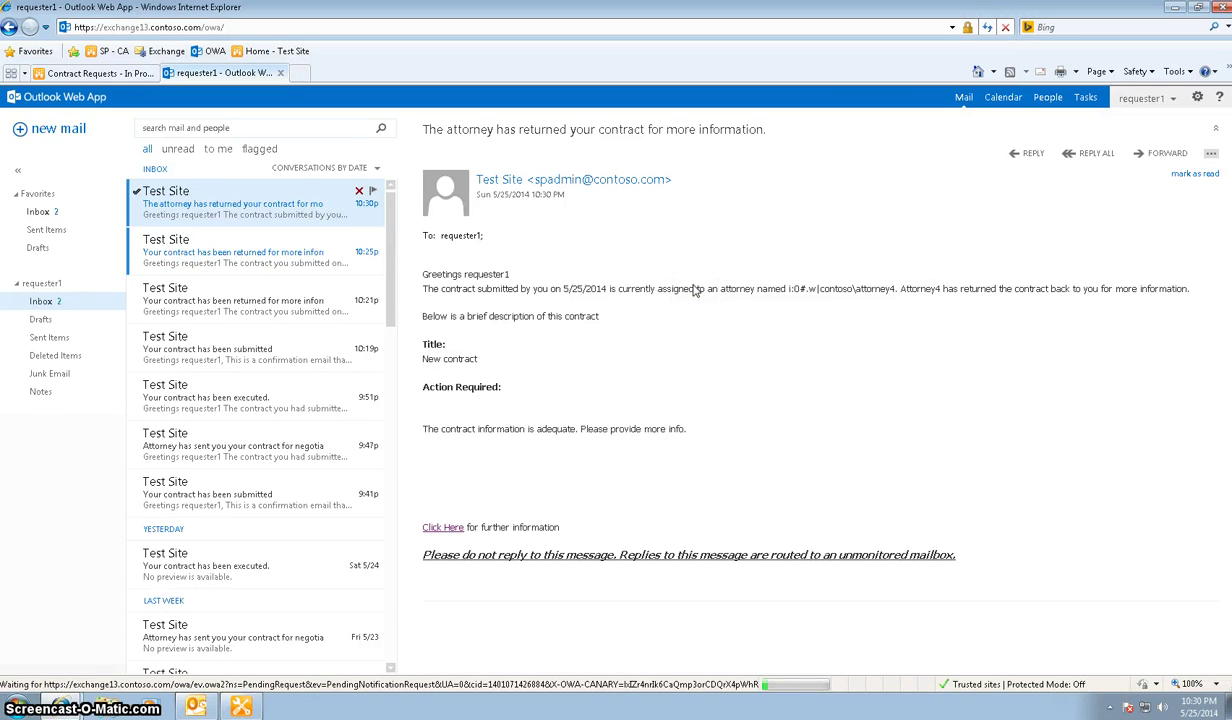
{"action": "left_click", "coordinate": [90, 75]}
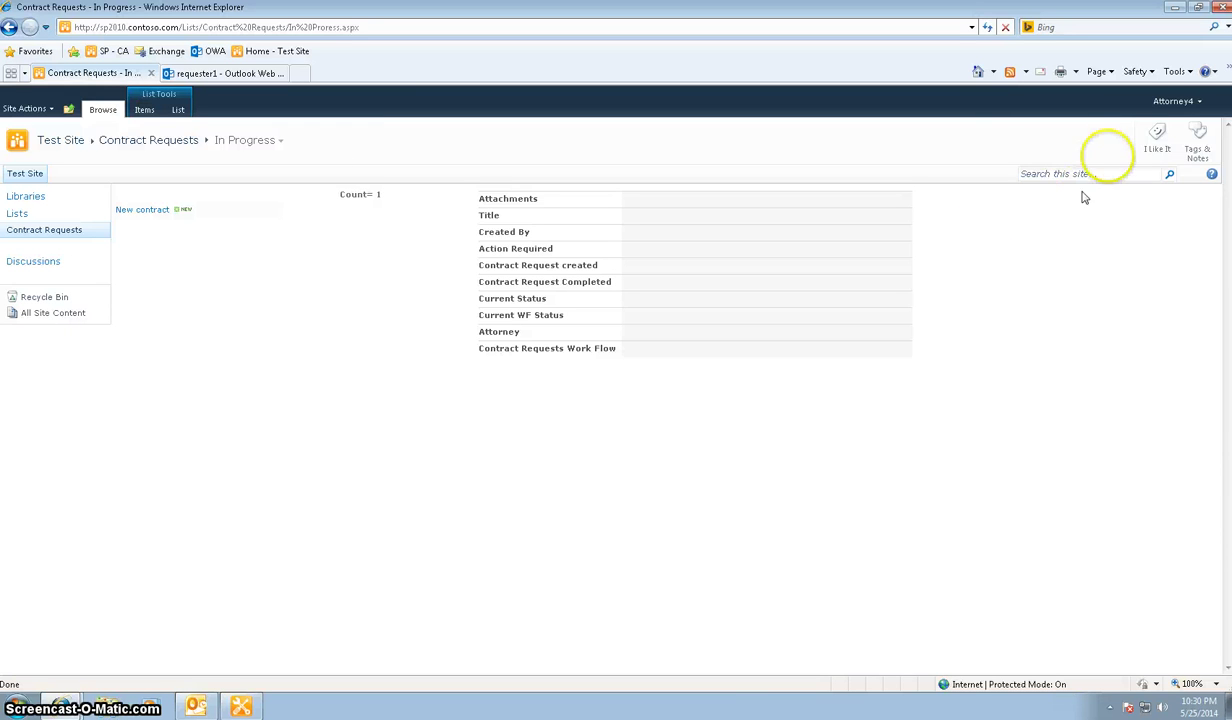
- Use Sign in as Different User to log in with the requester's account, correcting the user name
{"action": "left_click", "coordinate": [1174, 103]}
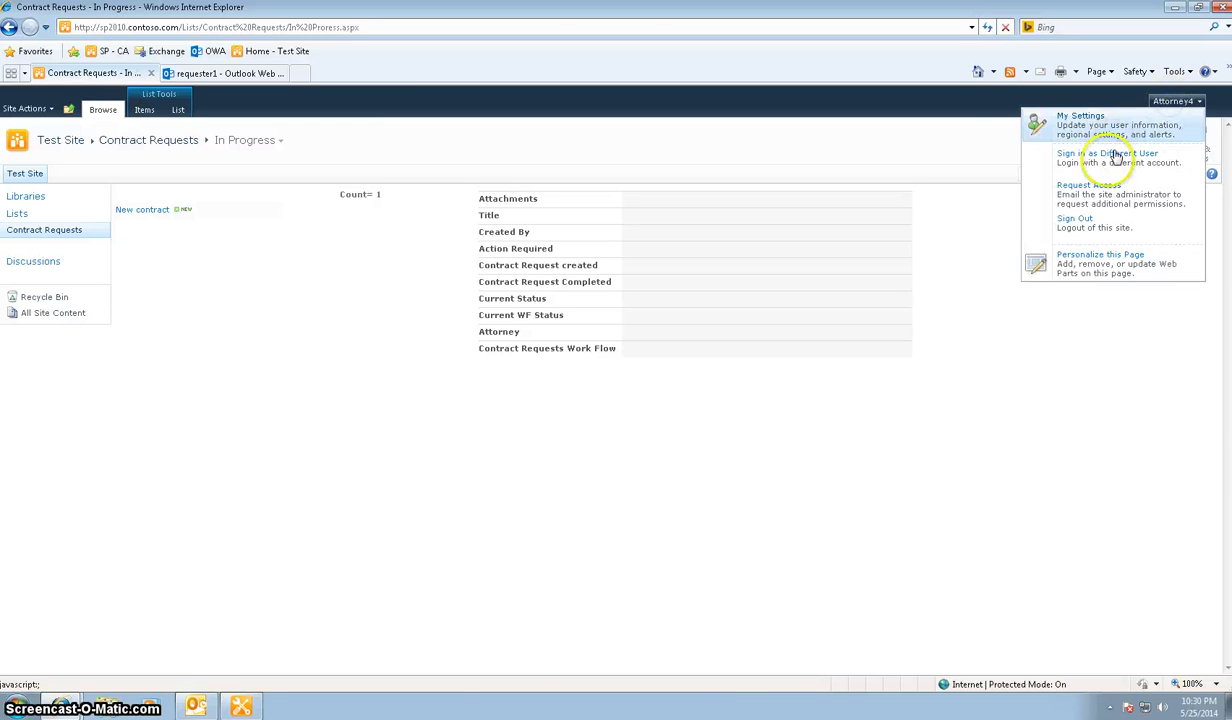
{"action": "left_click", "coordinate": [1035, 166]}
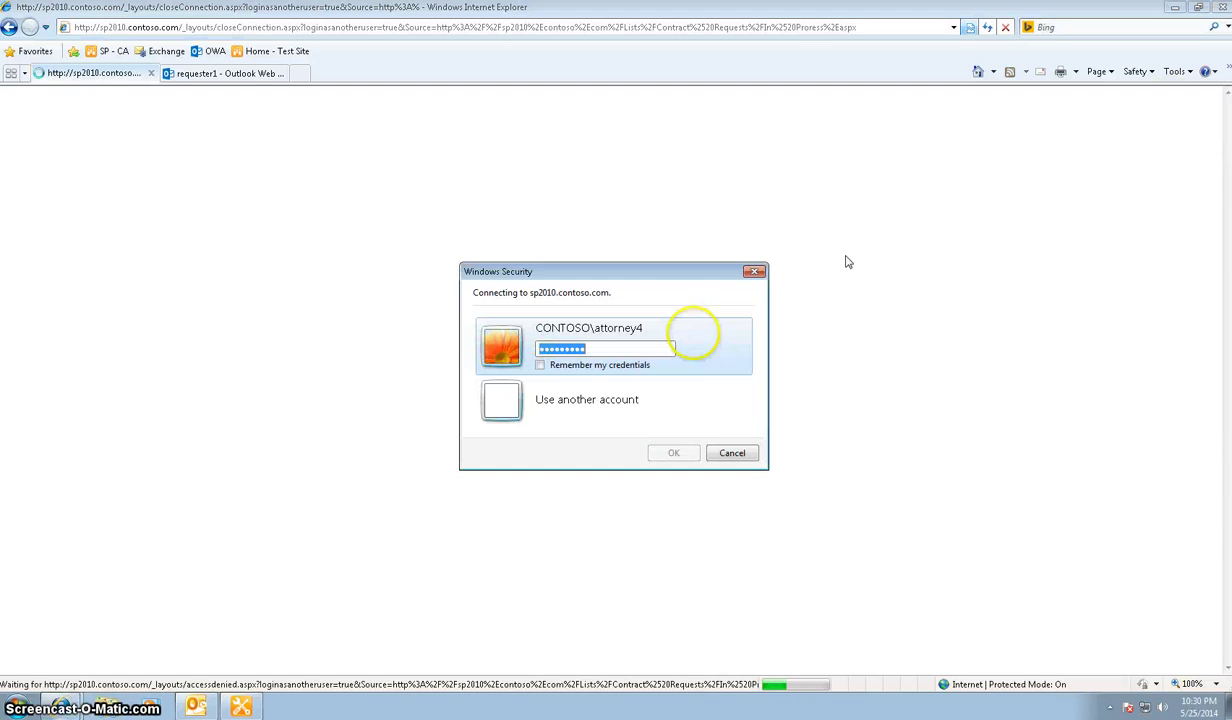
{"action": "left_click", "coordinate": [630, 398]}
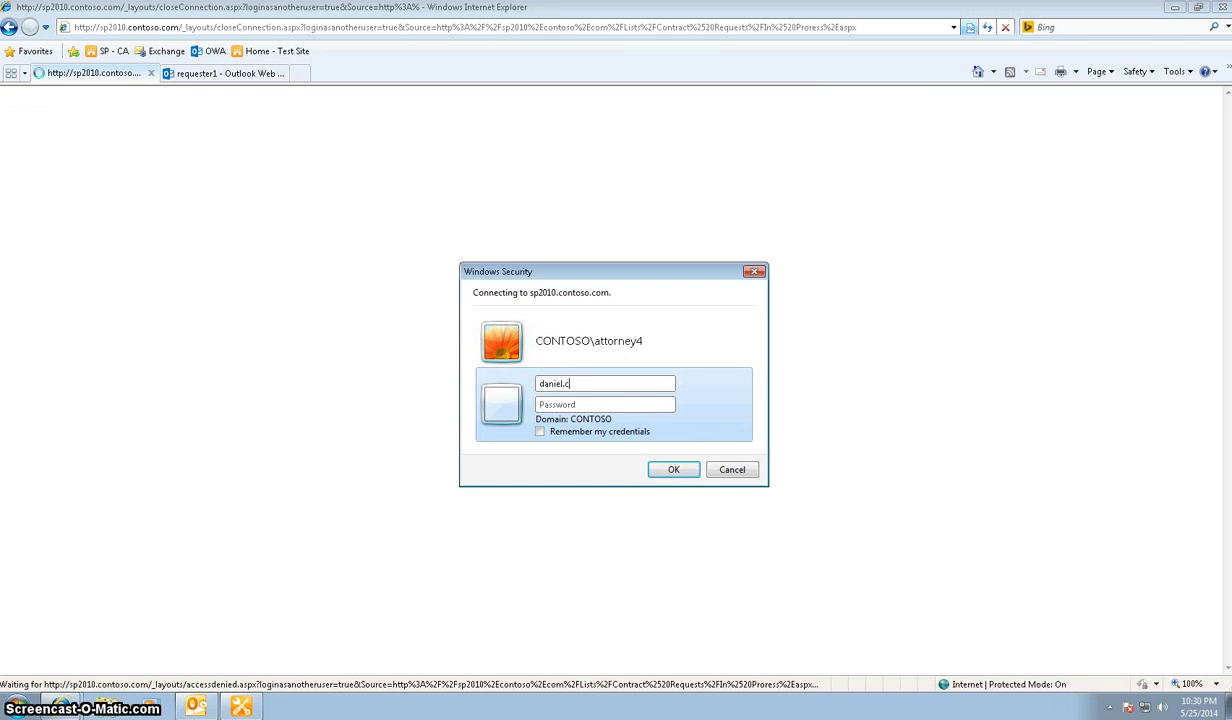
{"action": "key", "text": "BackSpace"}
{"action": "key", "text": "Return"}
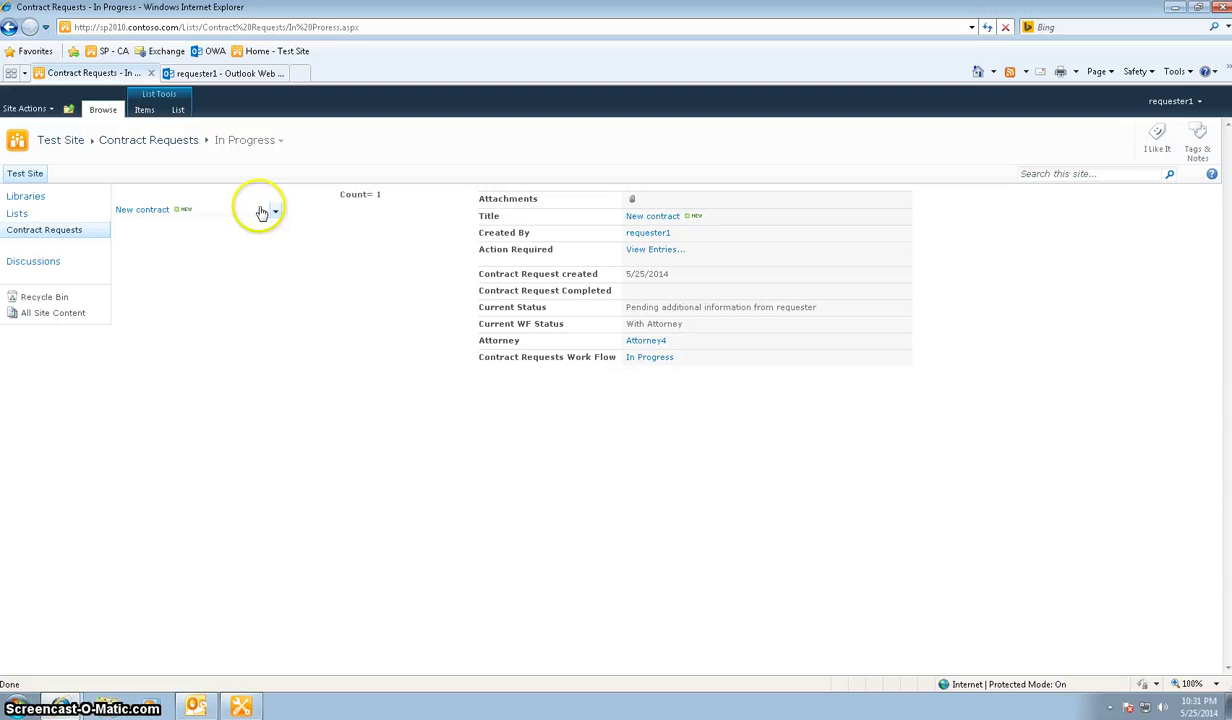
- Edit the New contract item, enter 'I know what the problem is. The reason was because ....' in Action Required, and submit
{"action": "left_click", "coordinate": [276, 214]}
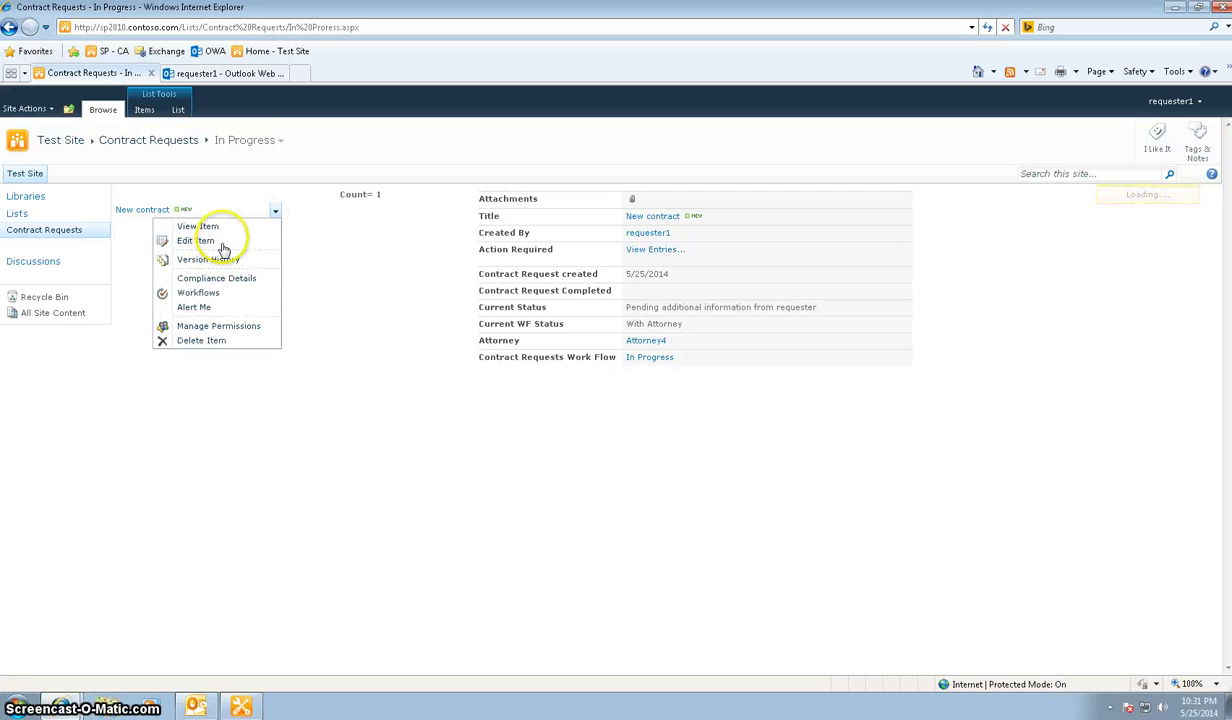
{"action": "left_click", "coordinate": [223, 242]}
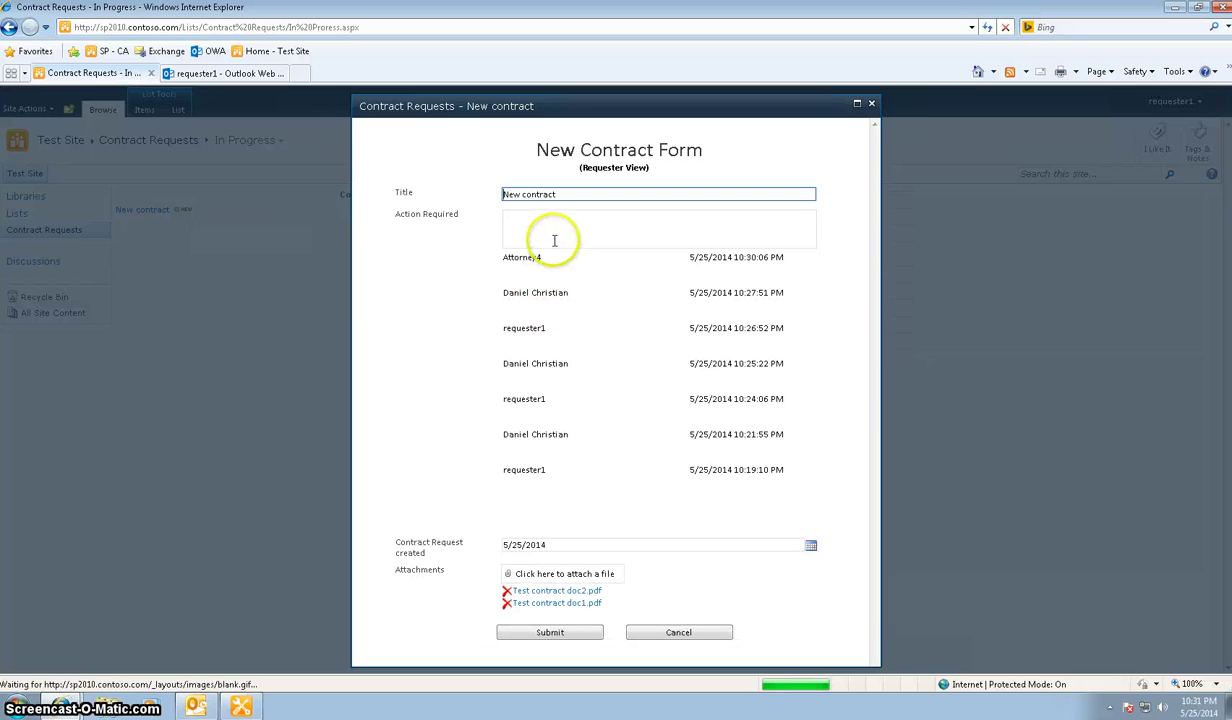
{"action": "left_click", "coordinate": [554, 238]}
{"action": "type", "text": "I"}
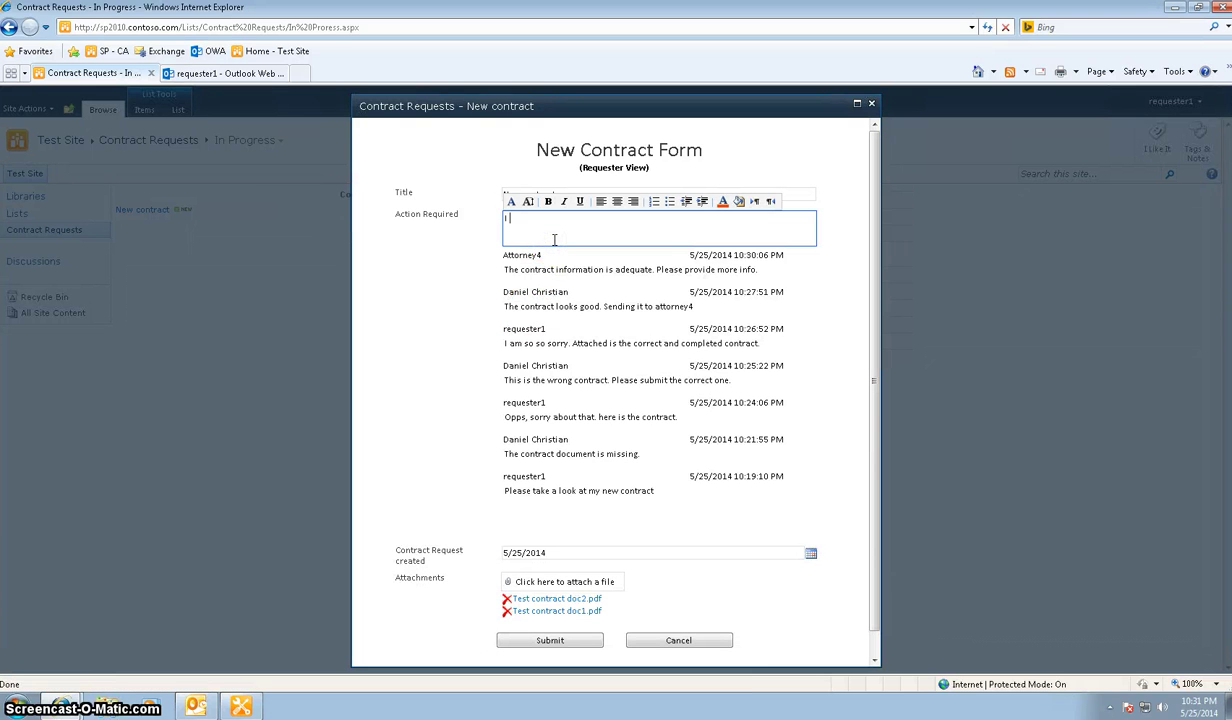
{"action": "type", "text": " know what the problem h"}
{"action": "type", "text": "he reason was because ..."}
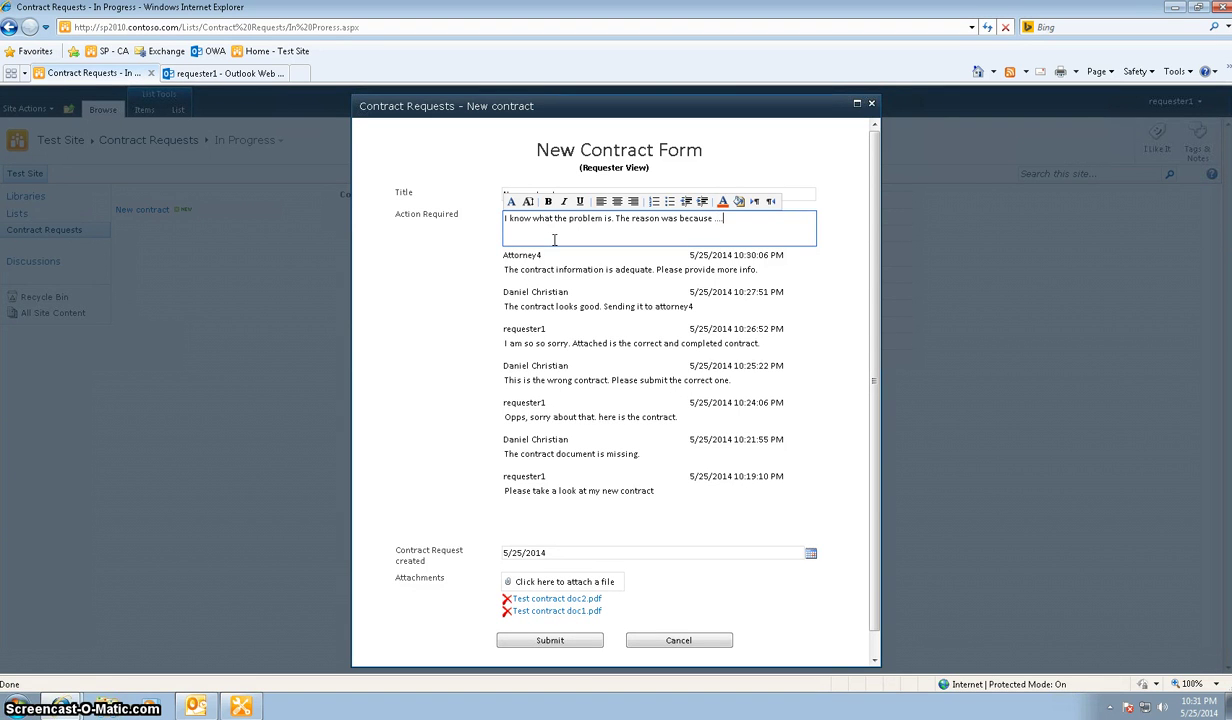
{"action": "left_click", "coordinate": [564, 540]}
{"action": "left_click", "coordinate": [545, 641]}
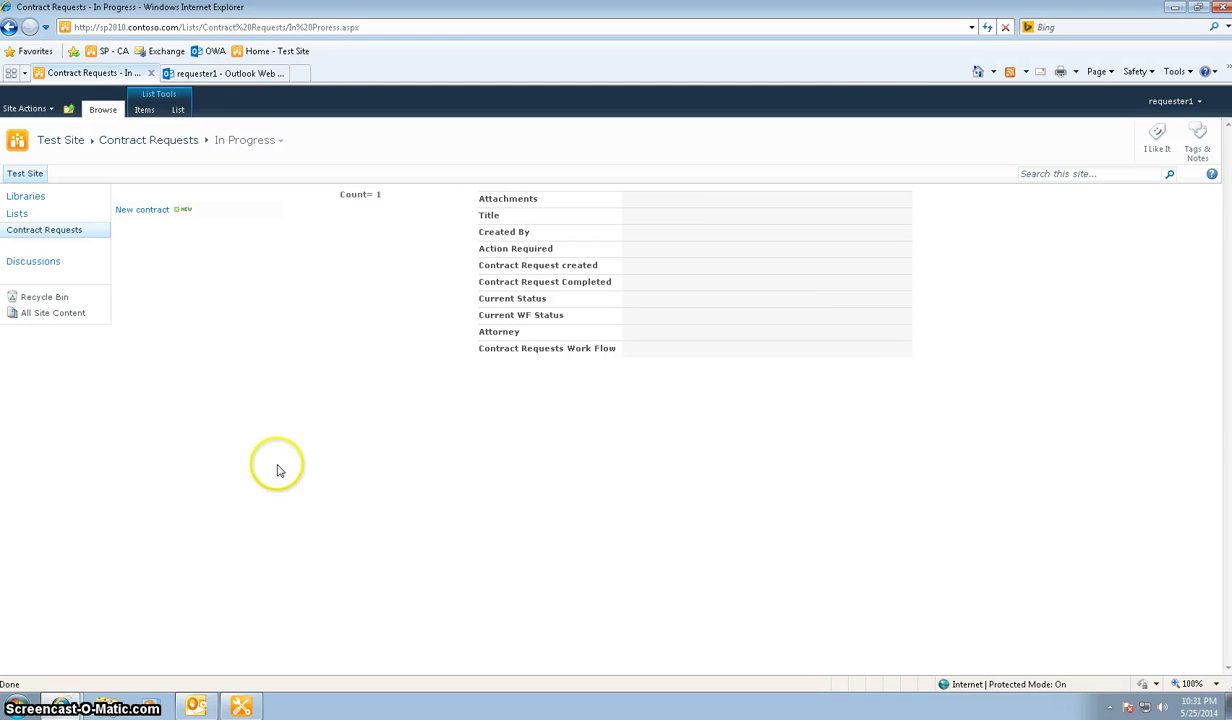
- In the requester's webmail, read the 10:25p and 10:30p returned-contract notices
{"action": "left_click", "coordinate": [234, 75]}
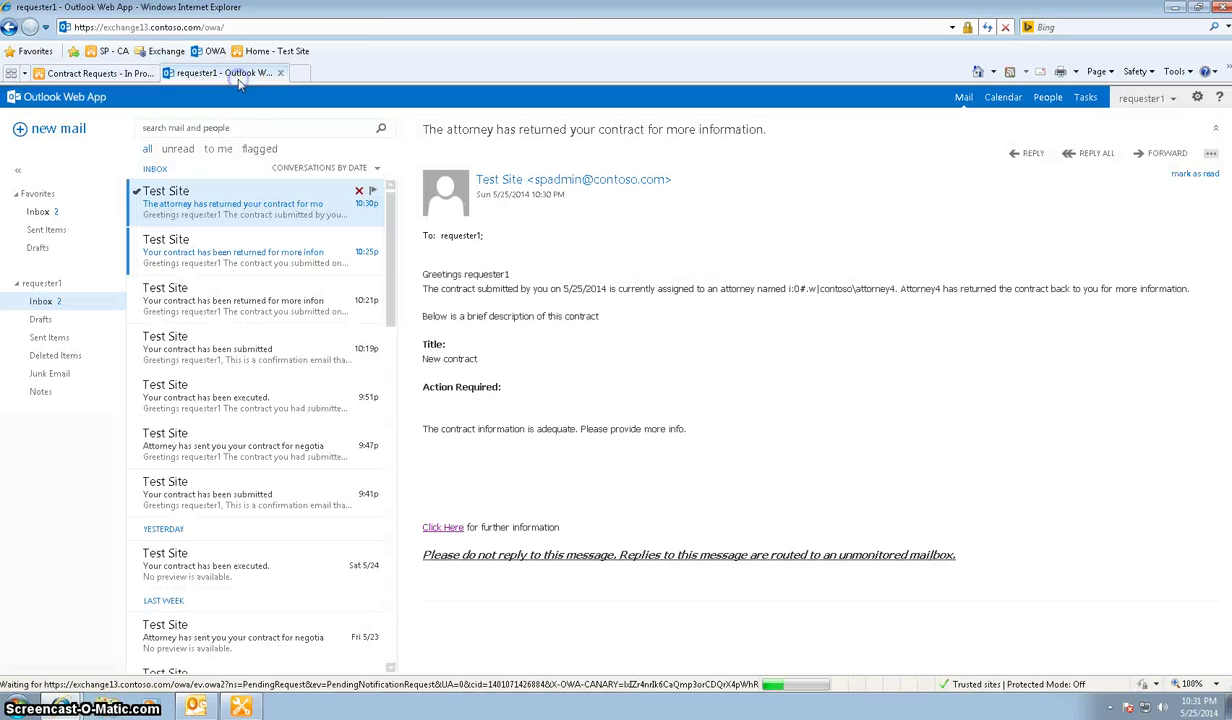
{"action": "left_click", "coordinate": [264, 246]}
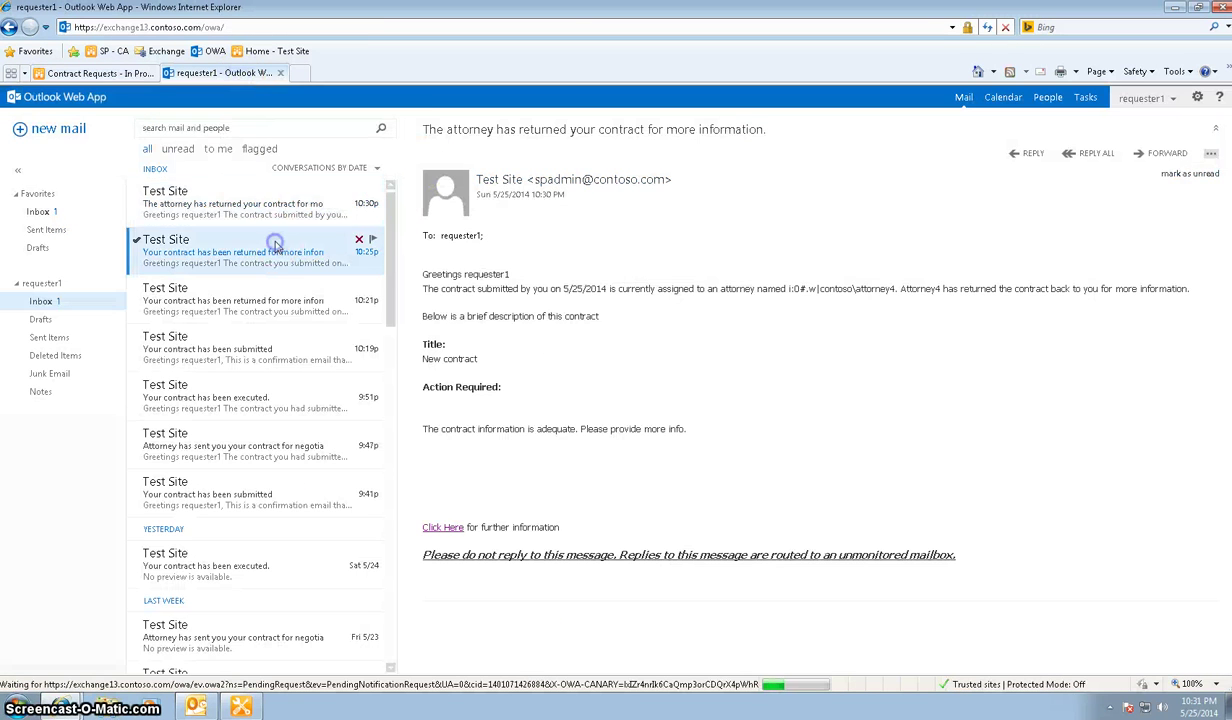
{"action": "left_click", "coordinate": [253, 192]}
{"action": "left_click", "coordinate": [234, 250]}
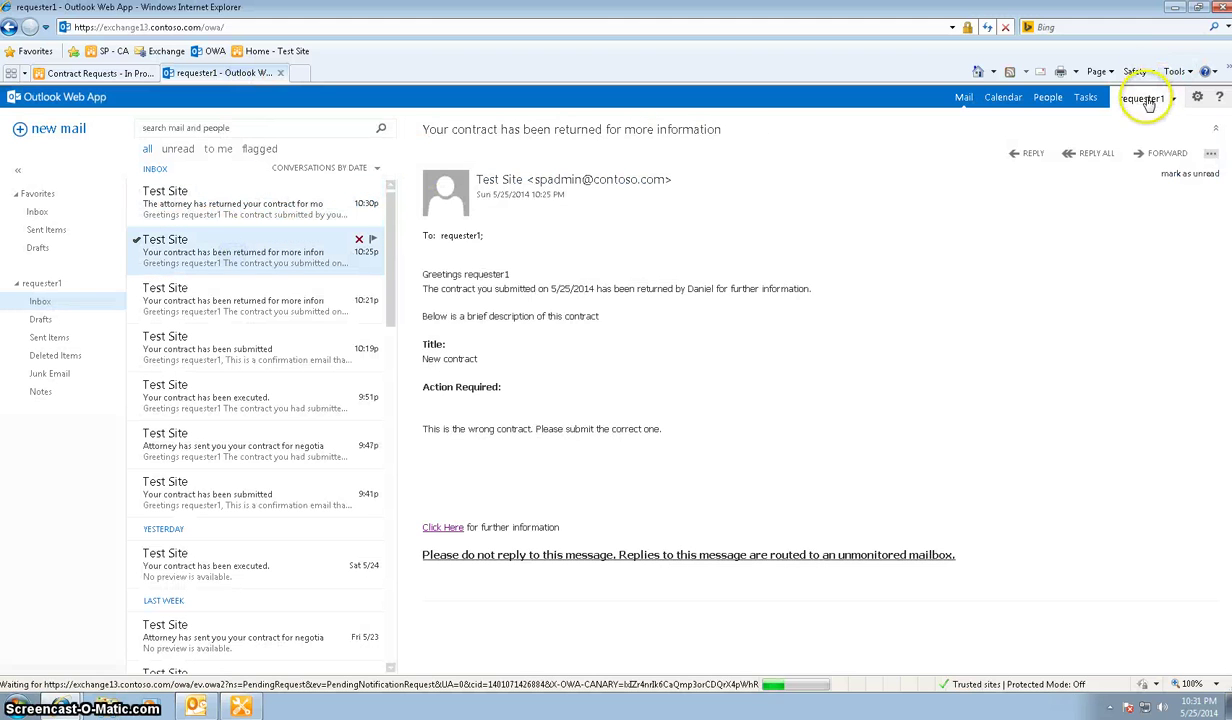
- Sign out of the requester's Outlook Web App mailbox
{"action": "left_click", "coordinate": [1143, 99]}
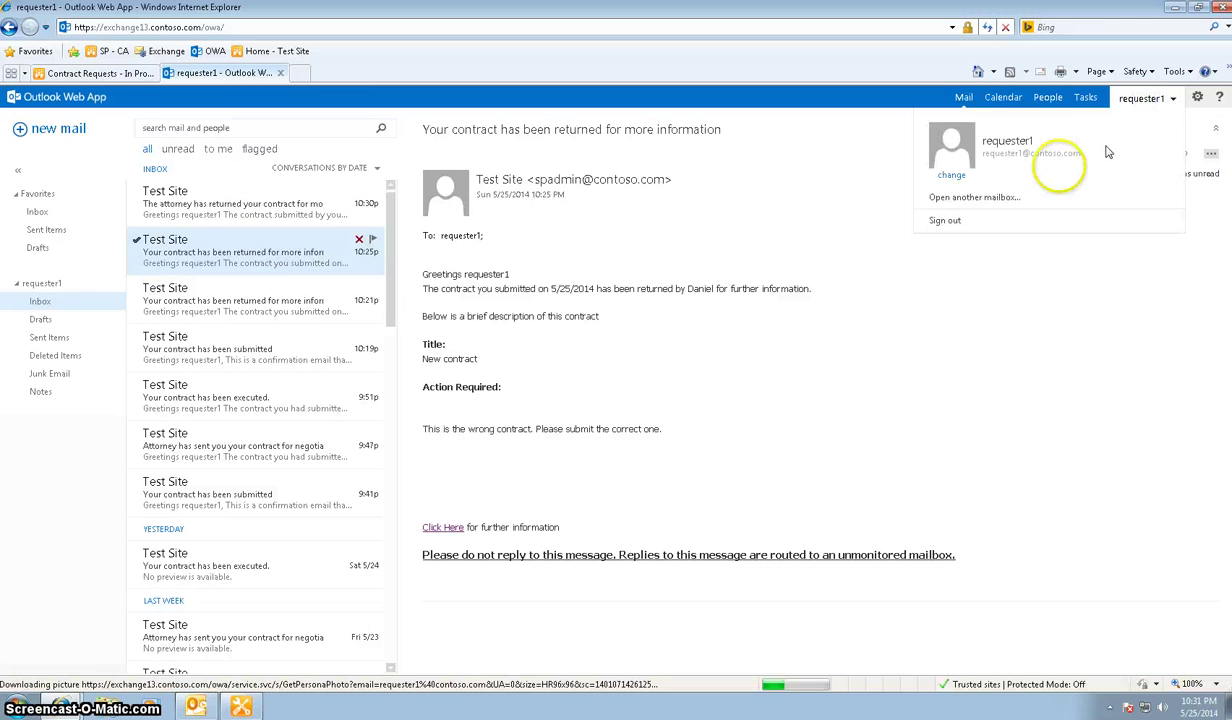
{"action": "left_click", "coordinate": [928, 222]}
{"action": "left_click", "coordinate": [693, 297]}
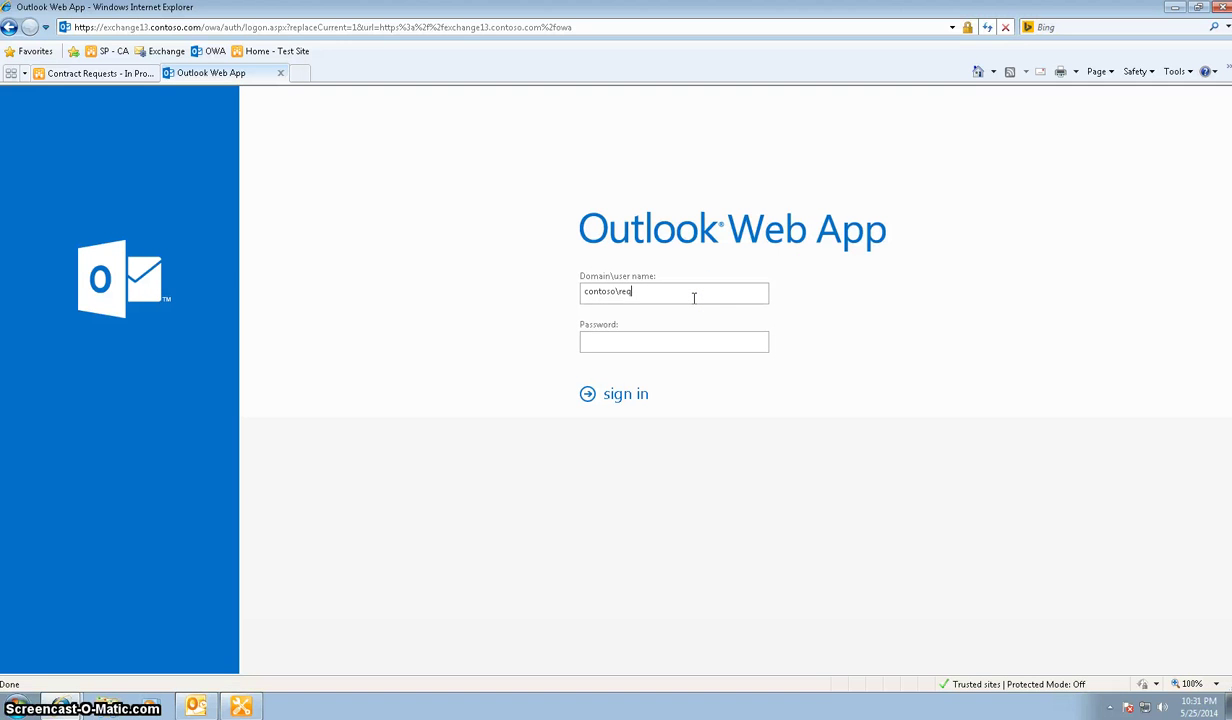
- Sign in to Outlook Web App with the fourth attorney's user name and account password
{"action": "key", "text": "BackSpace"}
{"action": "key", "text": "BackSpace"}
{"action": "key", "text": "BackSpace"}
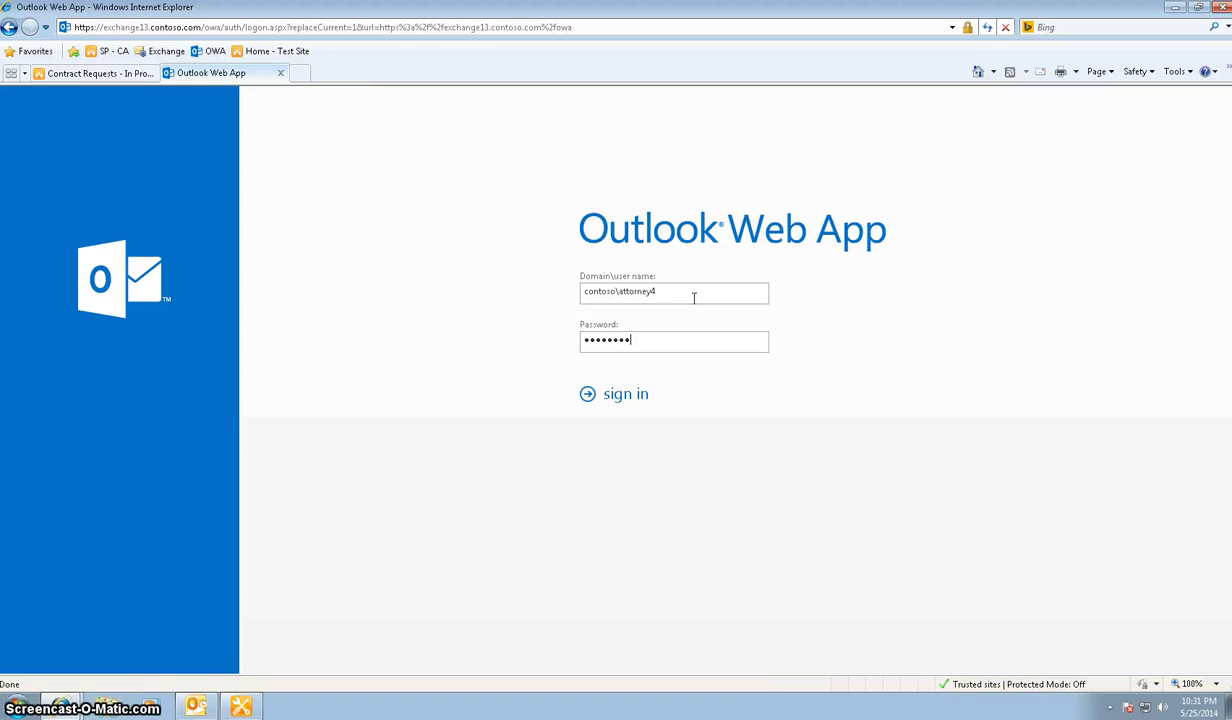
{"action": "key", "text": "Return"}
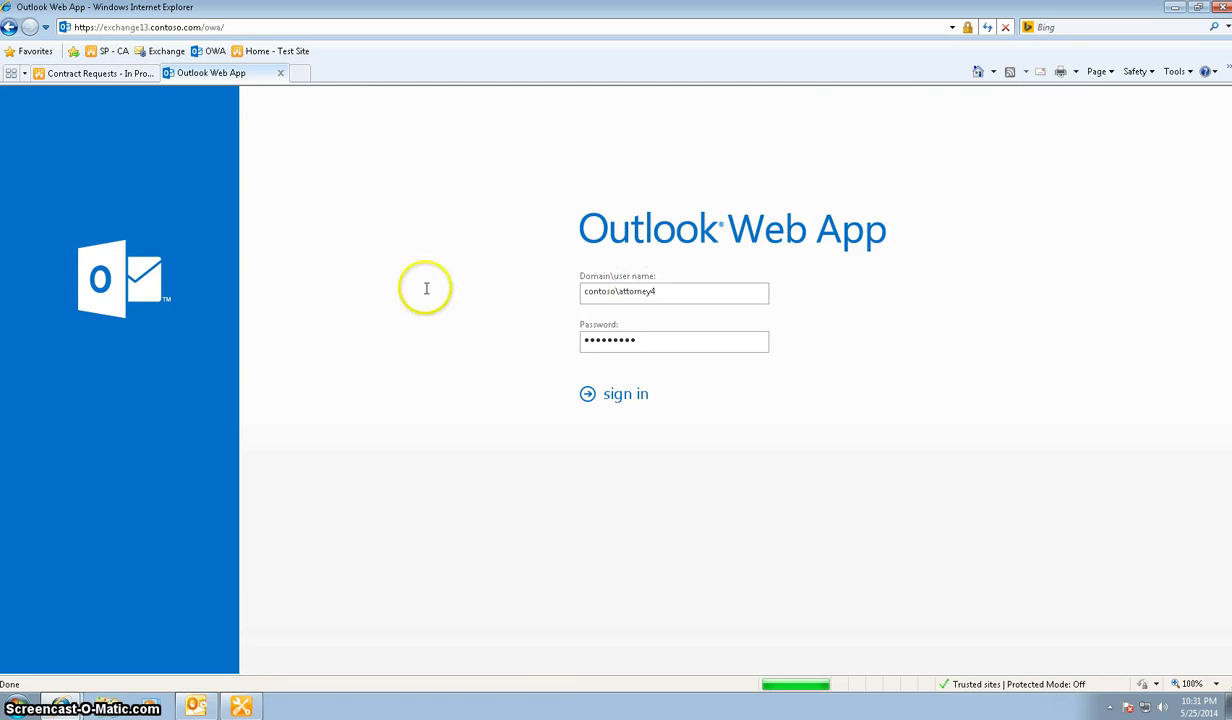
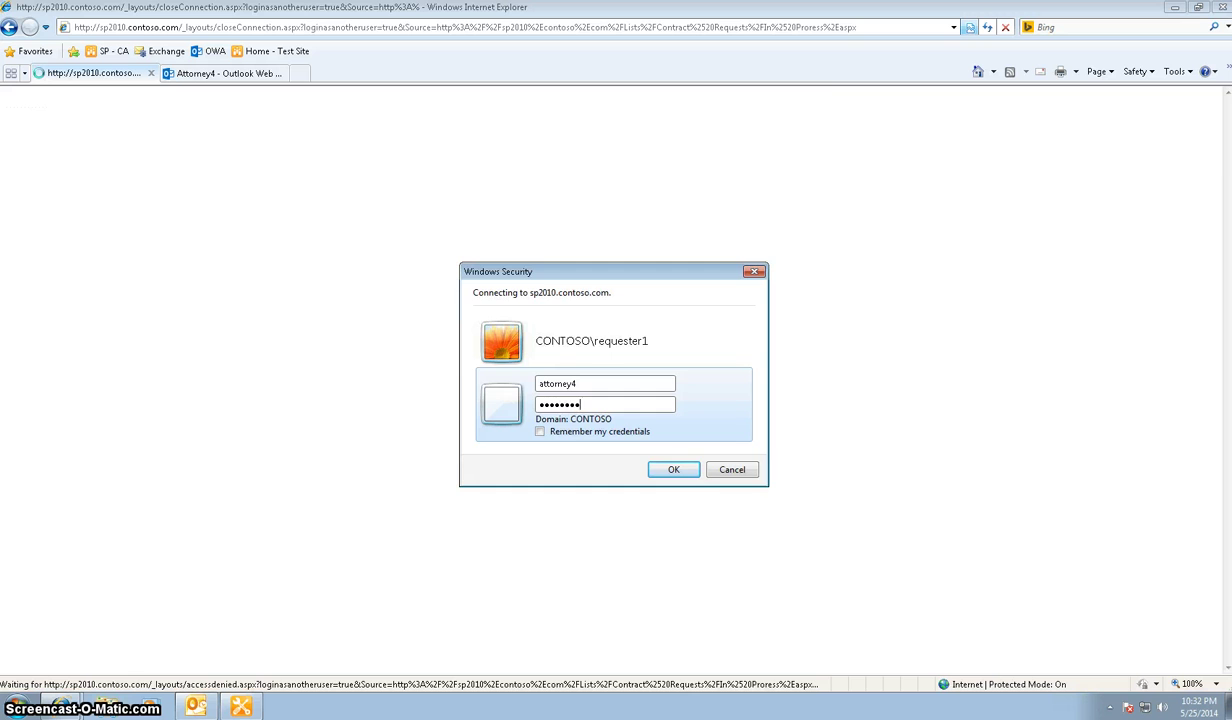
- Sign in as the attorney and open the New contract request in its edit form
{"action": "key", "text": "Return"}
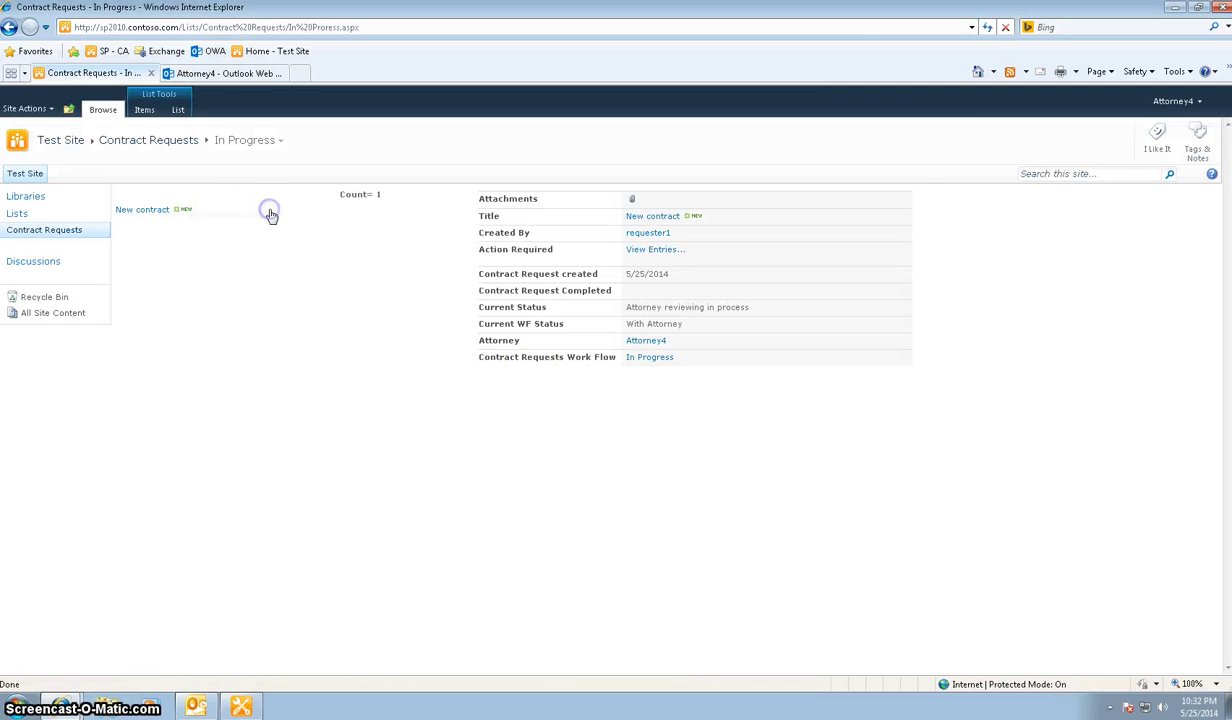
{"action": "left_click", "coordinate": [270, 215]}
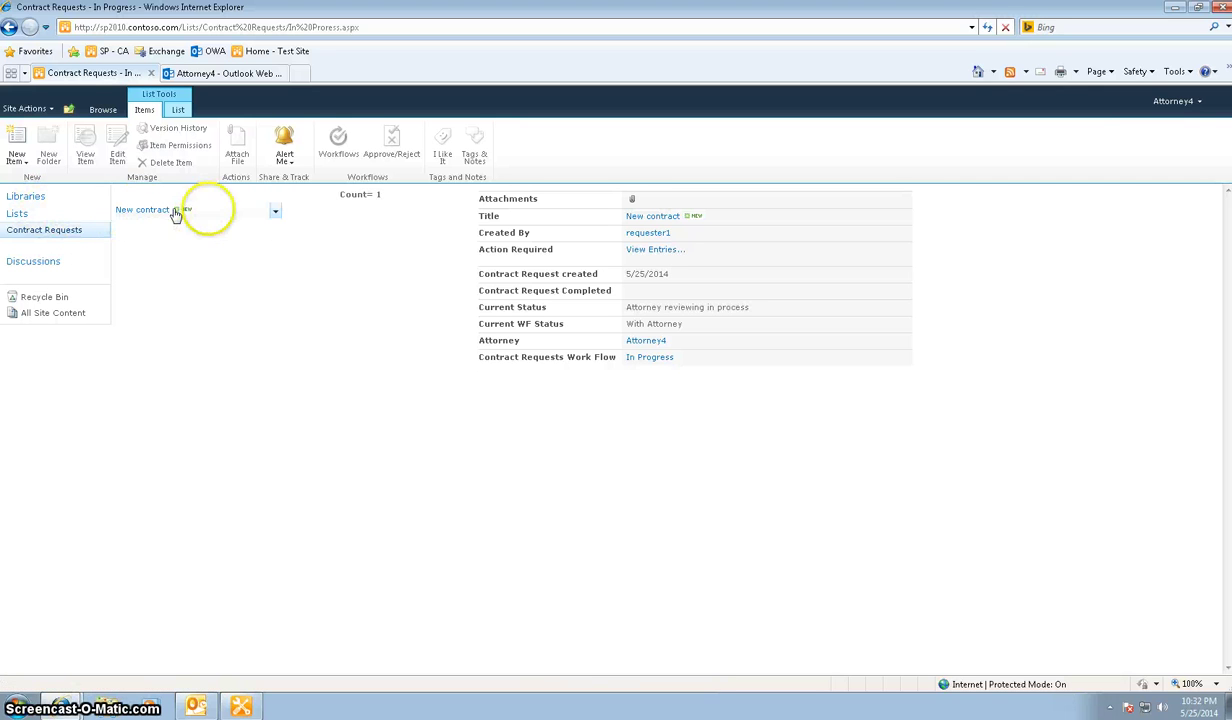
{"action": "left_click", "coordinate": [275, 215]}
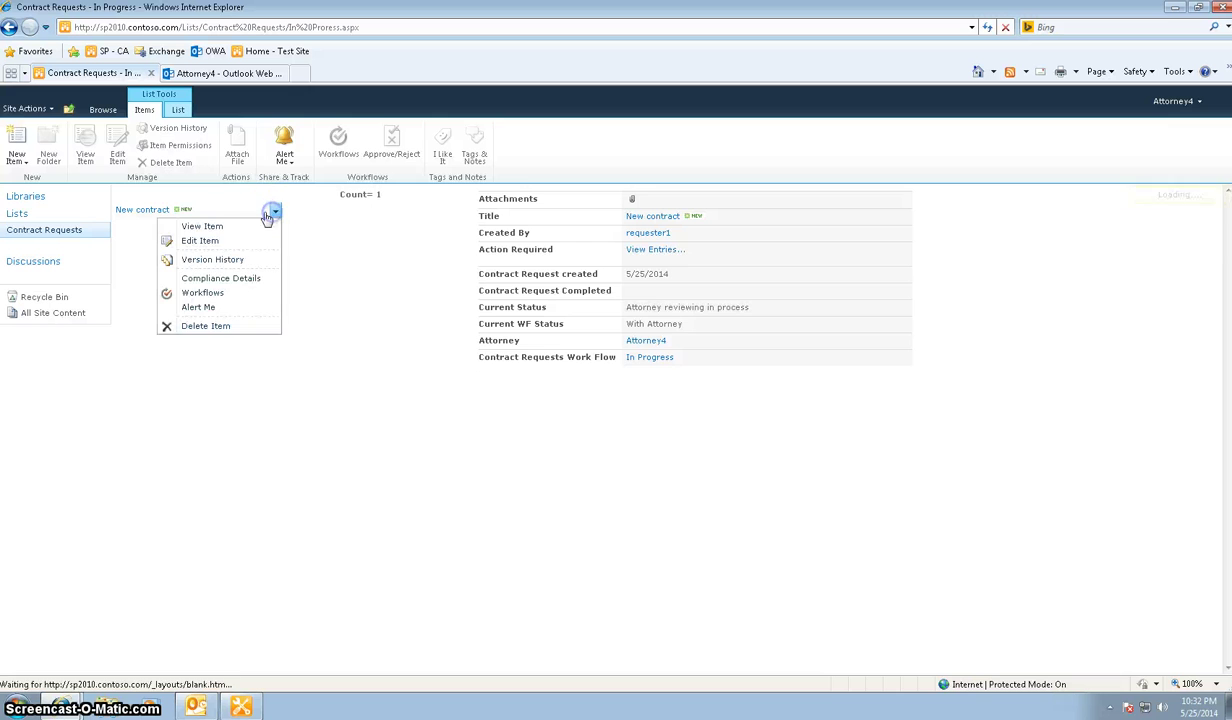
{"action": "left_click", "coordinate": [234, 239]}
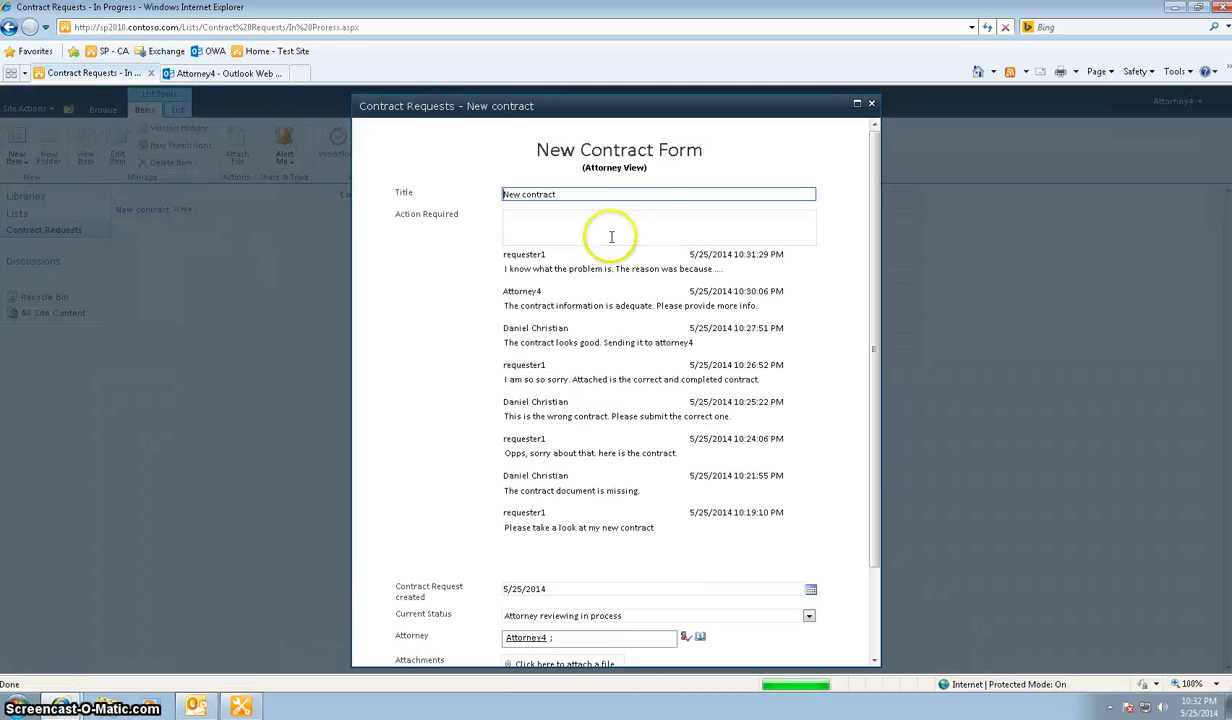
- Comment 'Does not make sense. Please provide documentation.', set status Pending additional information from requester, and submit
{"action": "left_click", "coordinate": [611, 234]}
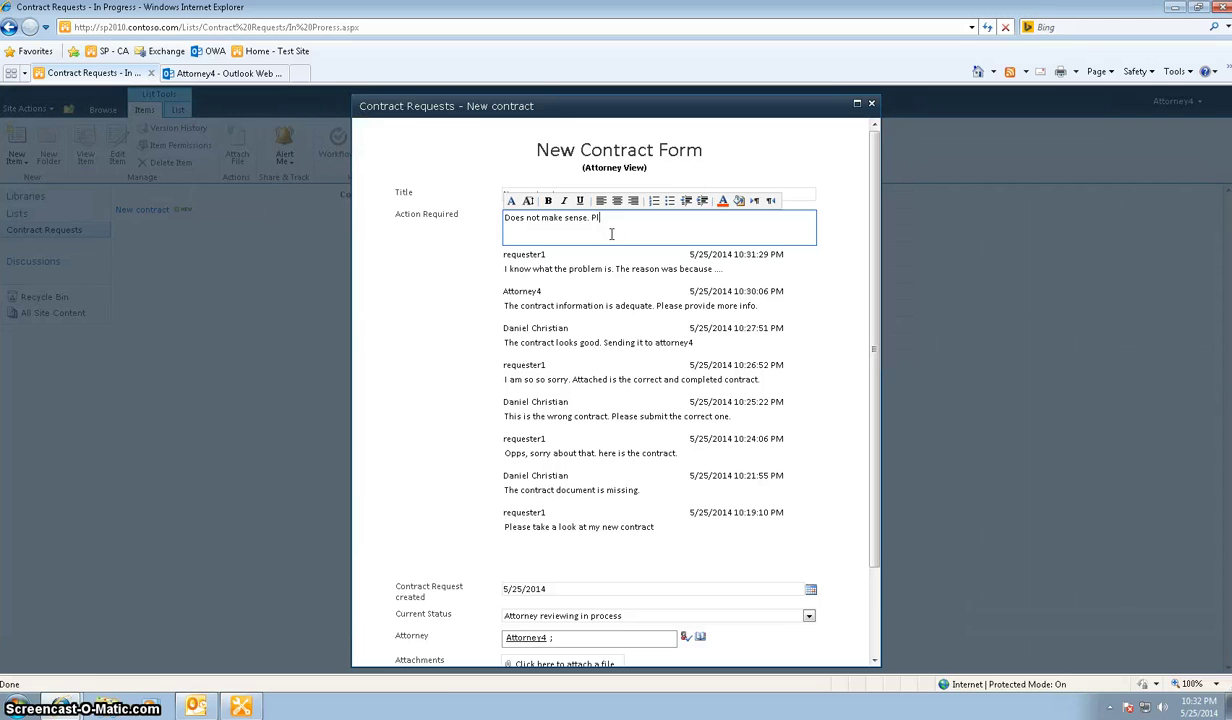
{"action": "type", "text": "documentation."}
{"action": "left_click", "coordinate": [808, 616]}
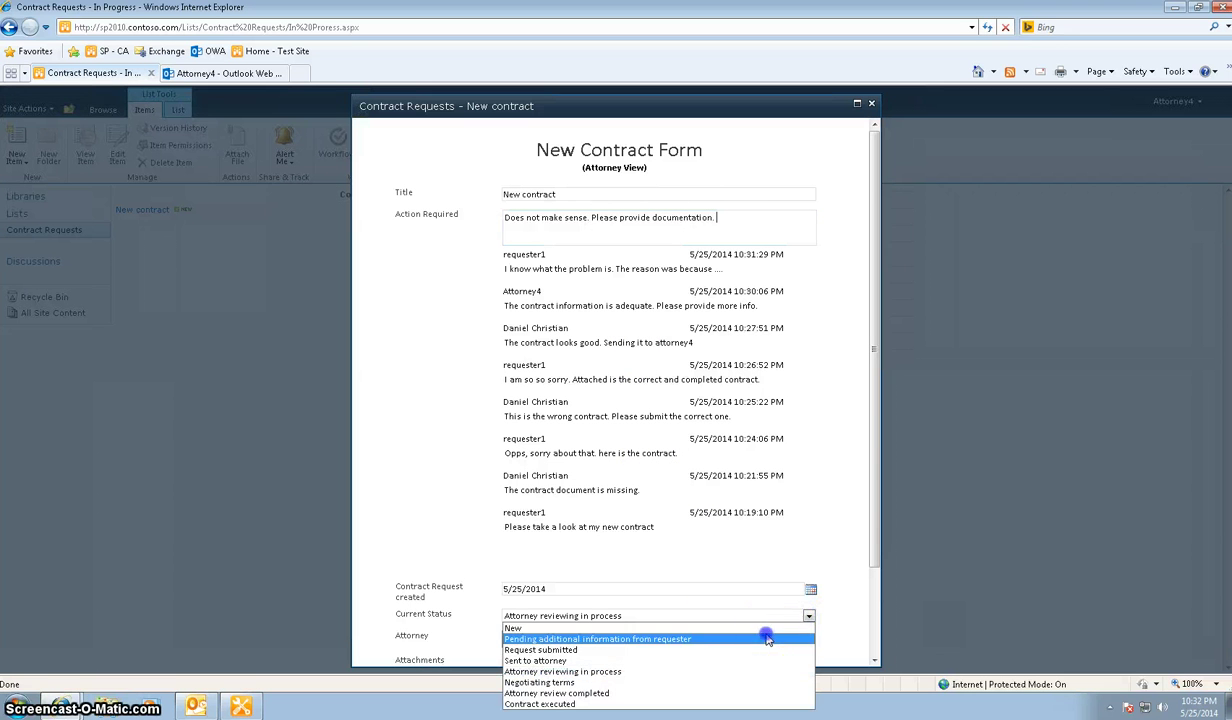
{"action": "left_click", "coordinate": [765, 639]}
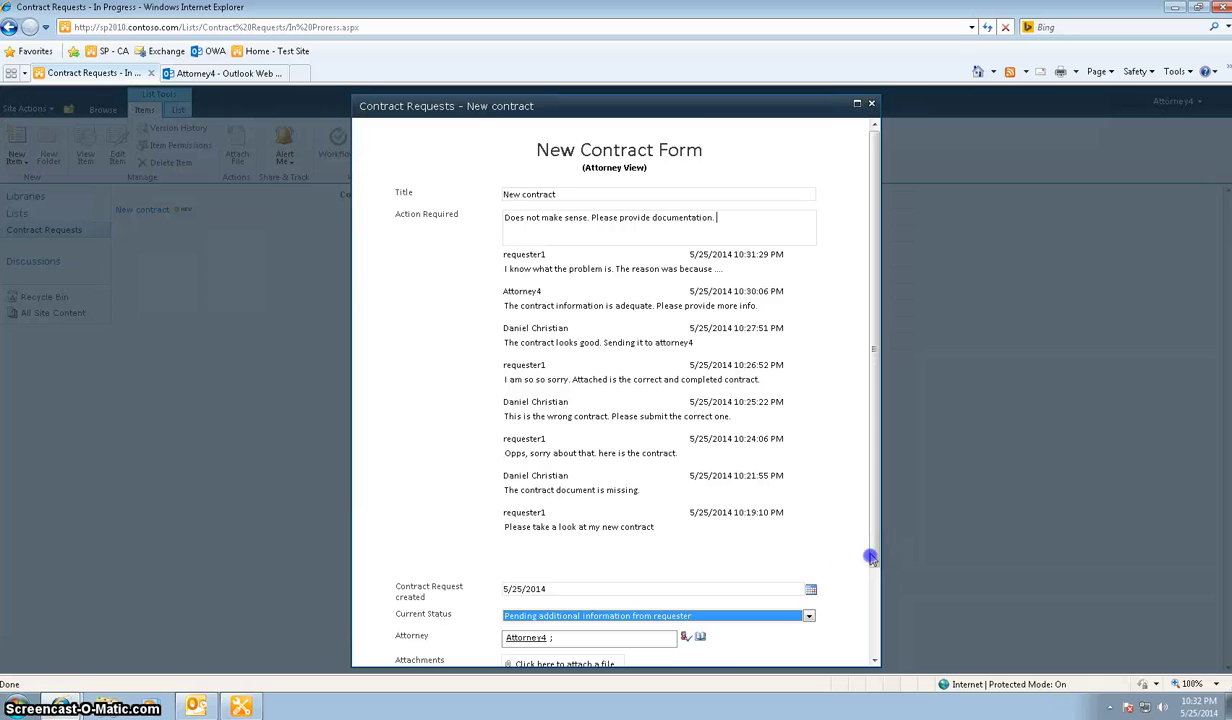
{"action": "left_click_drag", "start_coordinate": [870, 558], "coordinate": [866, 638]}
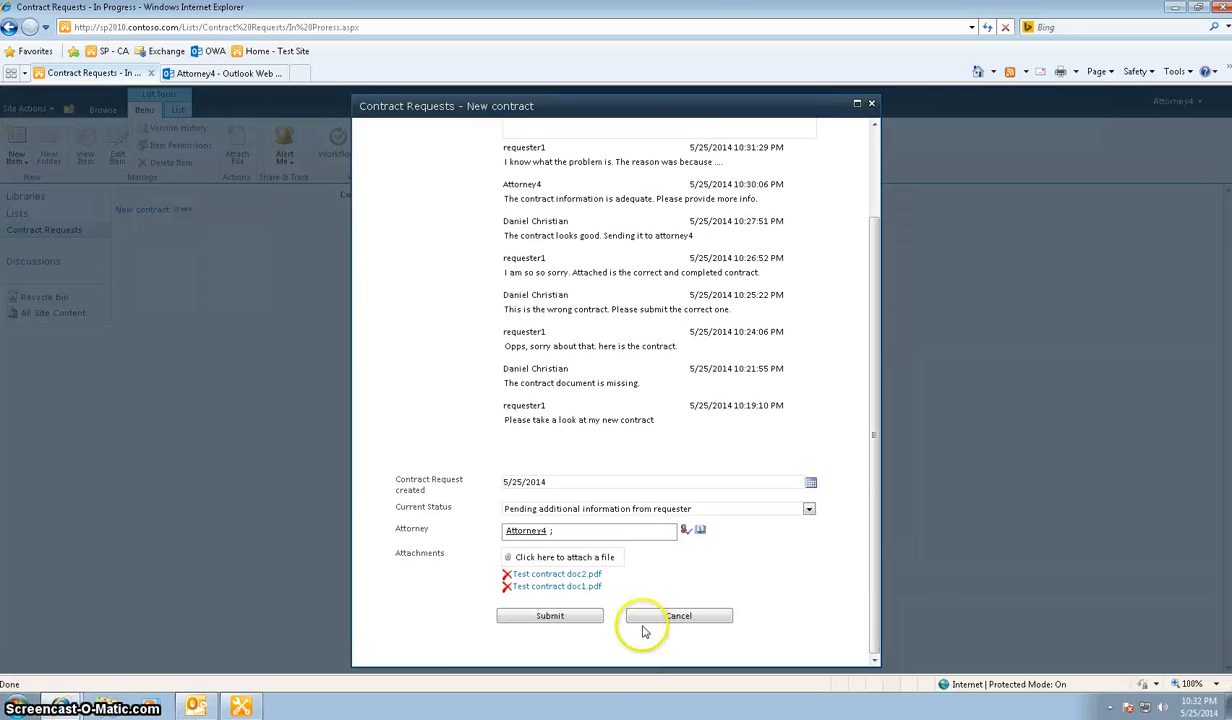
{"action": "left_click", "coordinate": [548, 616]}
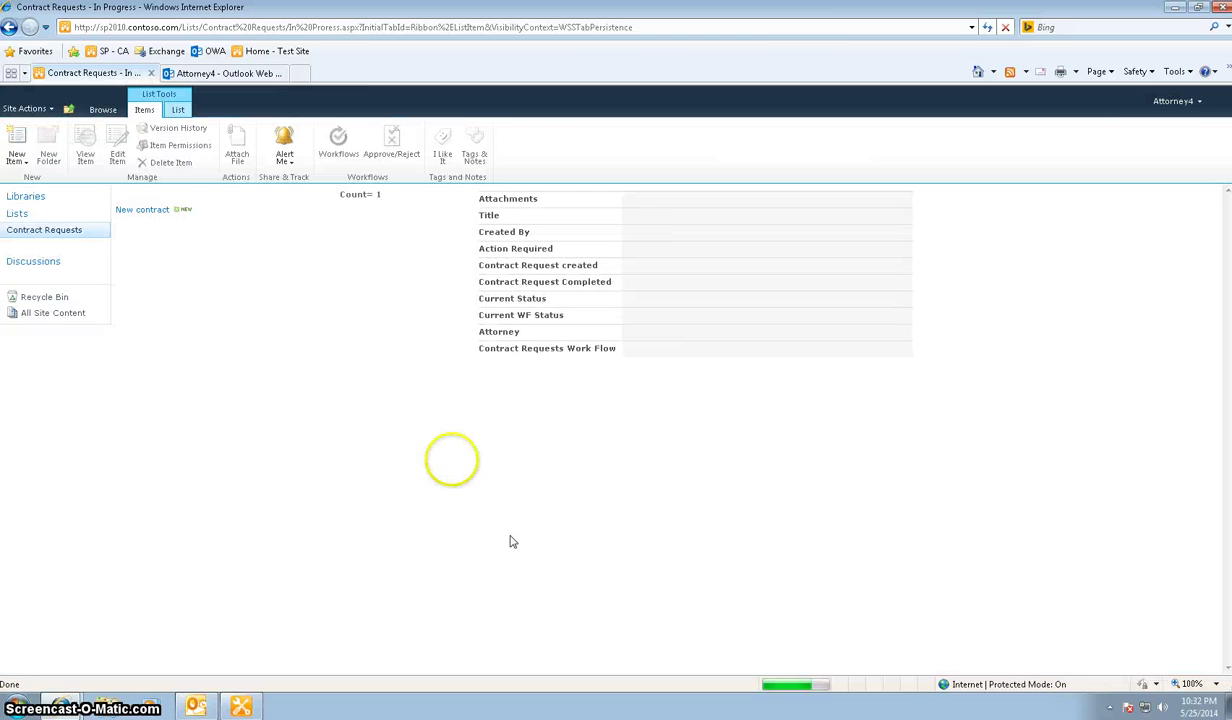
- Sign out of the attorney's Outlook Web App mailbox
{"action": "left_click", "coordinate": [220, 73]}
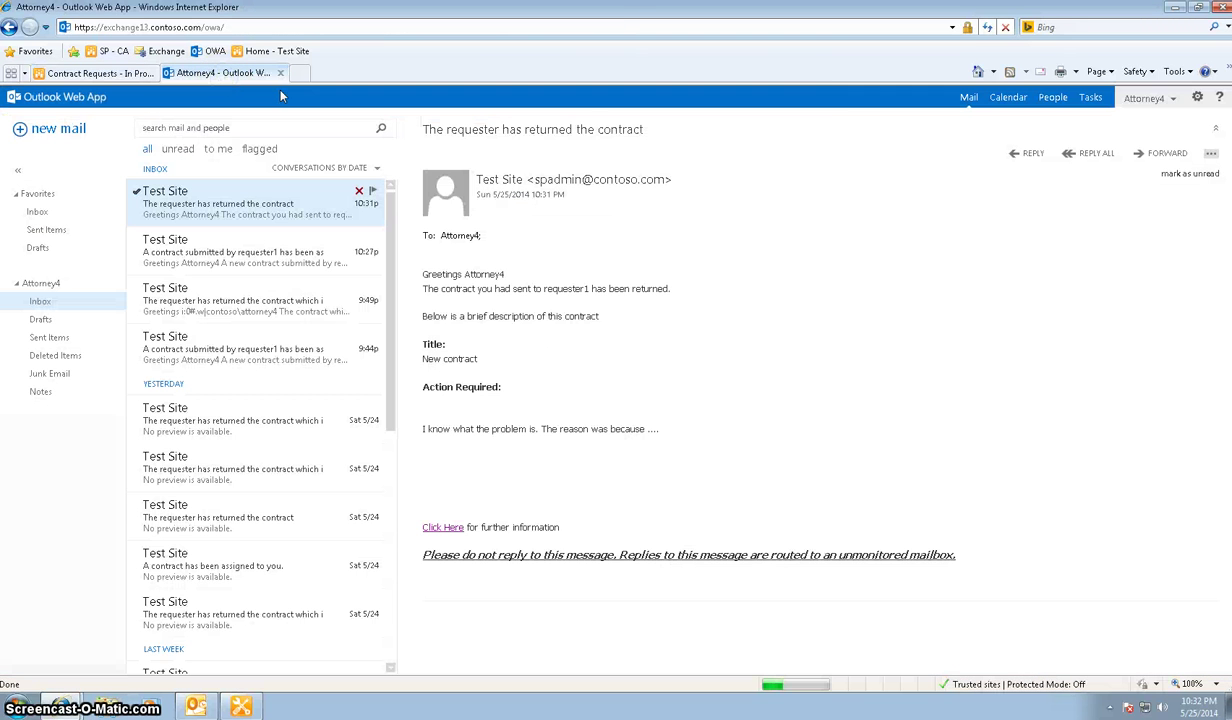
{"action": "left_click", "coordinate": [1152, 97]}
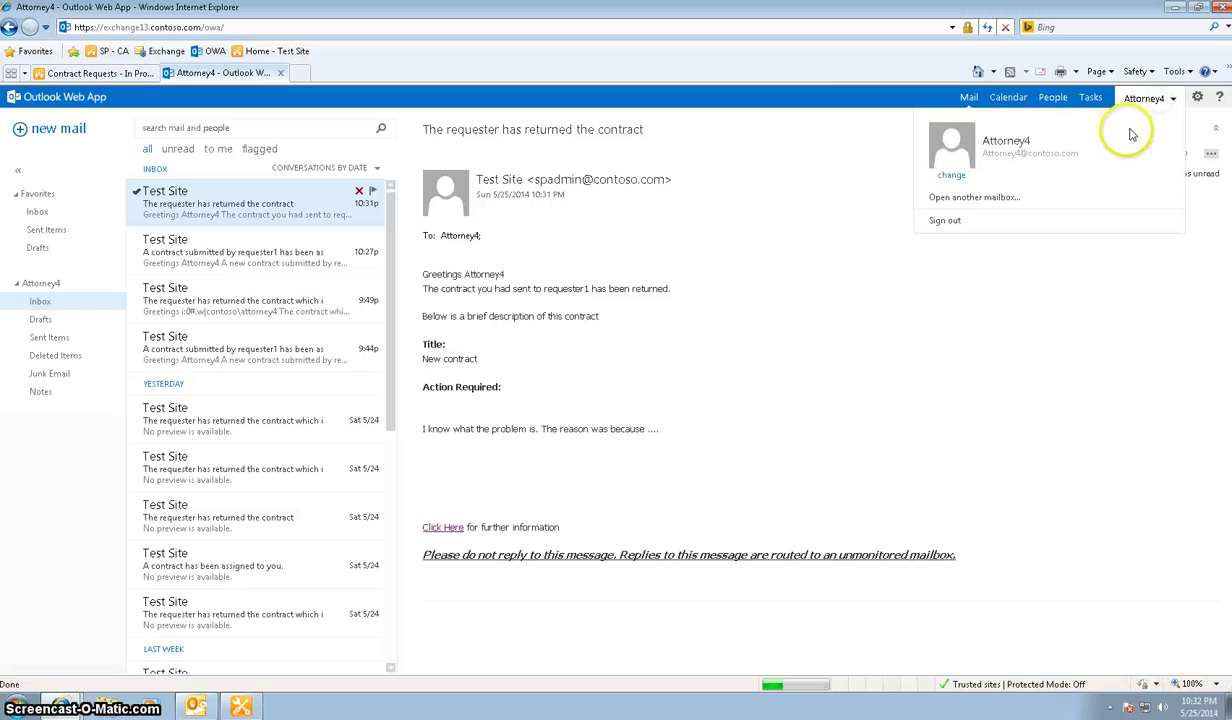
{"action": "left_click", "coordinate": [945, 220]}
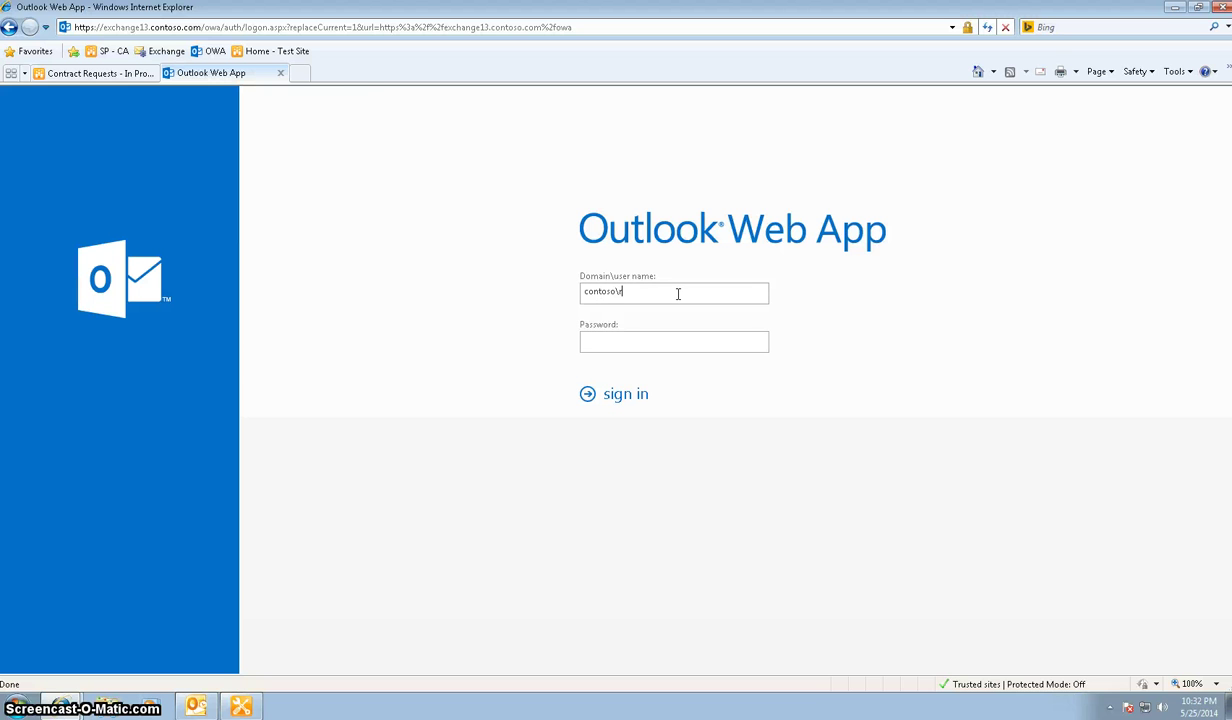
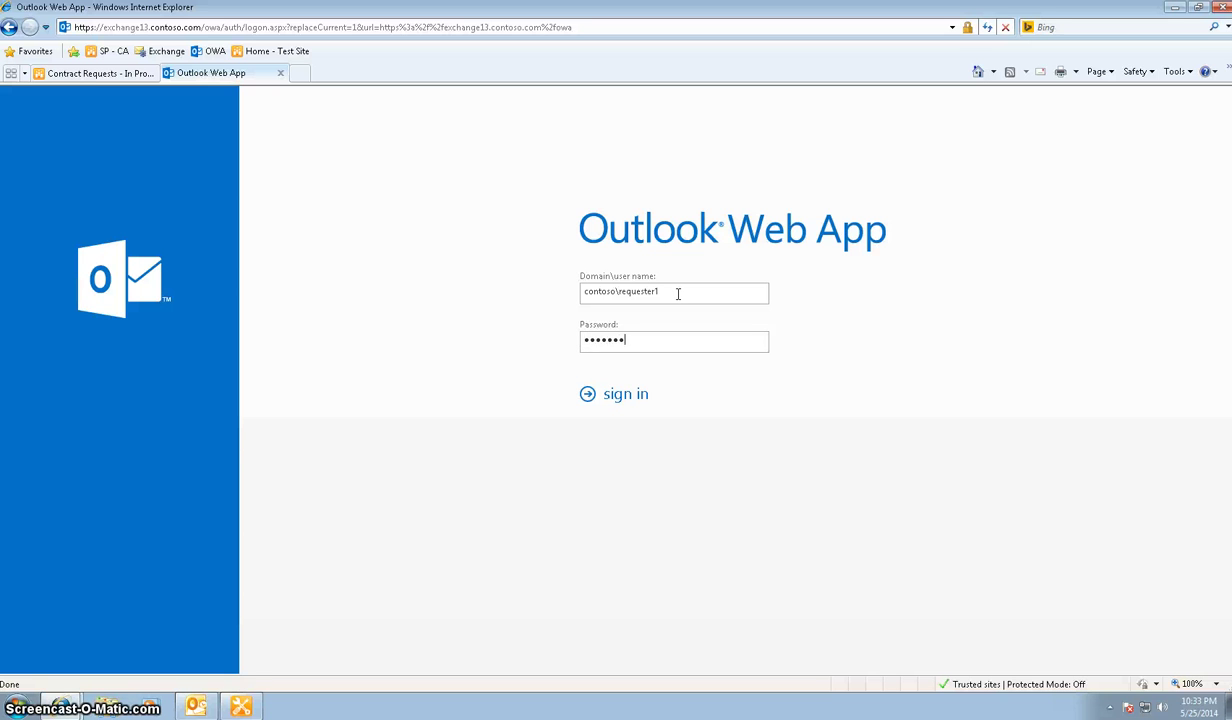
- Sign in to OWA as the requester, read the returned-contract email, then return to SharePoint
{"action": "key", "text": "Return"}
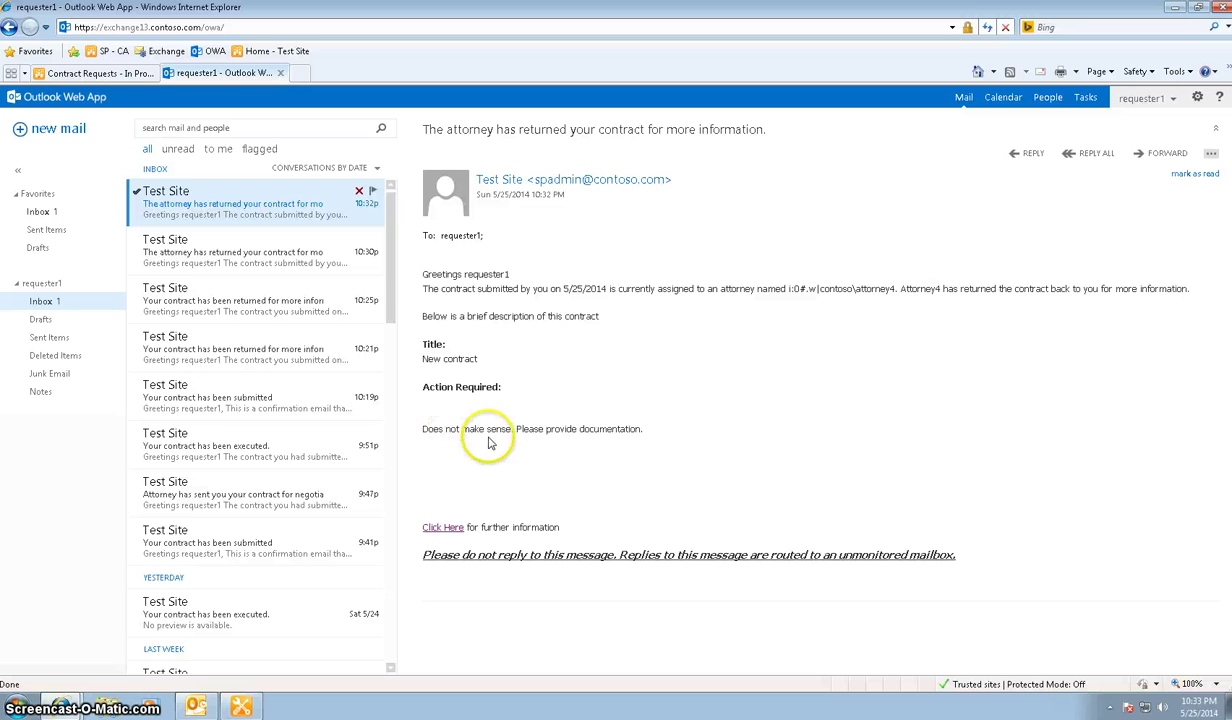
{"action": "left_click", "coordinate": [209, 262]}
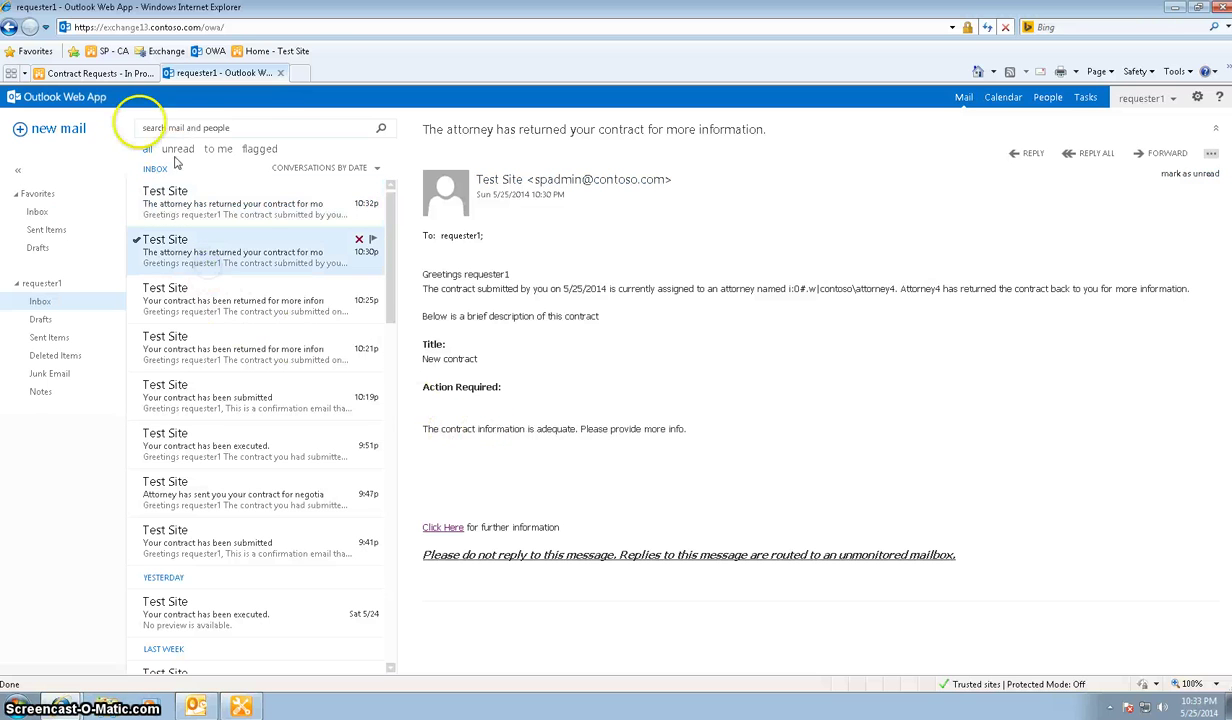
{"action": "left_click", "coordinate": [100, 73]}
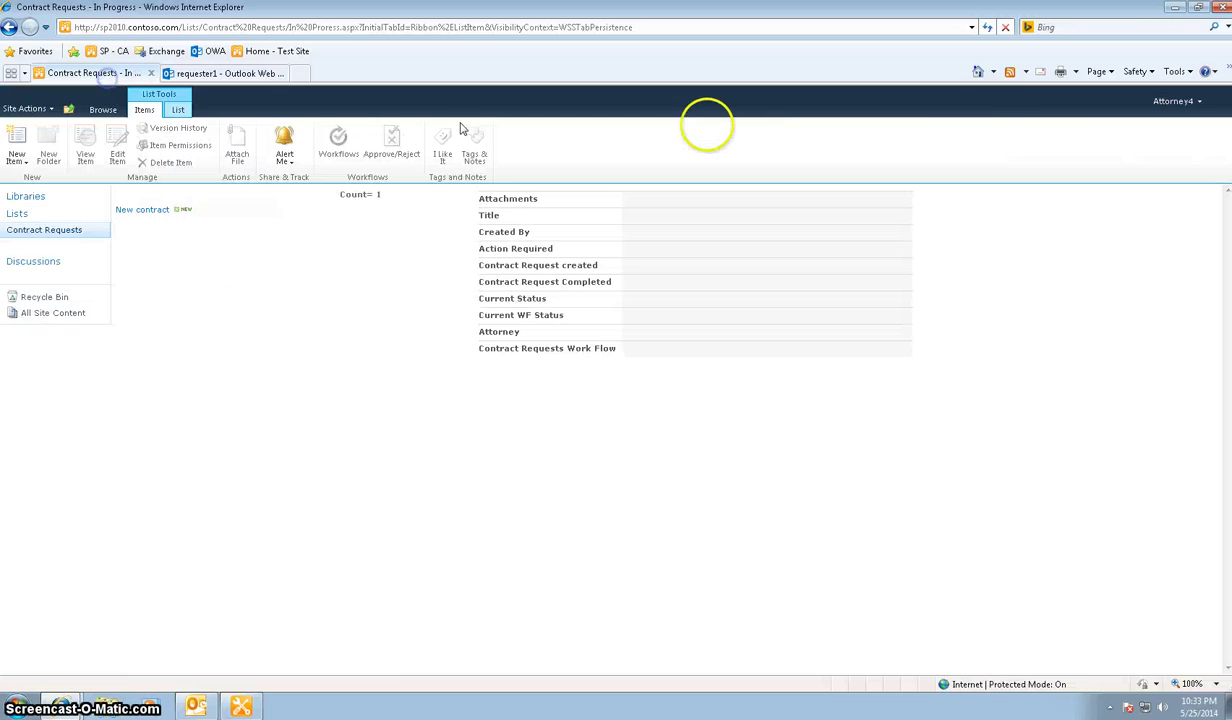
- Sign in to the SharePoint site as the requester instead of the attorney
{"action": "left_click", "coordinate": [1165, 104]}
{"action": "left_click", "coordinate": [1114, 160]}
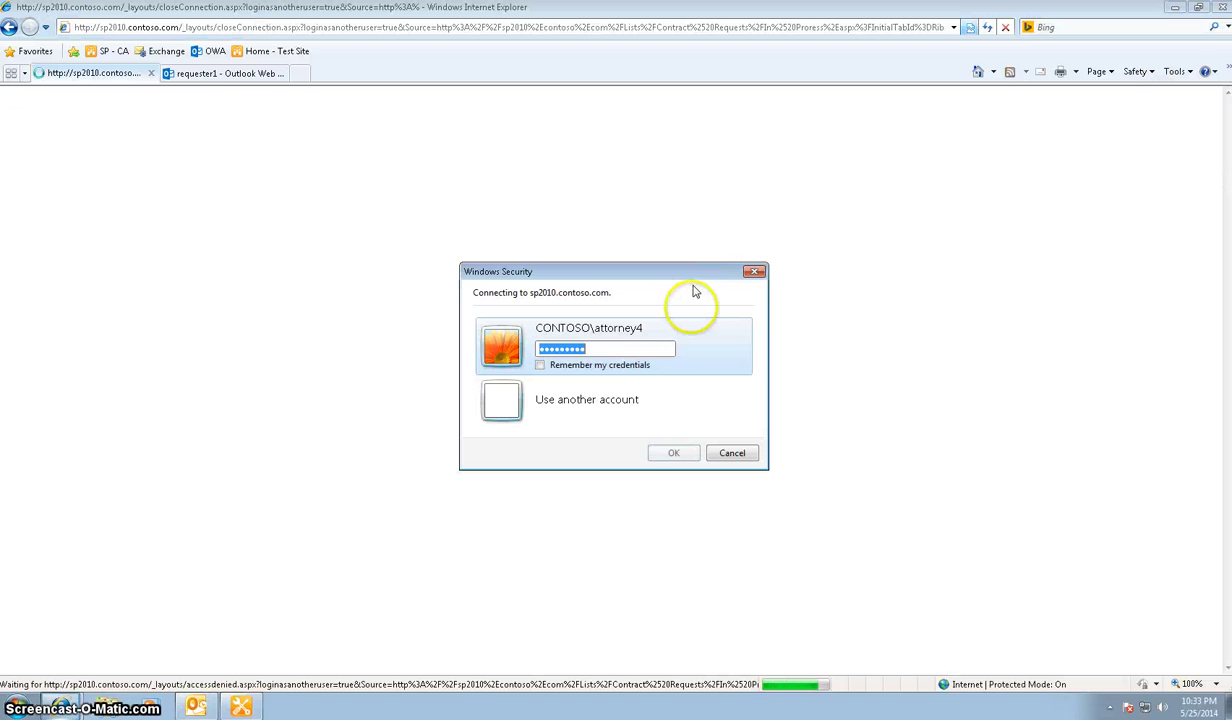
{"action": "left_click", "coordinate": [600, 399]}
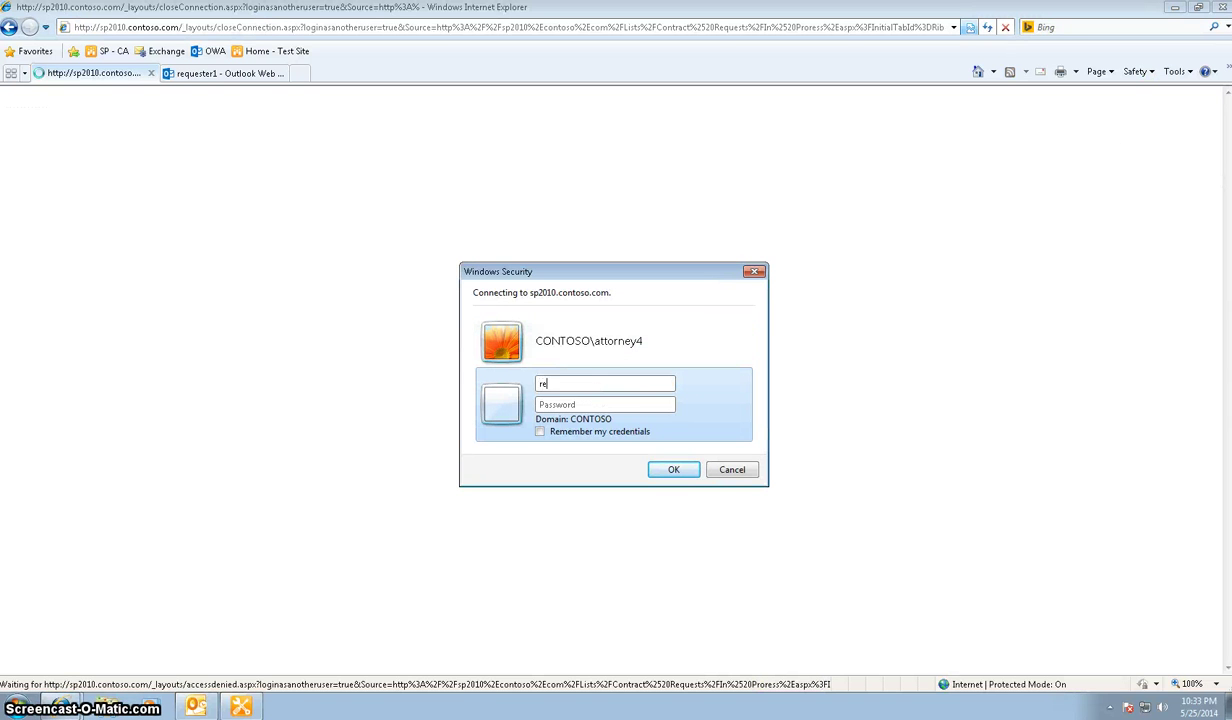
{"action": "type", "text": "requester1"}
{"action": "key", "text": "Tab"}
{"action": "key", "text": "Return"}
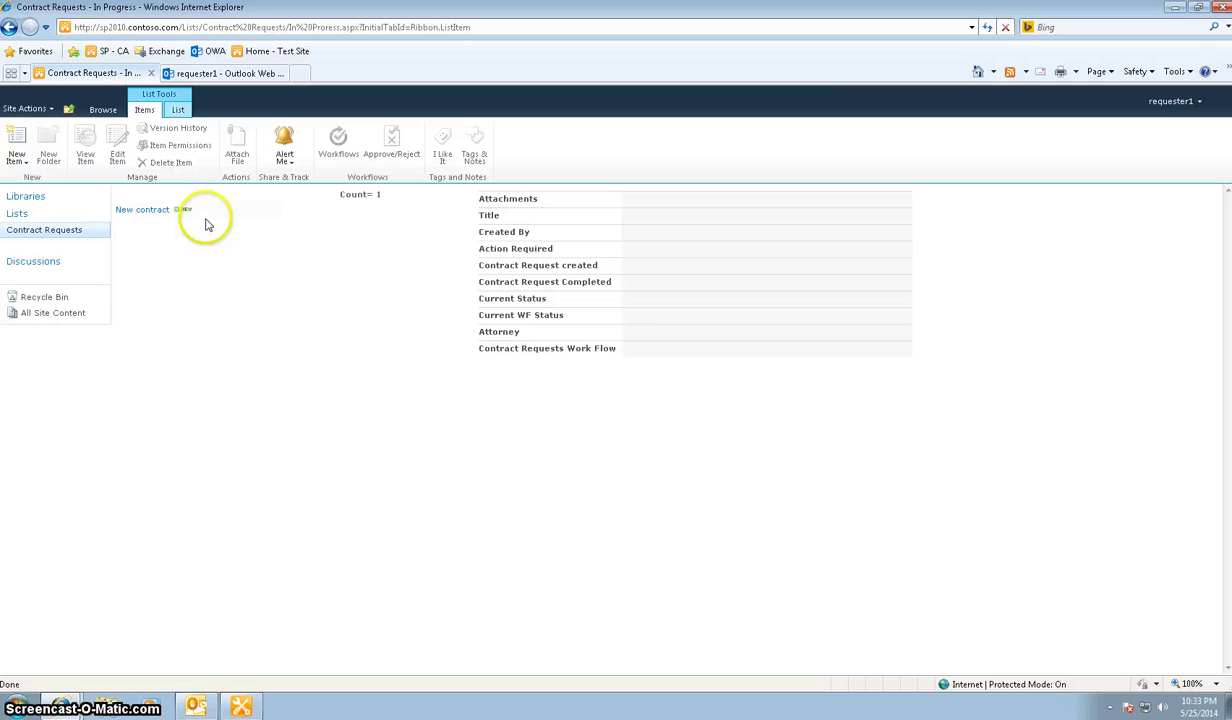
- Edit the New contract request, commenting 'I am so so sorry for this issue. Attached is the documentation.'
{"action": "mouse_move", "coordinate": [242, 212]}
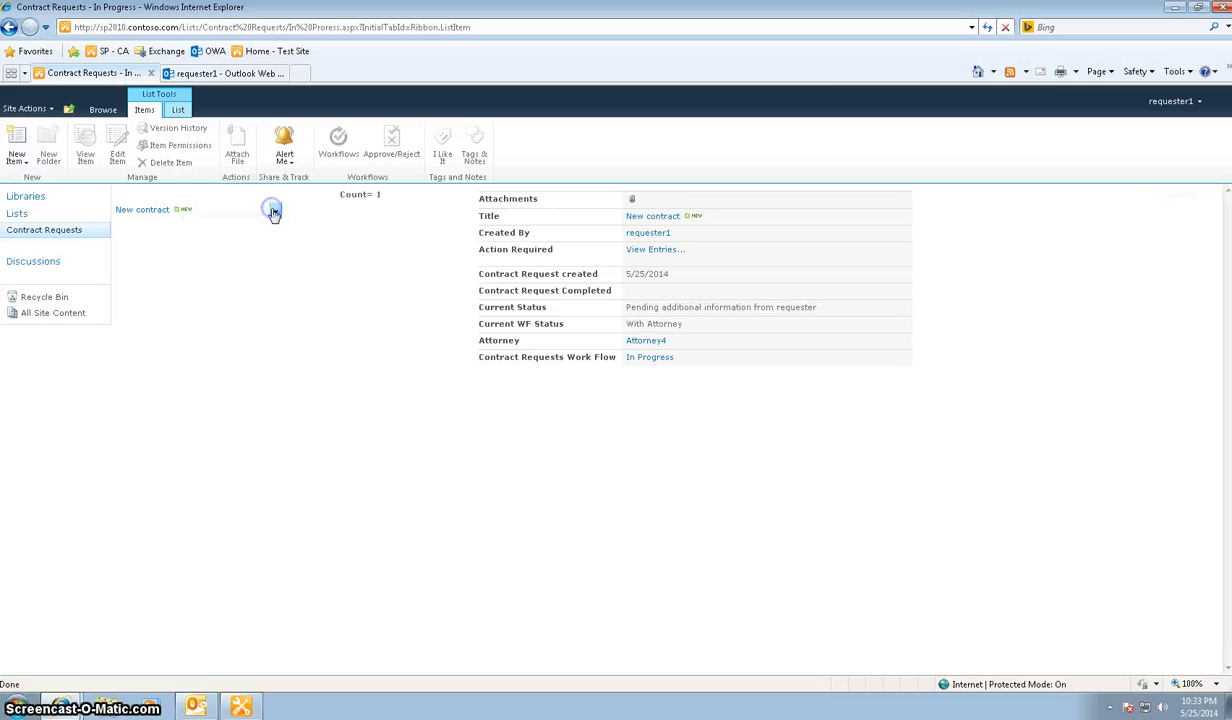
{"action": "left_click", "coordinate": [273, 211]}
{"action": "left_click", "coordinate": [217, 245]}
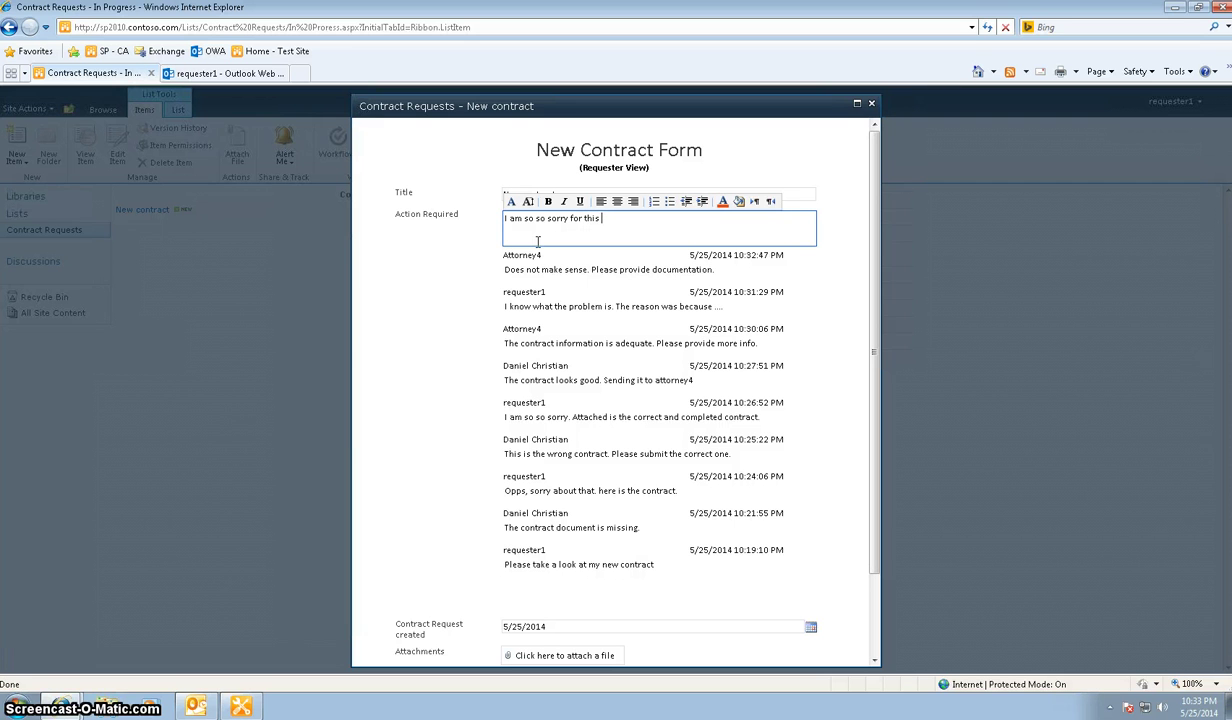
{"action": "type", "text": "I am so so sorry for this issue. Attached is the documentation"}
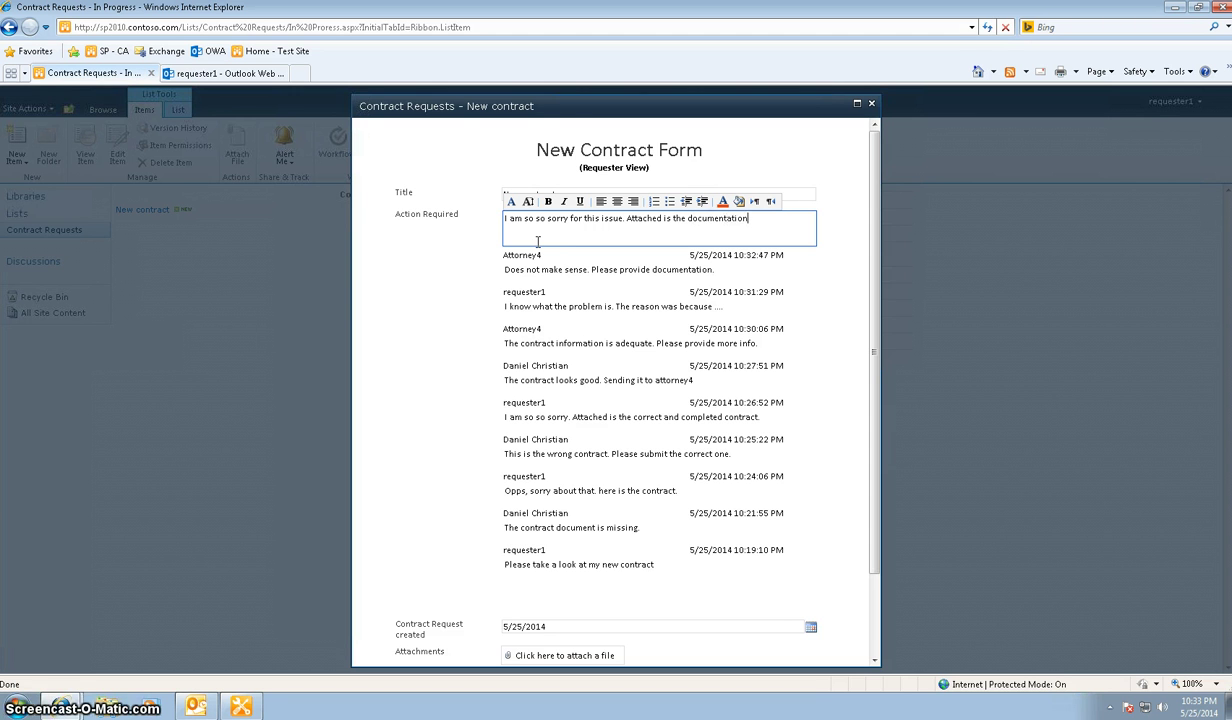
{"action": "type", "text": "."}
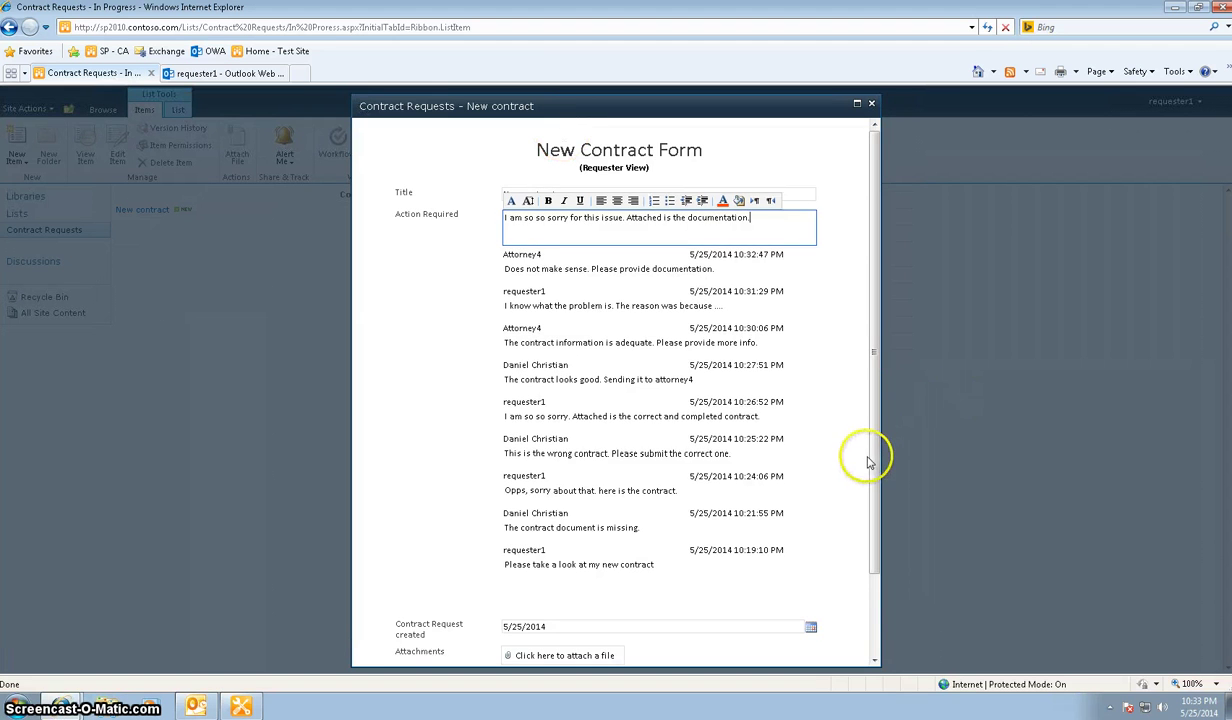
{"action": "mouse_move", "coordinate": [869, 467]}
{"action": "left_mouse_down"}
{"action": "mouse_move", "coordinate": [872, 520]}
{"action": "mouse_move", "coordinate": [850, 575]}
{"action": "left_mouse_up"}
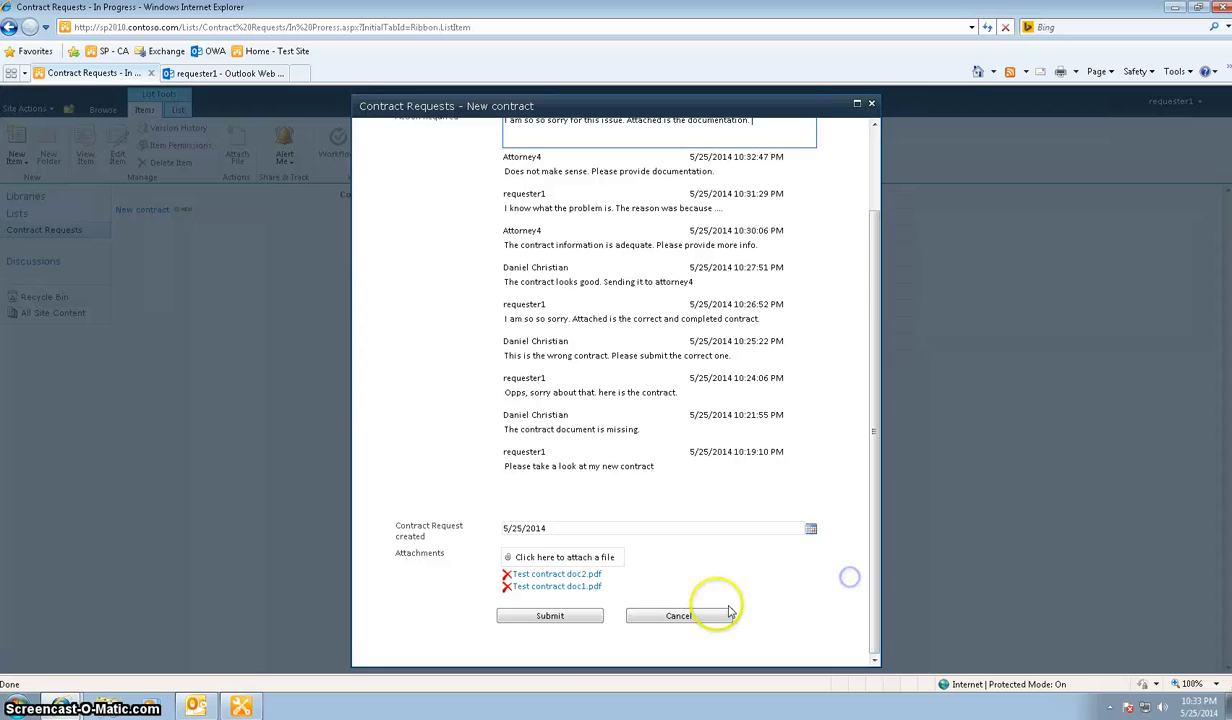
- Upload Test contract doc3.pdf as an attachment and submit the requester's reply
{"action": "left_click", "coordinate": [607, 566]}
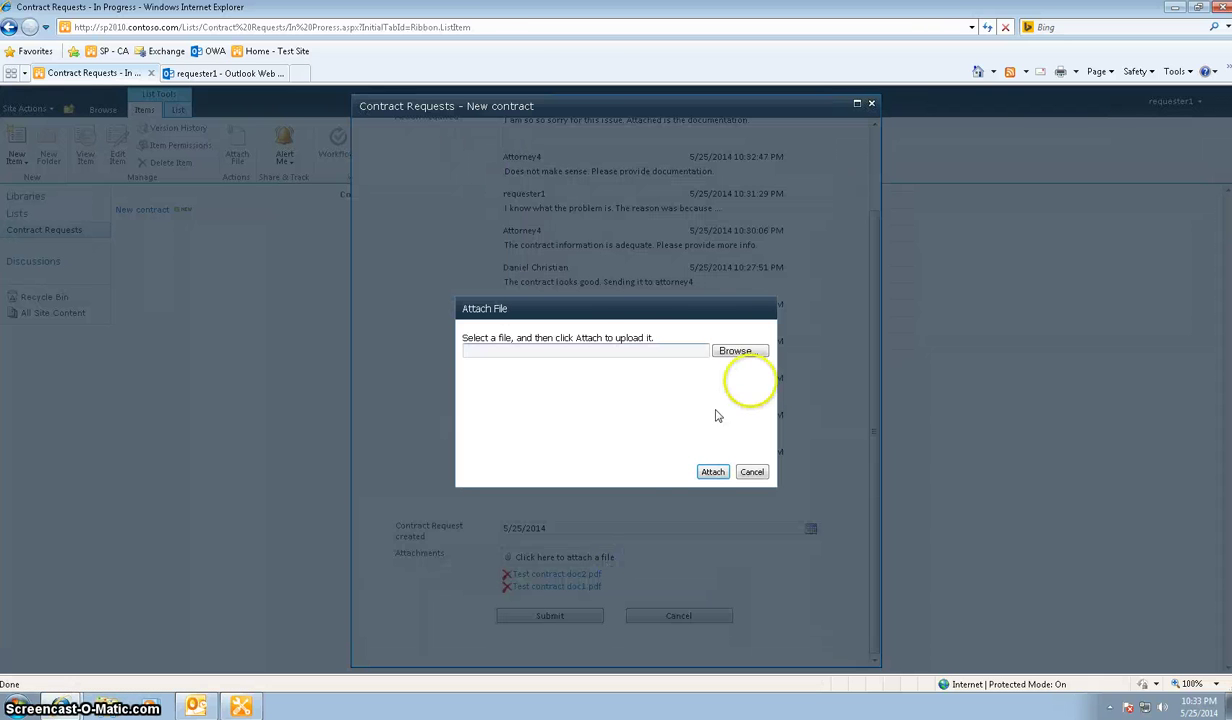
{"action": "left_click", "coordinate": [755, 358]}
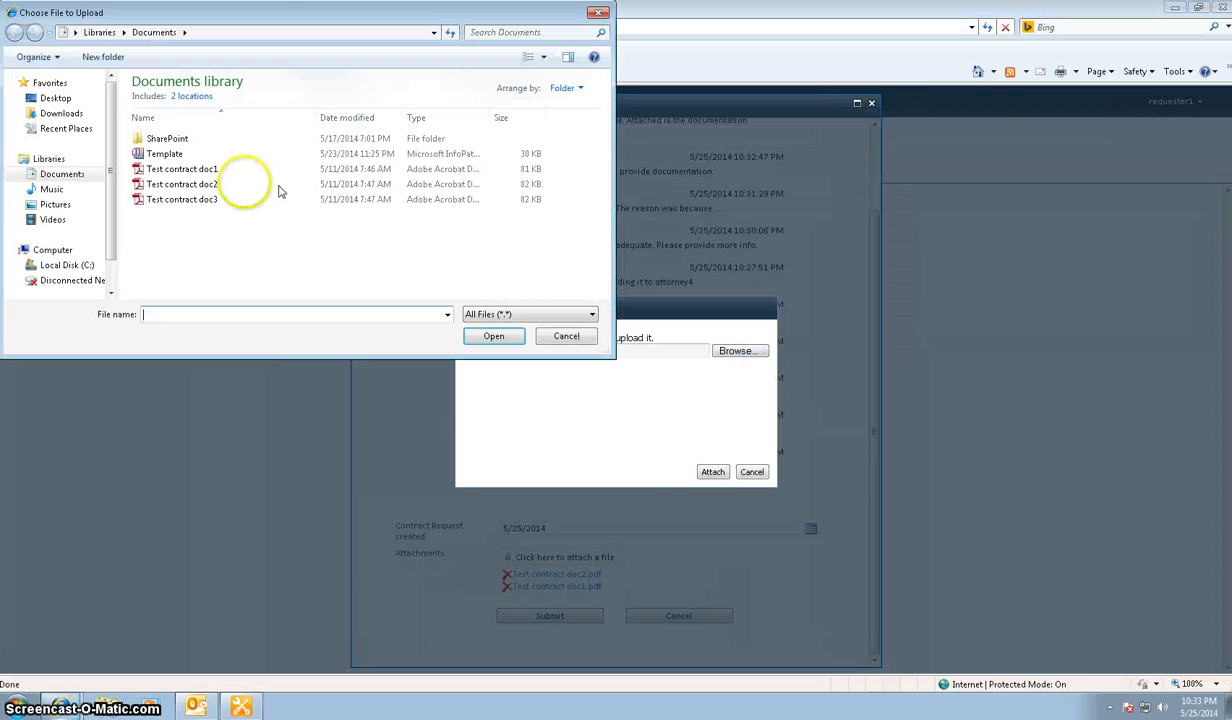
{"action": "left_click", "coordinate": [198, 202]}
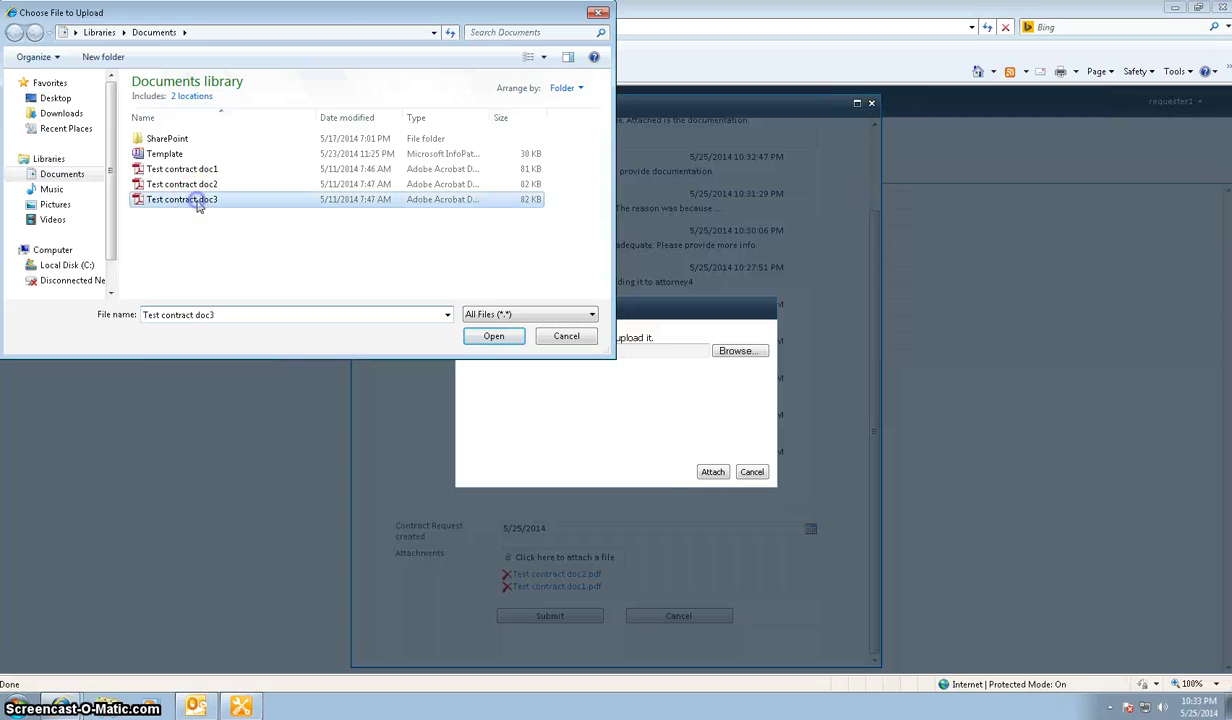
{"action": "left_click", "coordinate": [489, 336]}
{"action": "left_click", "coordinate": [710, 471]}
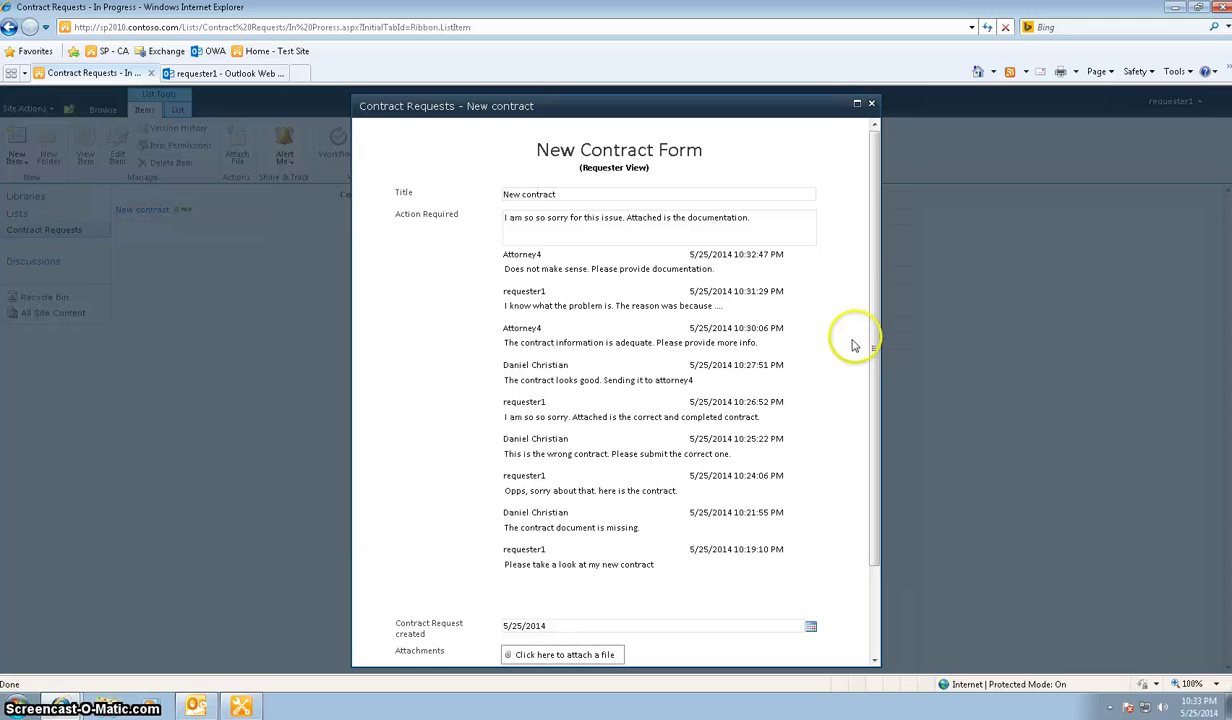
{"action": "left_click_drag", "start_coordinate": [870, 342], "coordinate": [858, 495]}
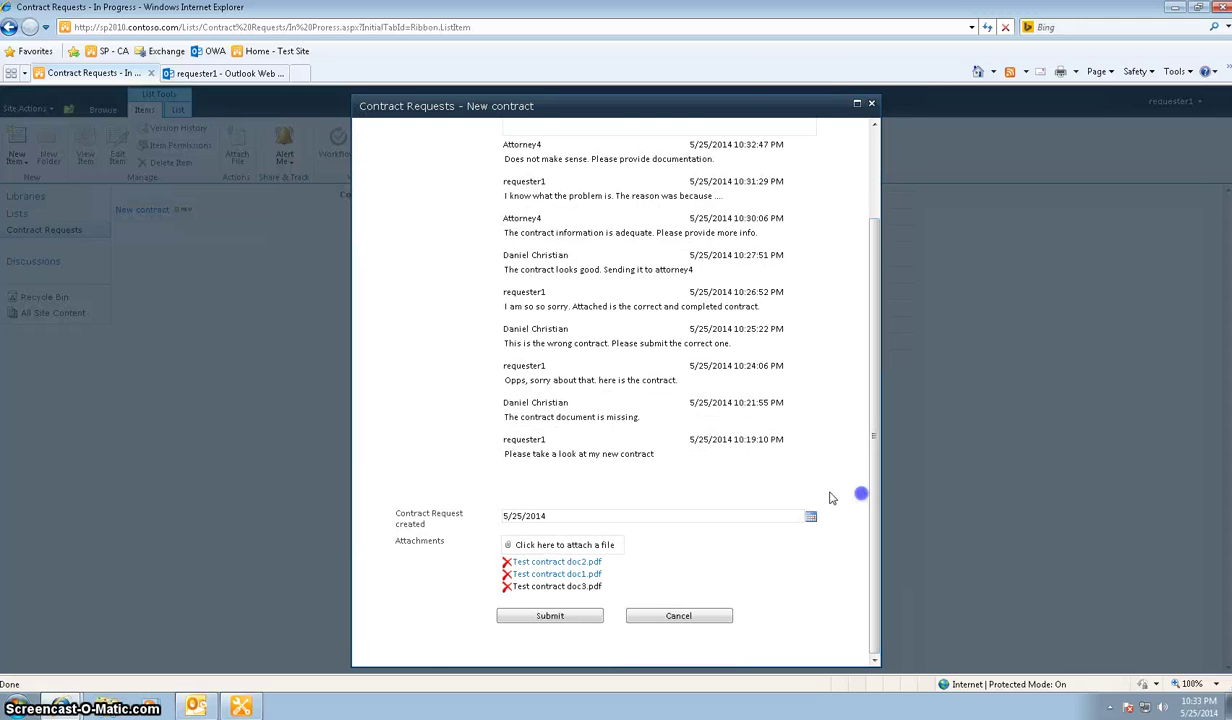
{"action": "left_click", "coordinate": [560, 614]}
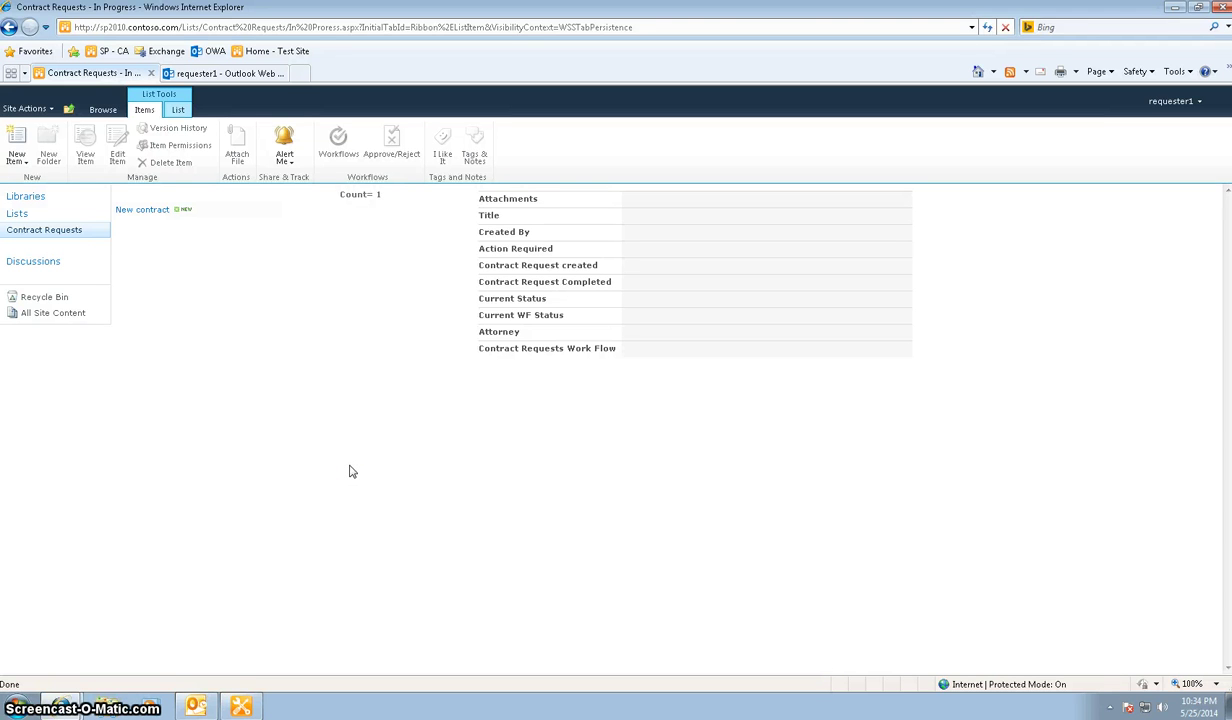
- In SharePoint Designer, inspect the step's Current Status condition, requester email and LoopbackControl 0 branch
{"action": "left_click", "coordinate": [240, 706]}
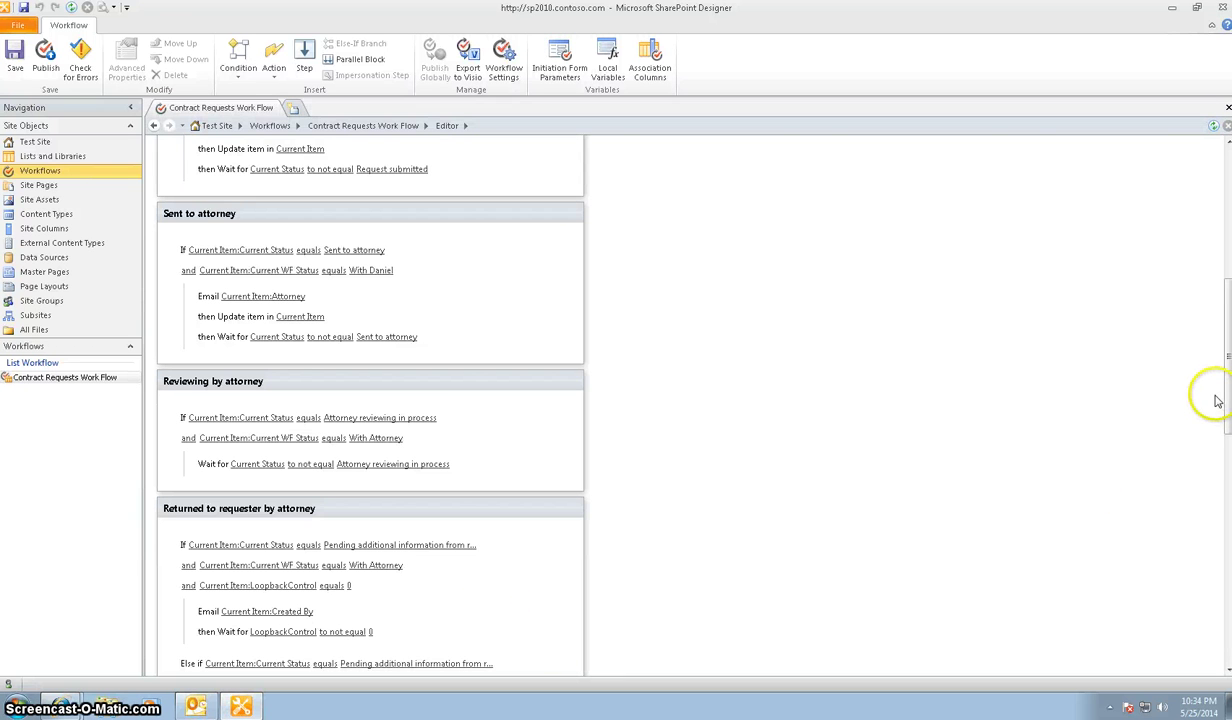
{"action": "left_click_drag", "start_coordinate": [1224, 393], "coordinate": [1226, 412]}
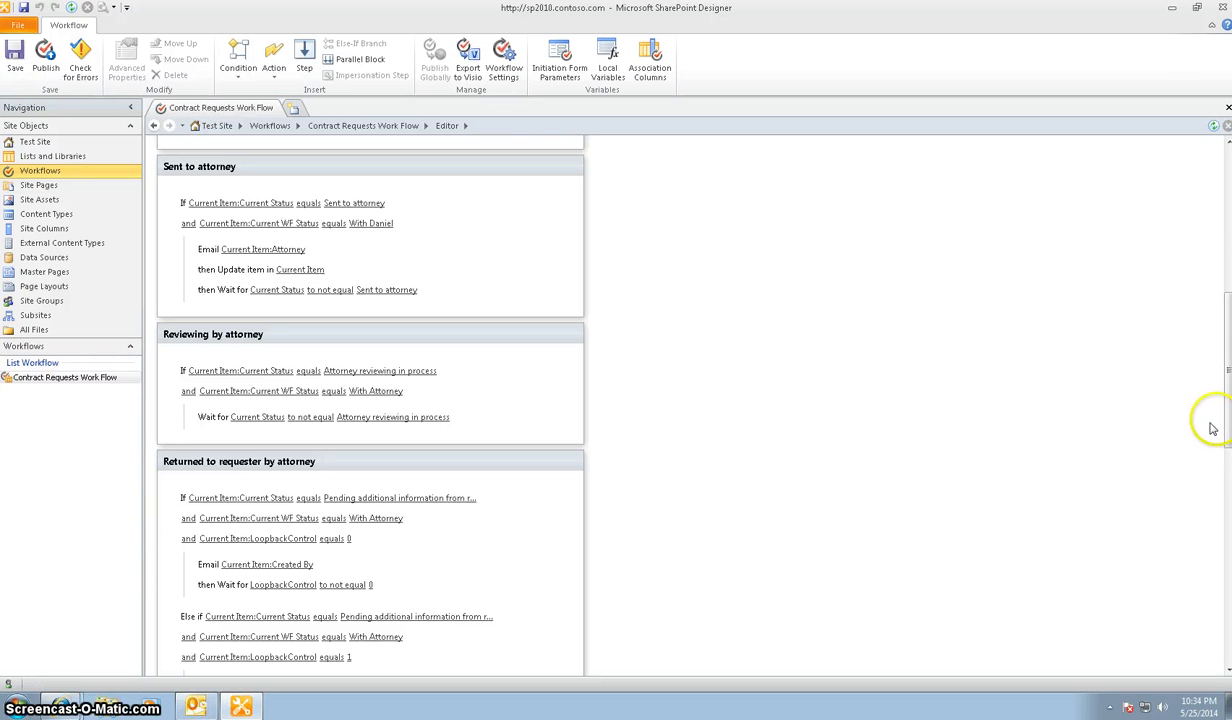
{"action": "scroll", "coordinate": [1226, 422], "scroll_direction": "down", "scroll_amount": 4}
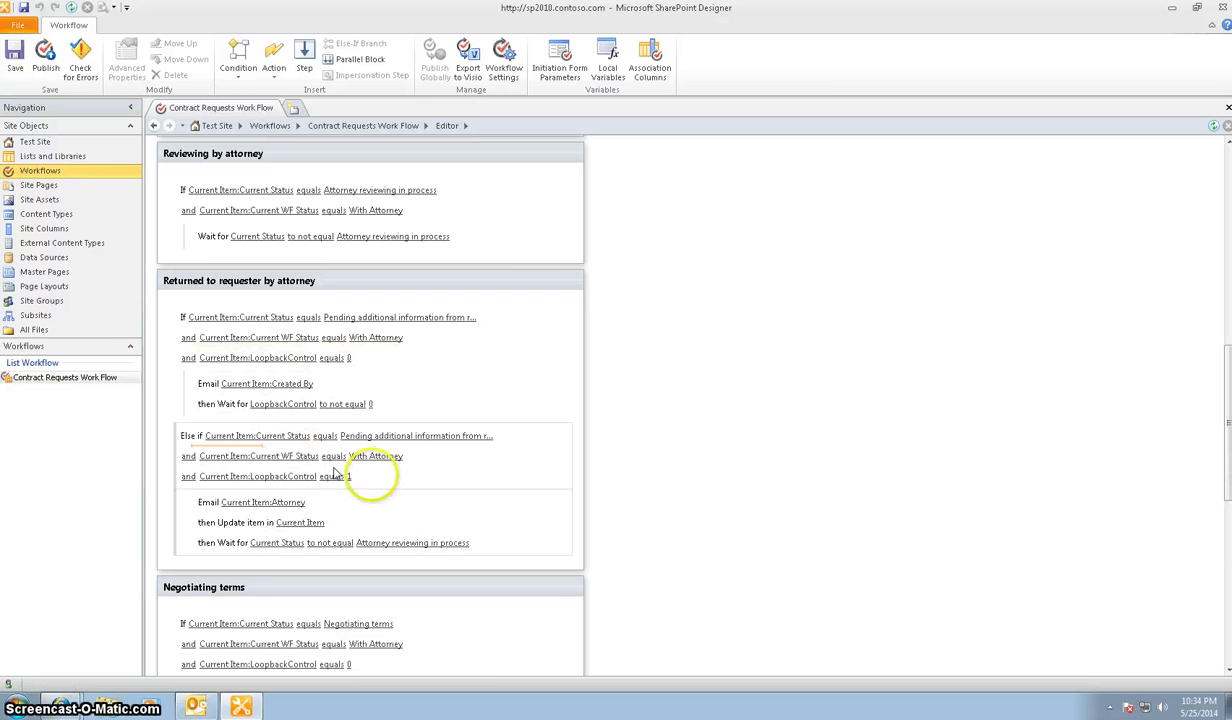
{"action": "left_click", "coordinate": [355, 384]}
{"action": "left_click", "coordinate": [311, 318]}
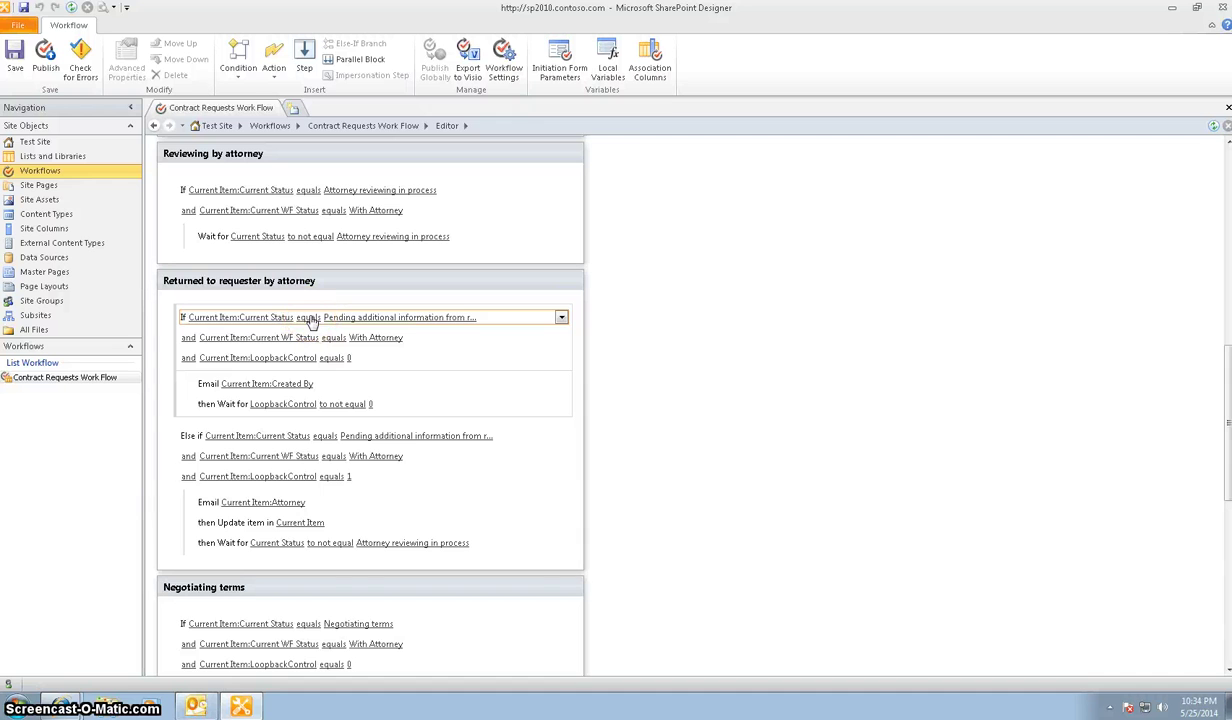
{"action": "left_click", "coordinate": [225, 387]}
{"action": "left_click", "coordinate": [212, 358]}
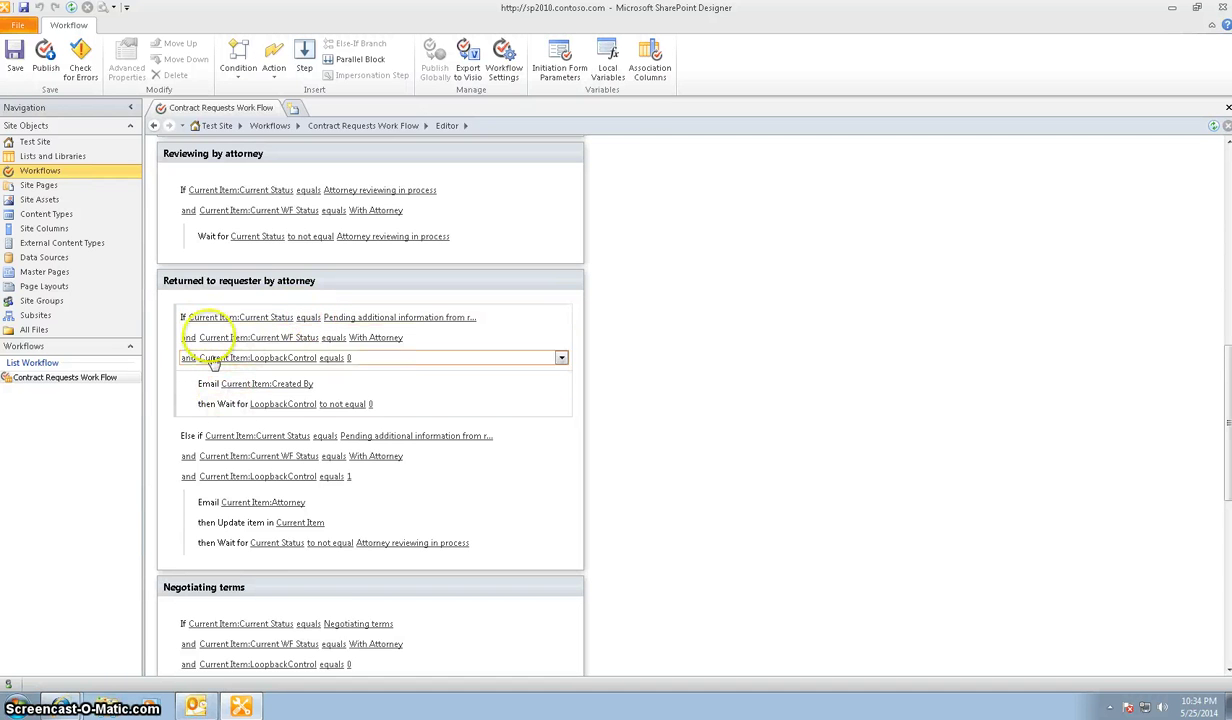
{"action": "left_click", "coordinate": [226, 335]}
{"action": "left_click", "coordinate": [234, 405]}
{"action": "left_click", "coordinate": [234, 355]}
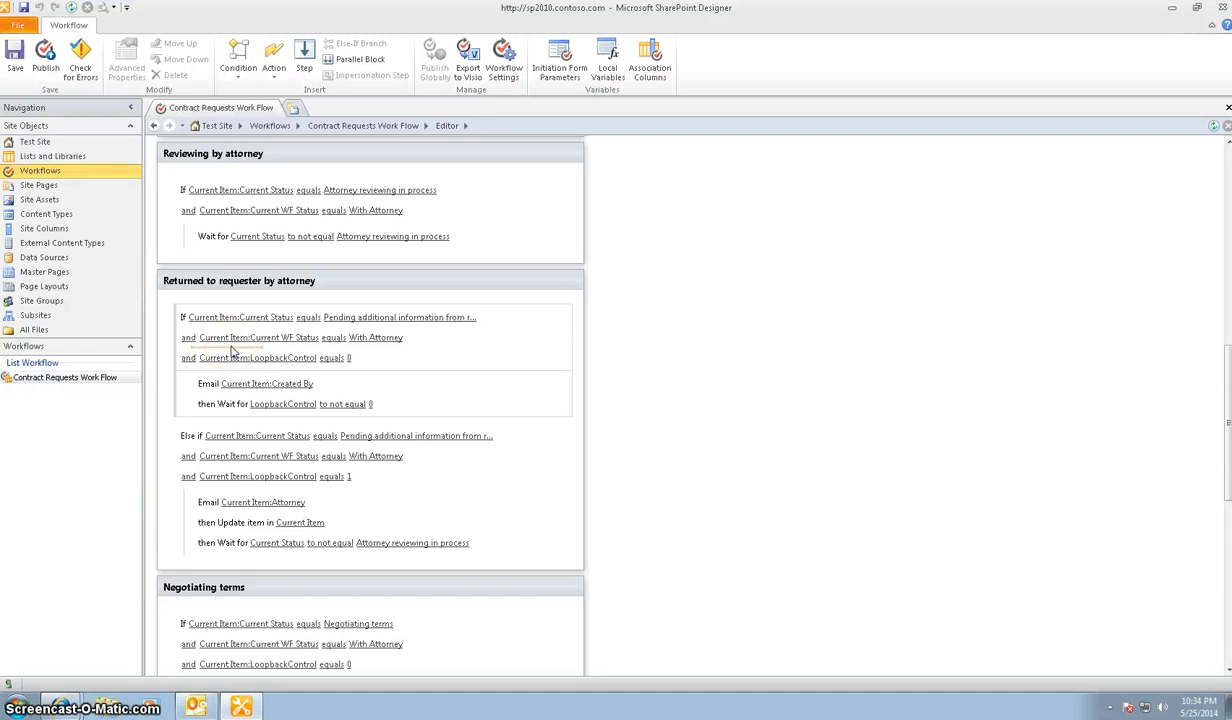
- Inspect the Else-if branch with its LoopbackControl equals 1 condition
{"action": "left_click", "coordinate": [228, 478]}
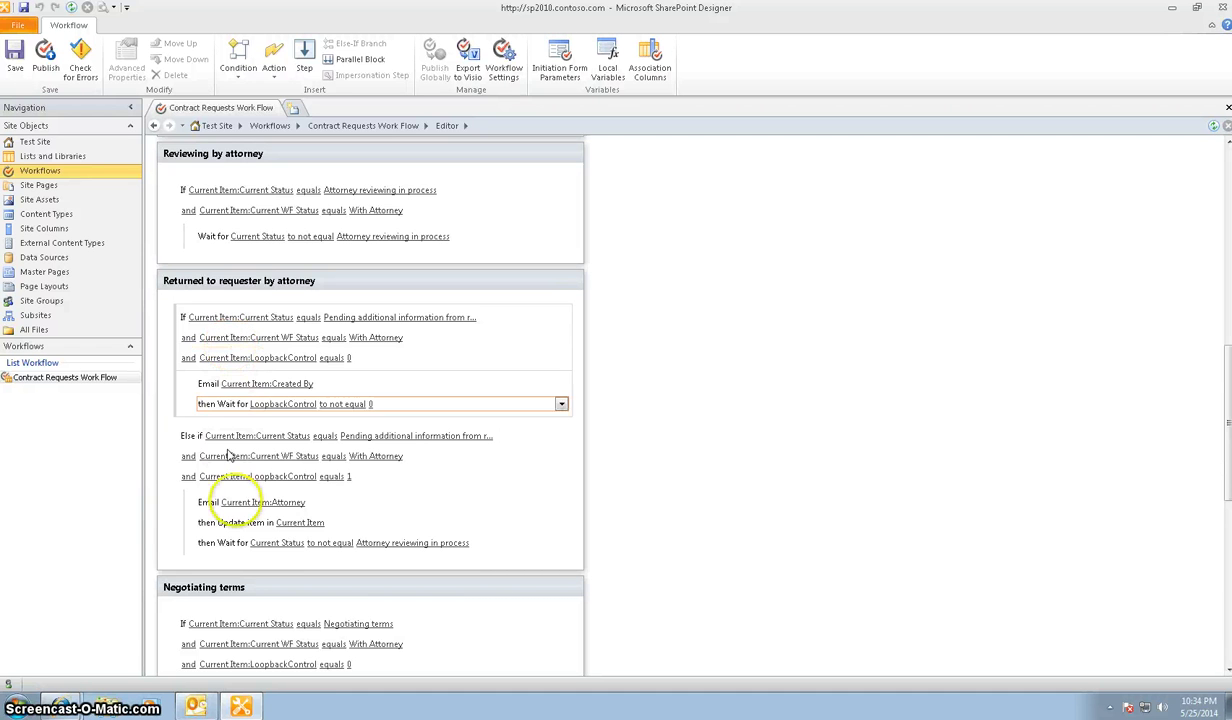
{"action": "left_click", "coordinate": [297, 476]}
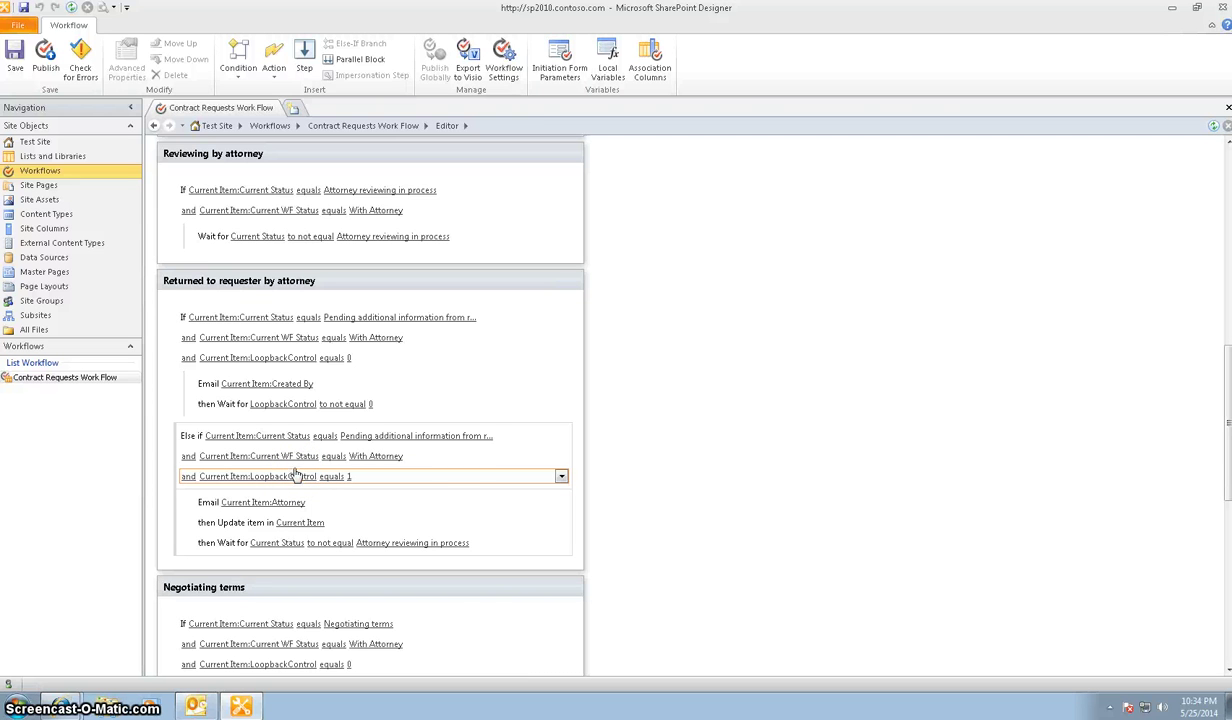
{"action": "left_click", "coordinate": [296, 475]}
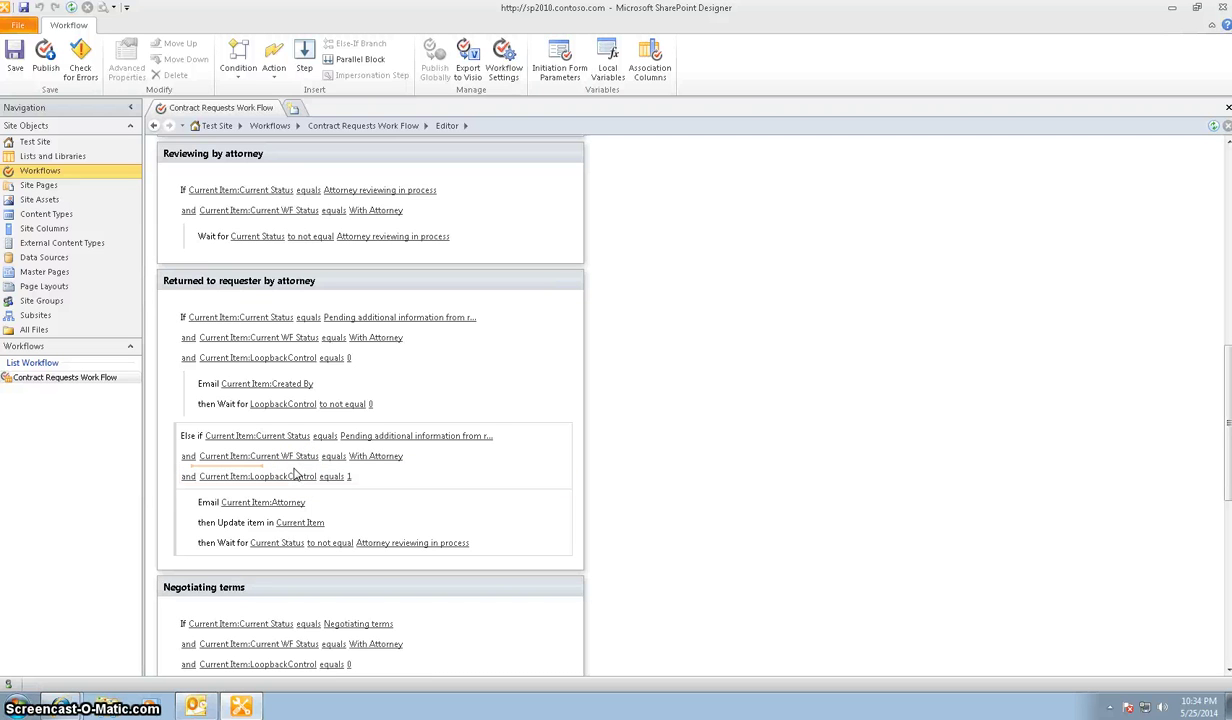
{"action": "left_click", "coordinate": [212, 566]}
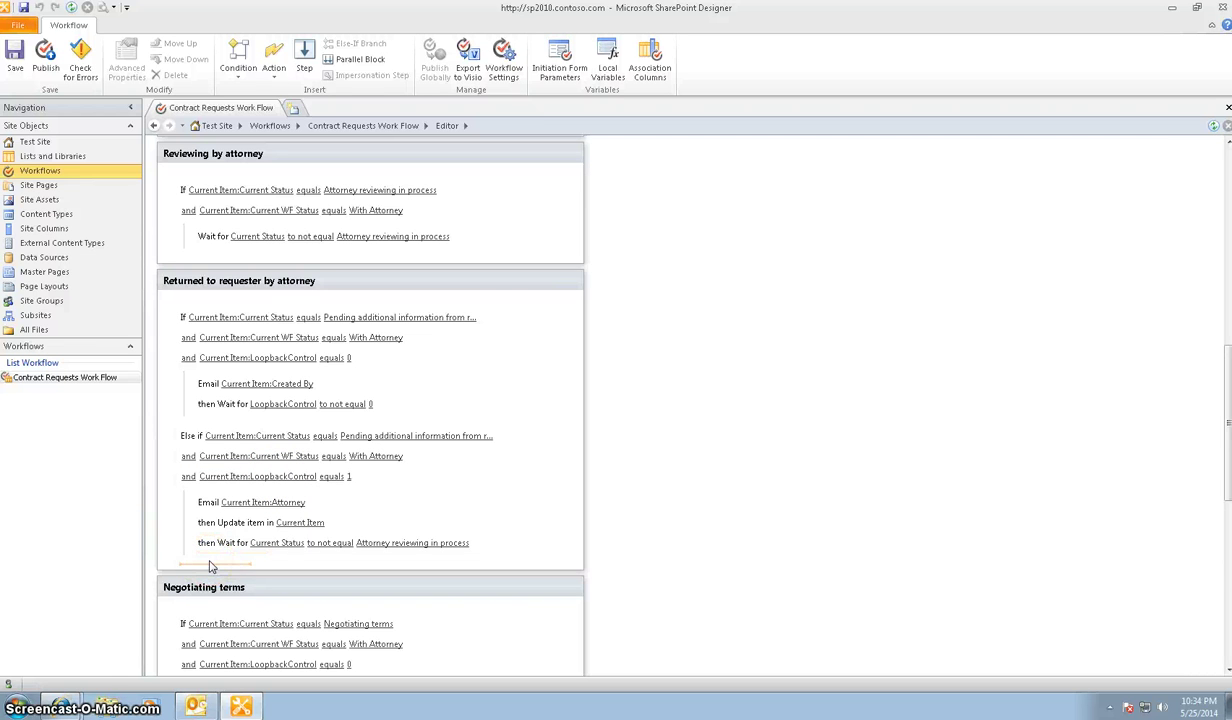